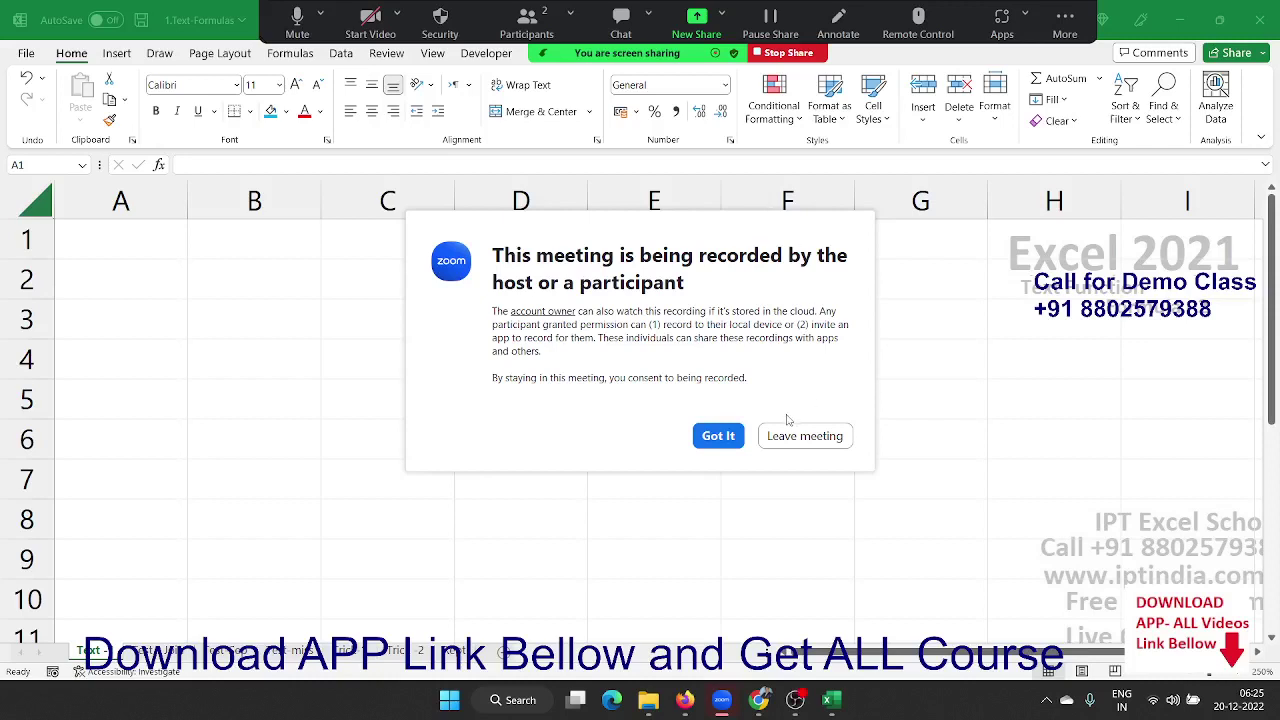
# Dismiss the Zoom recording notice and select the entire blank worksheet
pyautogui.click(733, 438)
pyautogui.hotkey('ctrl', 'a')
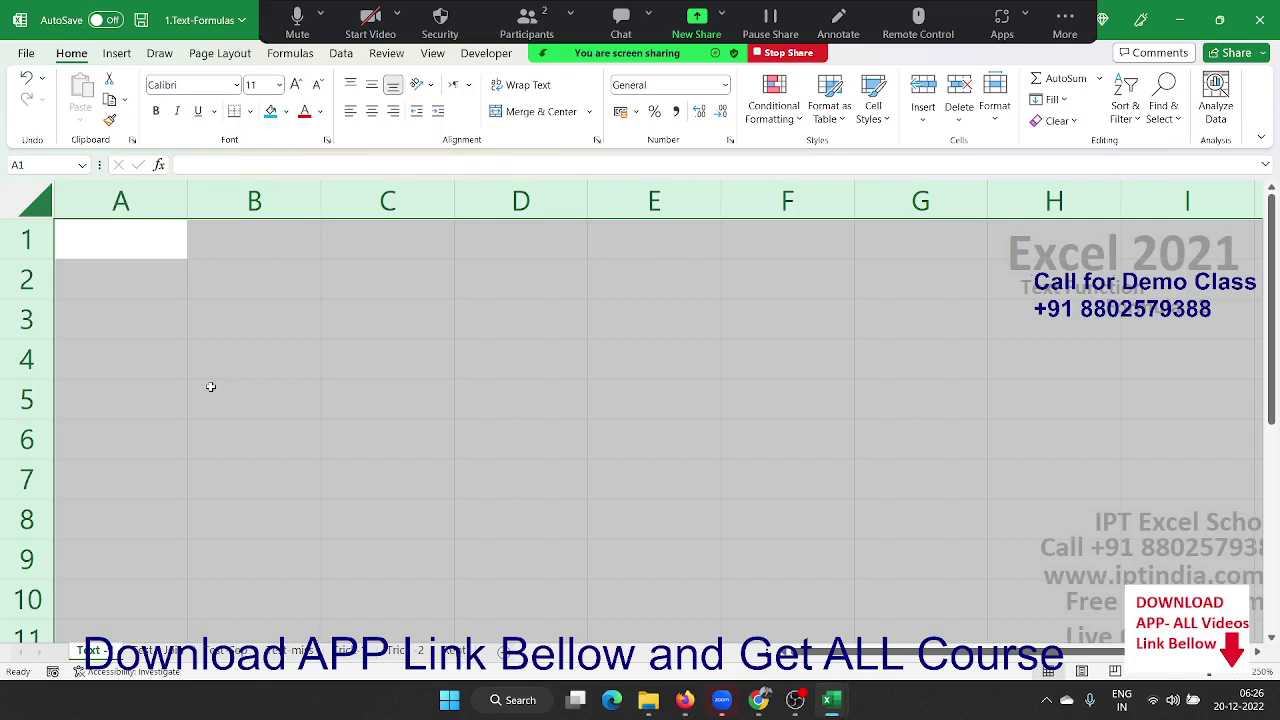
# Enter the letter A in B2 and =CODE(B2) in C2, returning 65
pyautogui.press('Down')
pyautogui.press('Right')
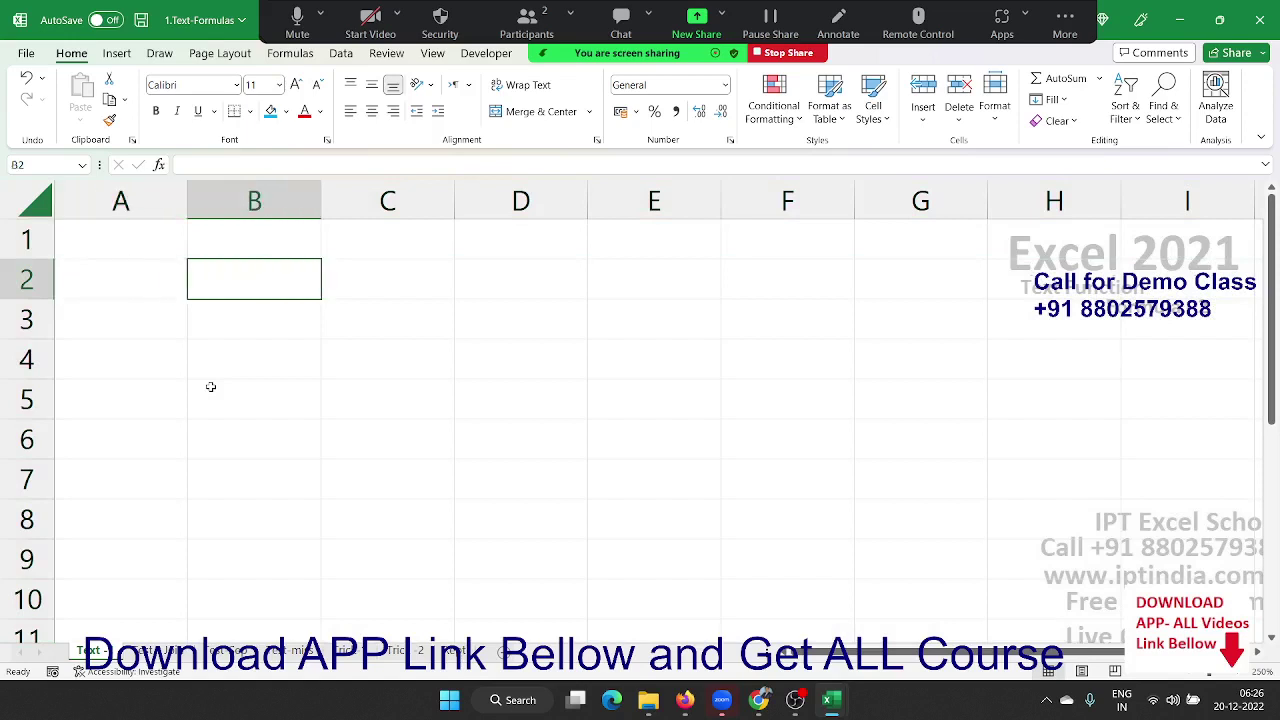
pyautogui.write('A')
pyautogui.press('Tab')
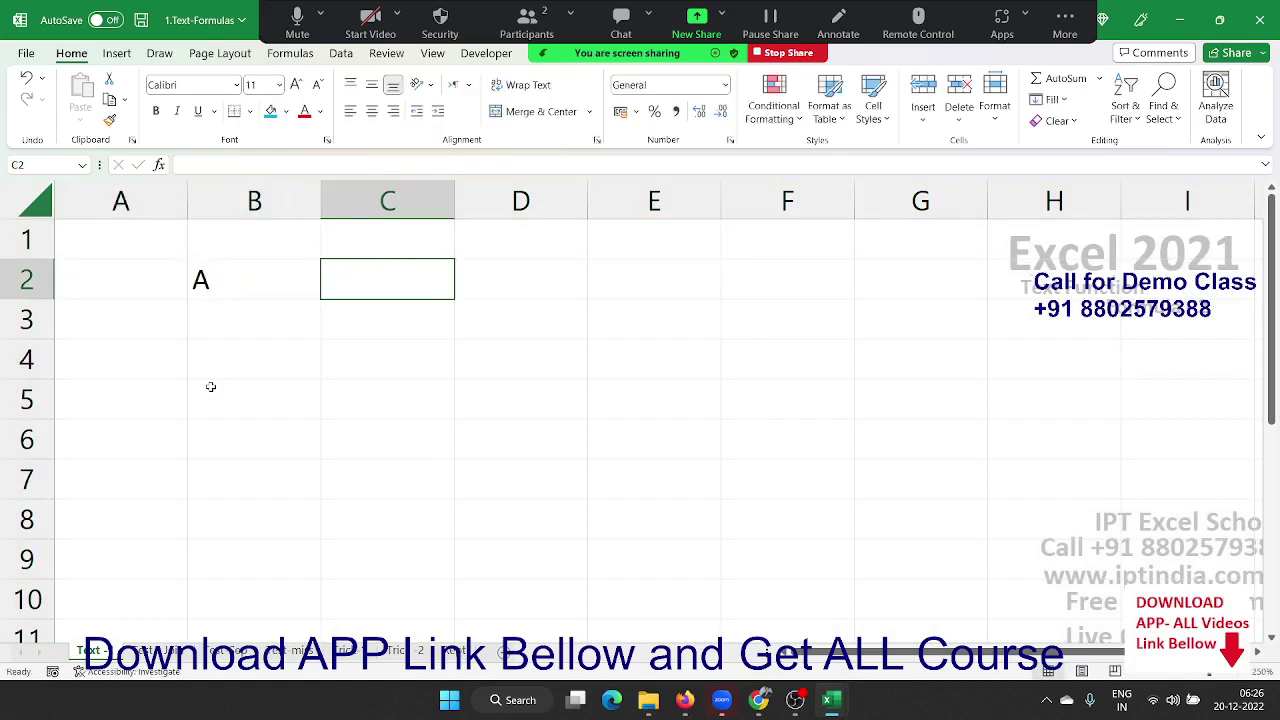
pyautogui.write('=cod')
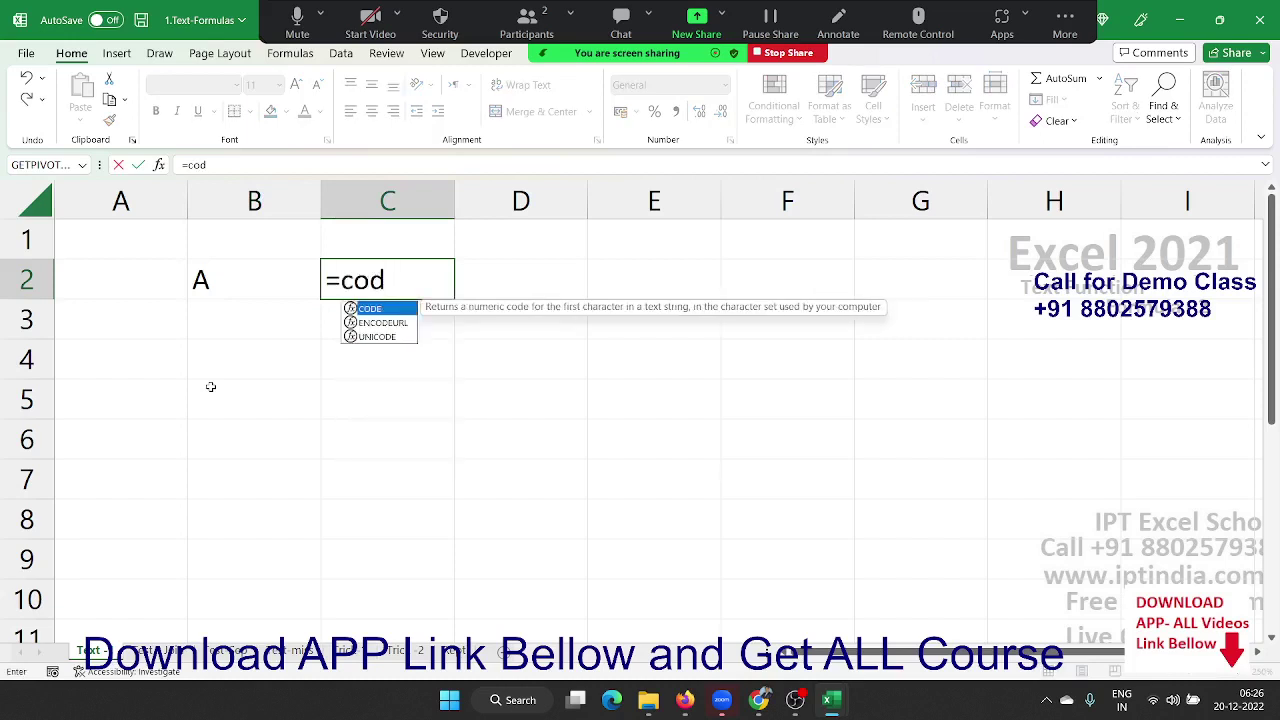
pyautogui.press('Tab')
pyautogui.press('Left')
pyautogui.press('Return')
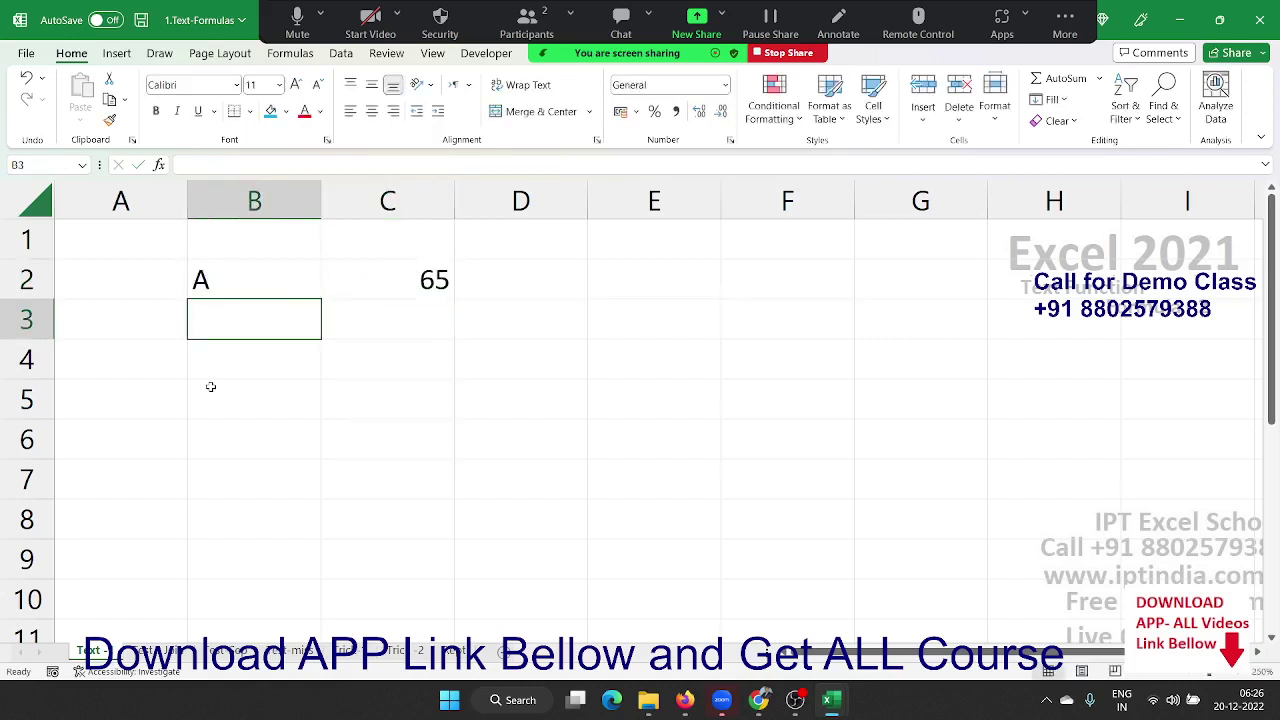
# Enter =CHAR(C2) in D2 to convert 65 back into A, and review the formula
pyautogui.press('Right')
pyautogui.press('Right')
pyautogui.press('Up')
pyautogui.write('=c')
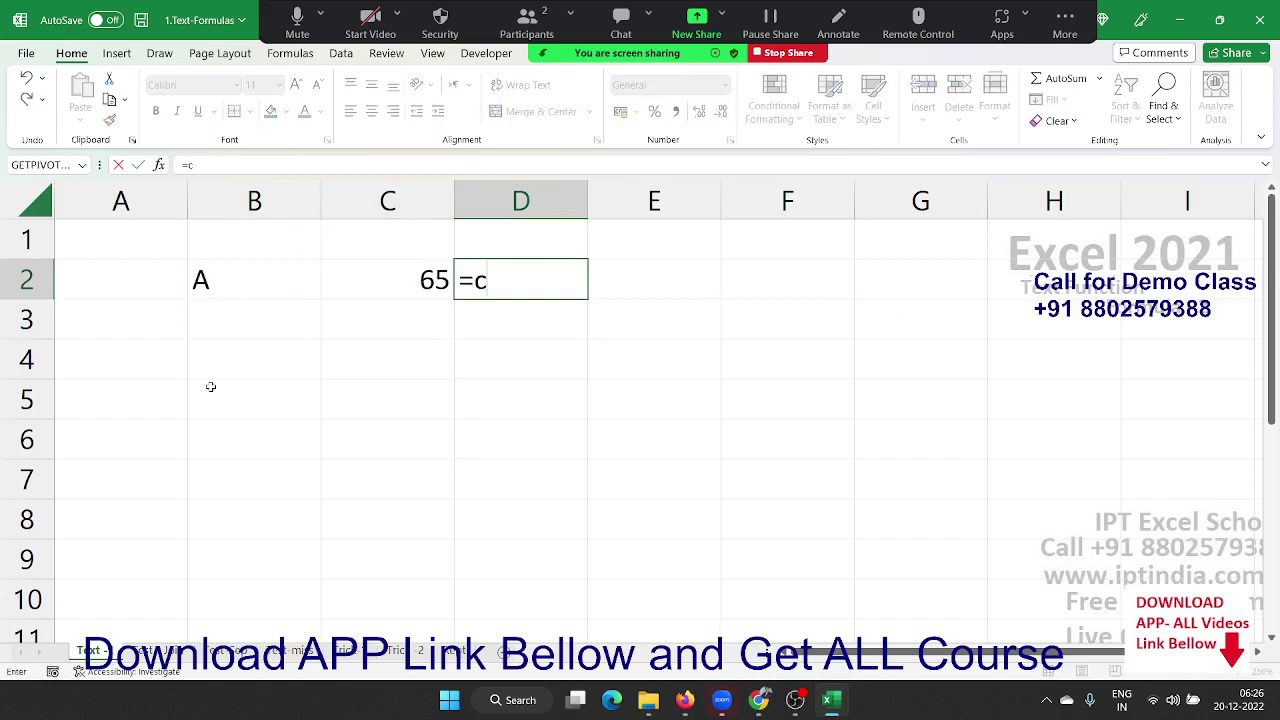
pyautogui.write('h')
pyautogui.press('Tab')
pyautogui.press('Left')
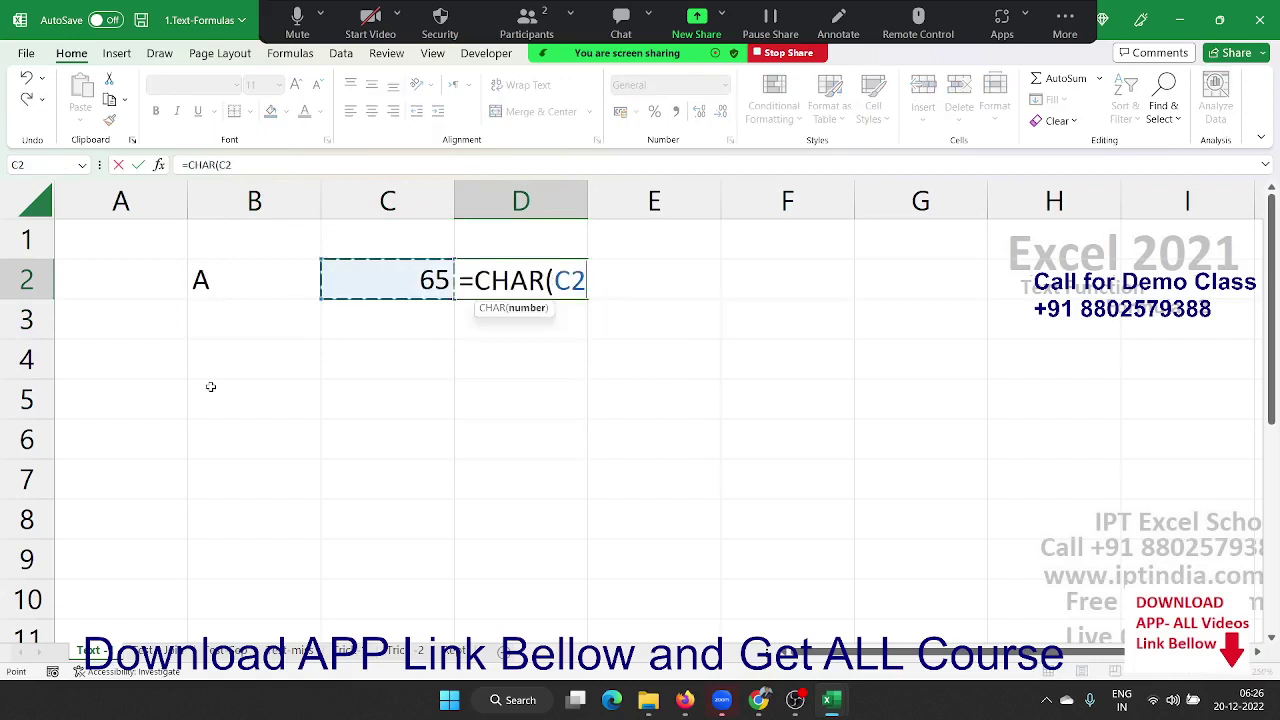
pyautogui.press('Return')
pyautogui.press('Up')
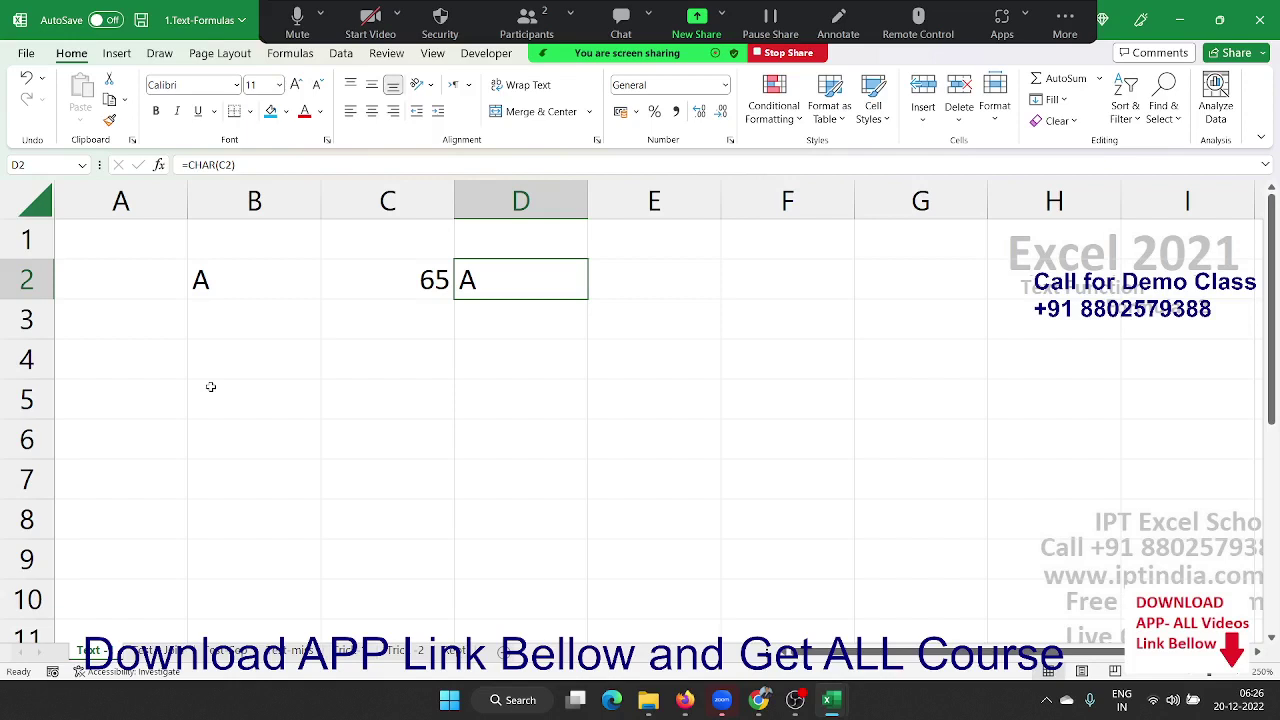
pyautogui.press('Down')
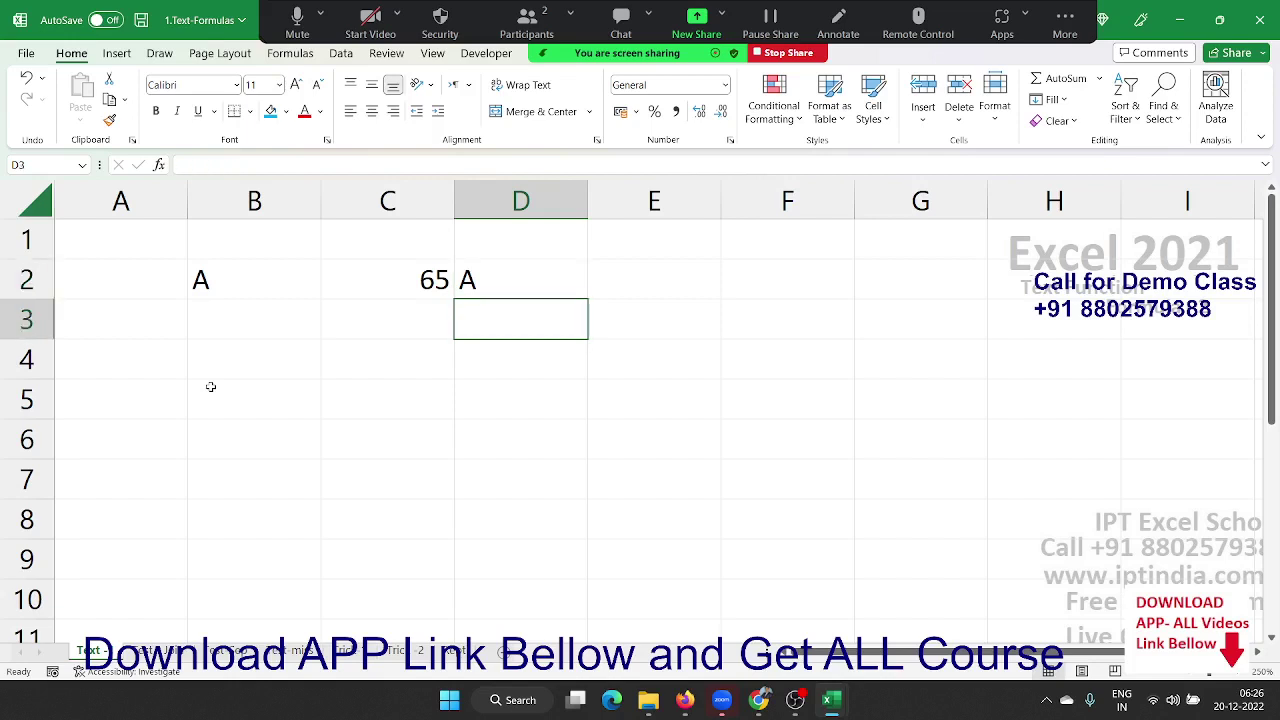
pyautogui.press('Up')
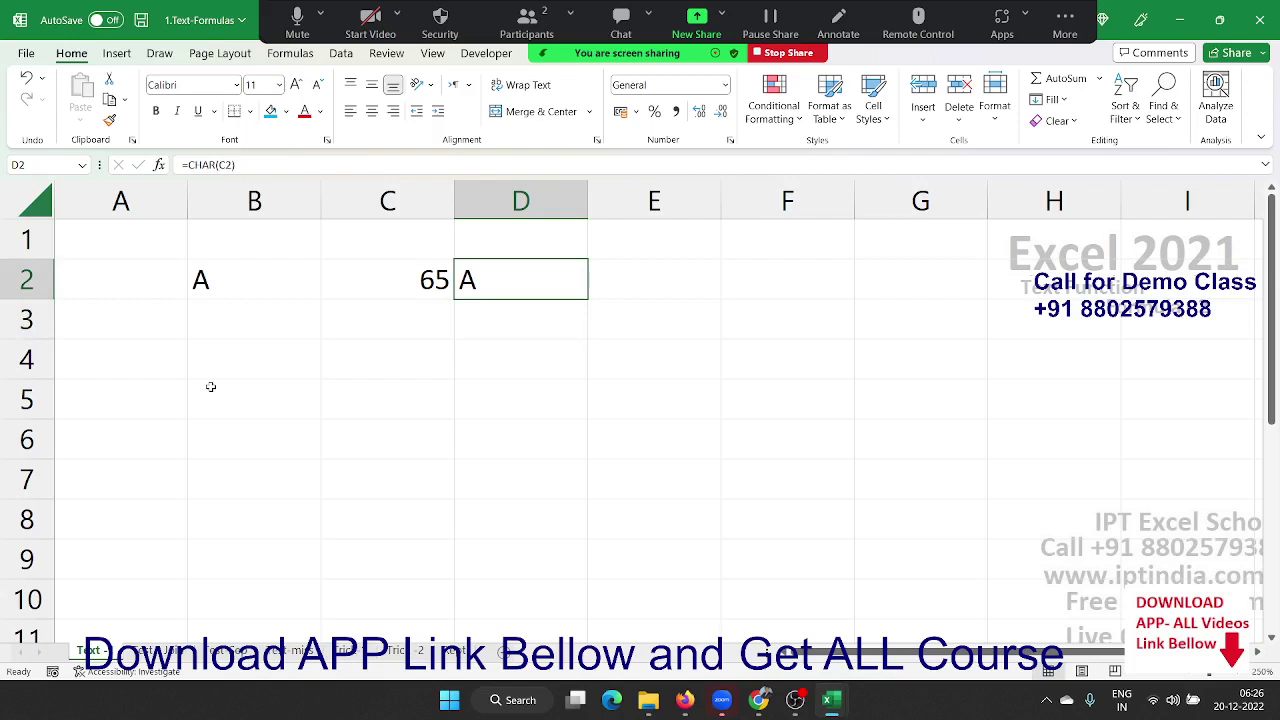
pyautogui.press('Down')
pyautogui.press('Down')
pyautogui.press('Left')
pyautogui.press('Left')
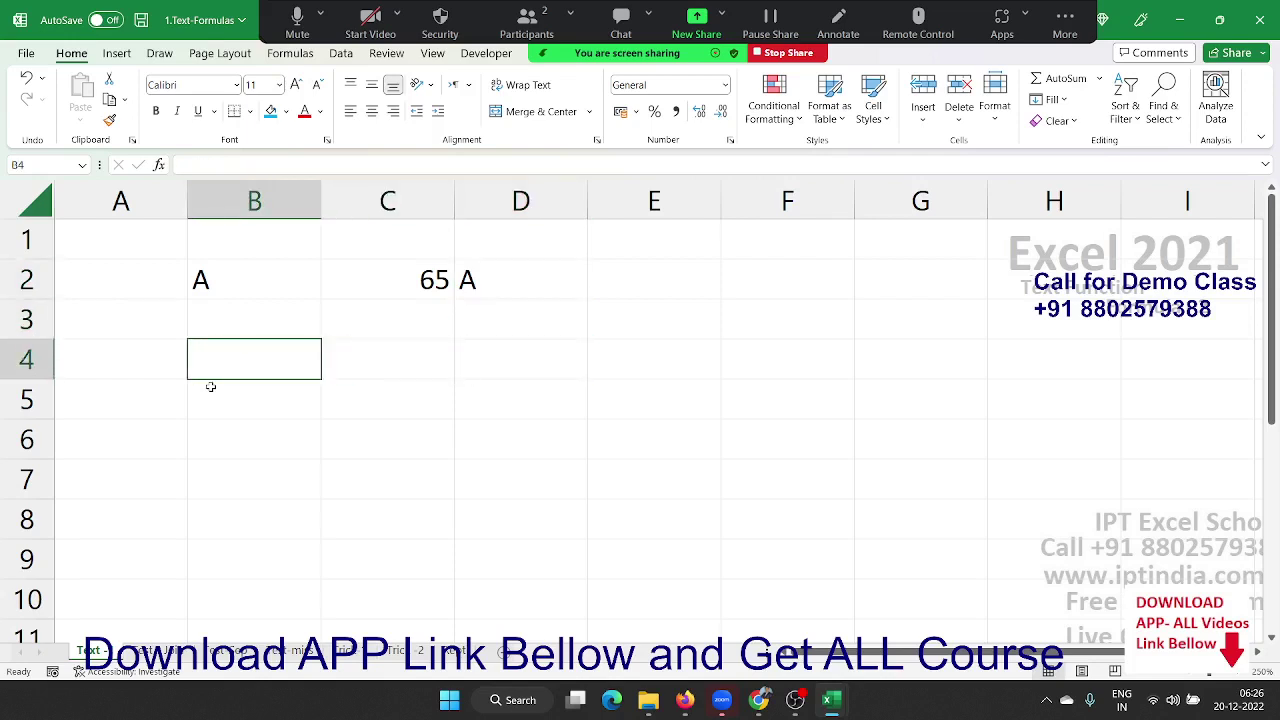
# Type a sample name in B4 and a full name padded with extra spaces in B5
pyautogui.write('suj')
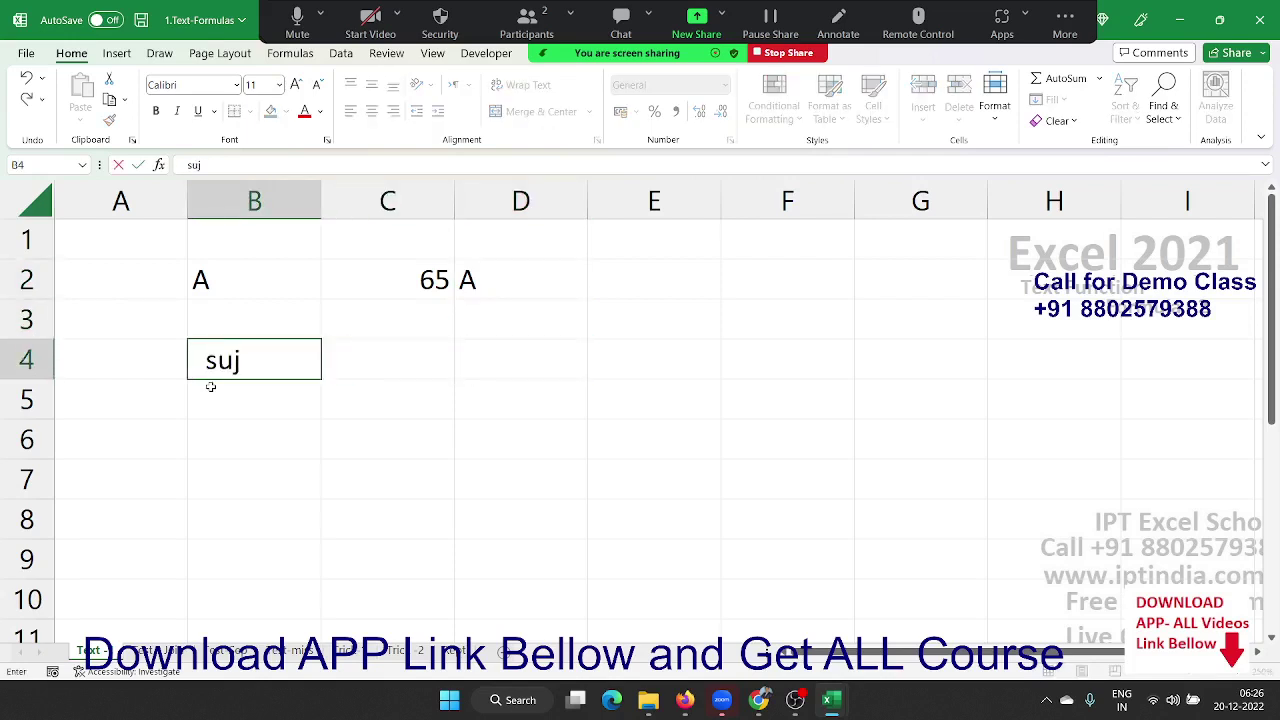
pyautogui.write('eet')
pyautogui.press('Return')
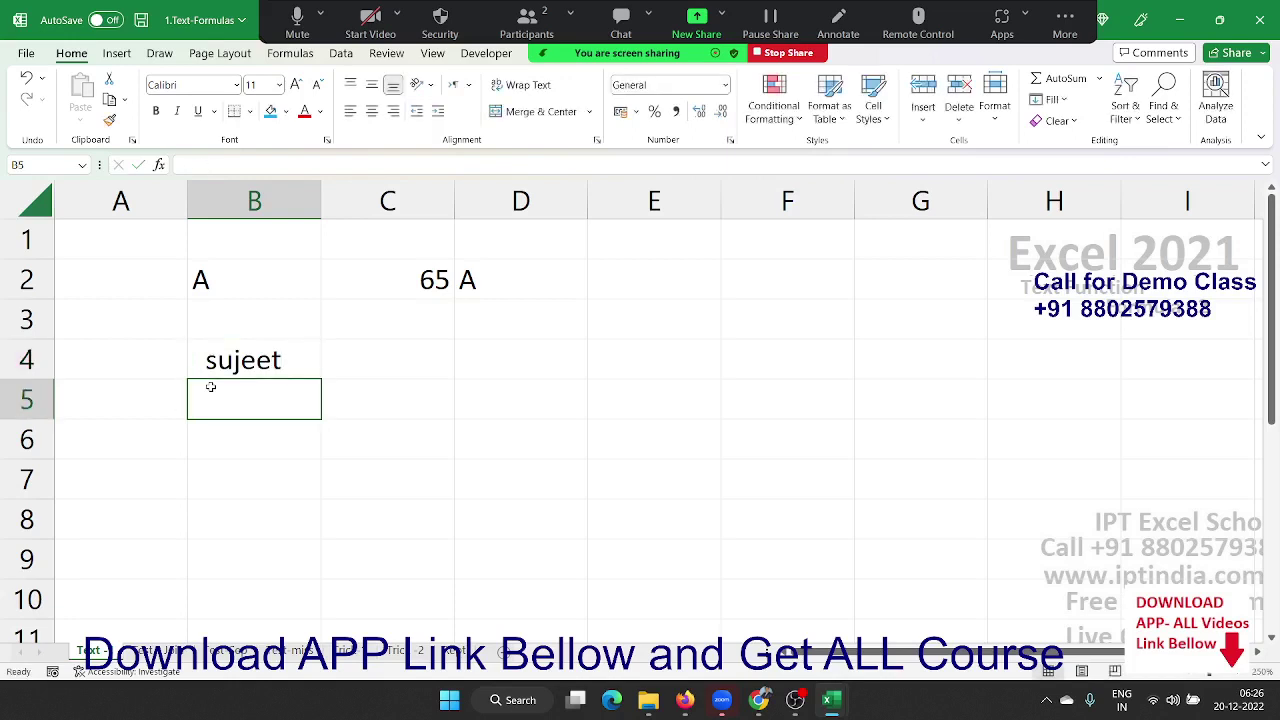
pyautogui.write('sujee')
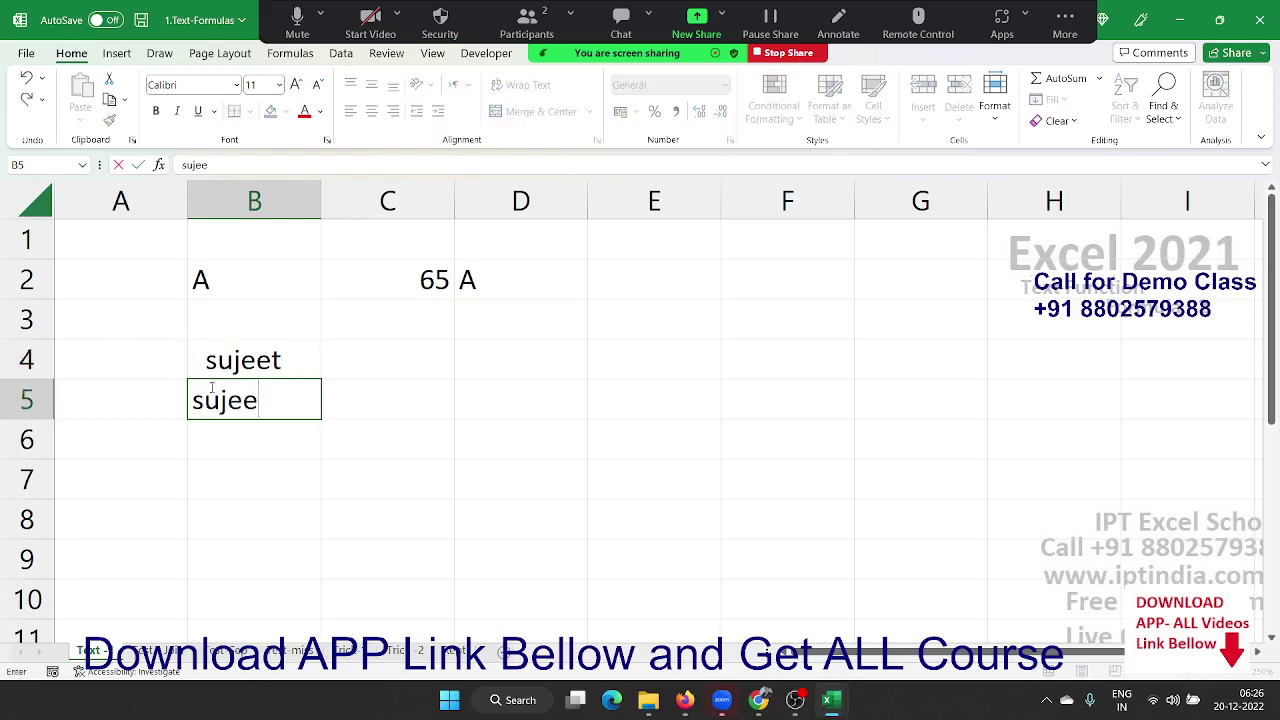
pyautogui.write('t    k')
pyautogui.write('uma')
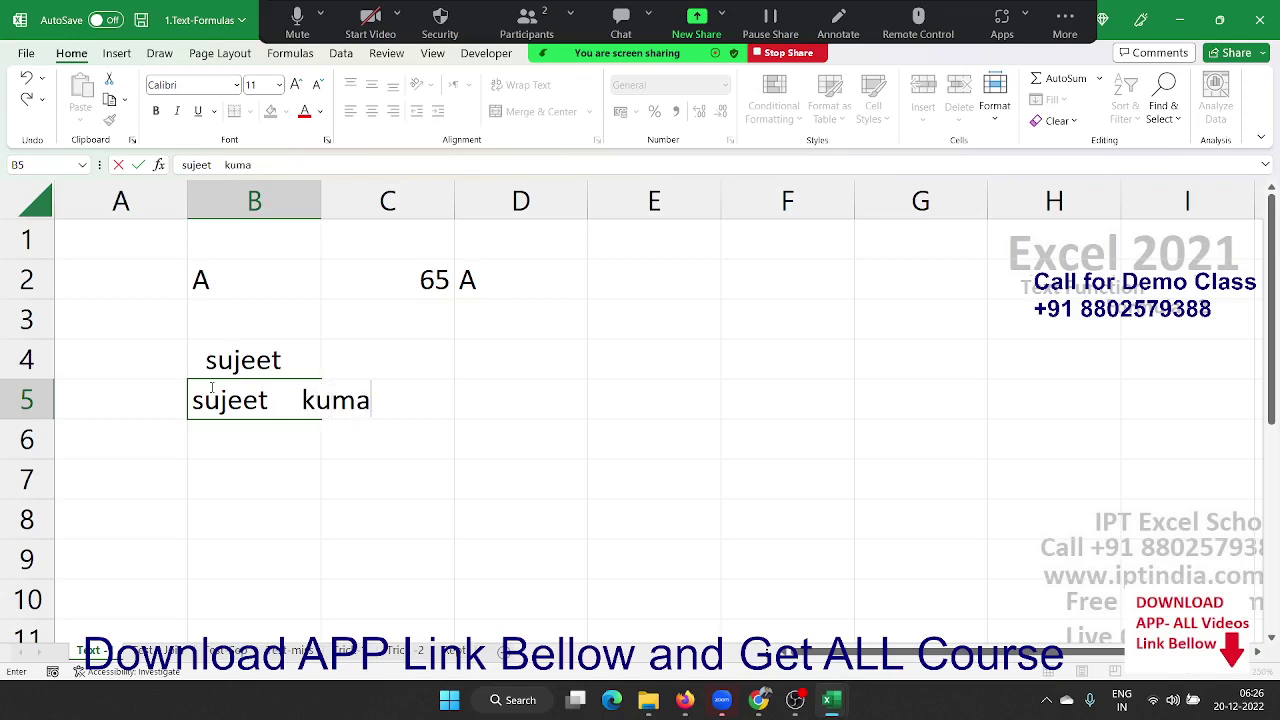
pyautogui.write('r')
pyautogui.press('Return')
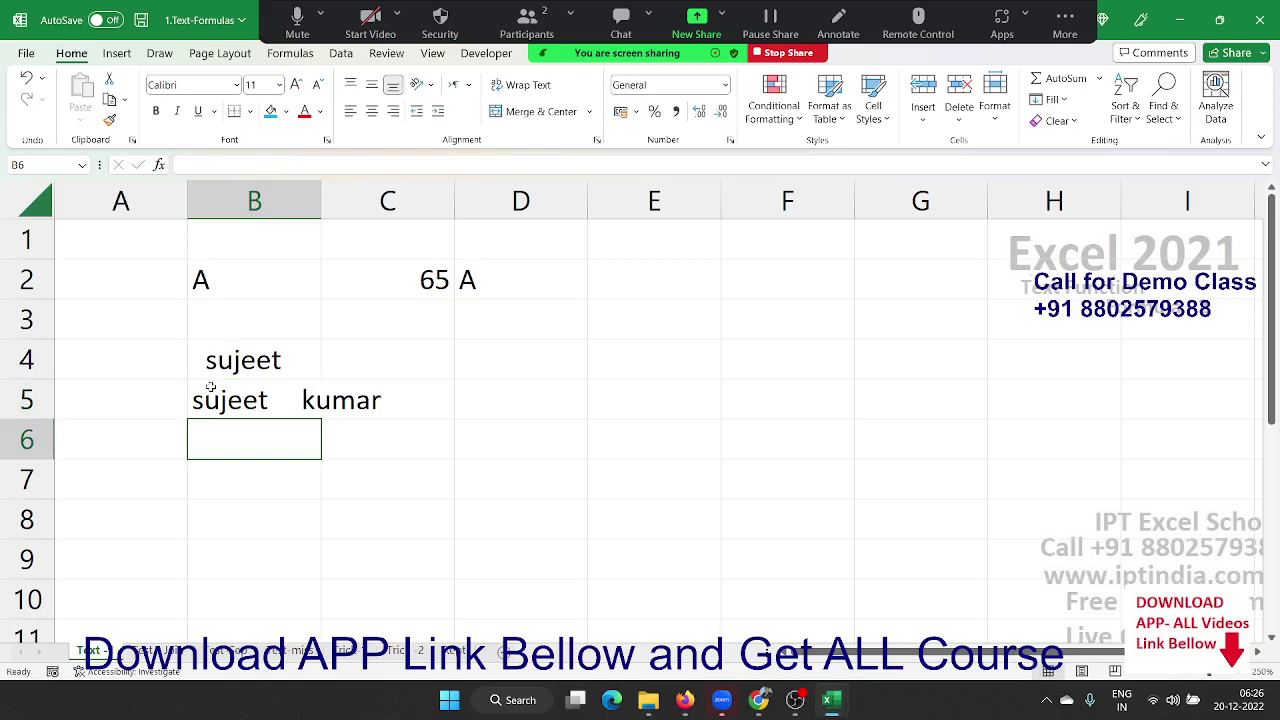
# Enter =TRIM(B4) in C4 and fill it down to C5 to strip extra spaces
pyautogui.press('Up')
pyautogui.press('Right')
pyautogui.press('Up')
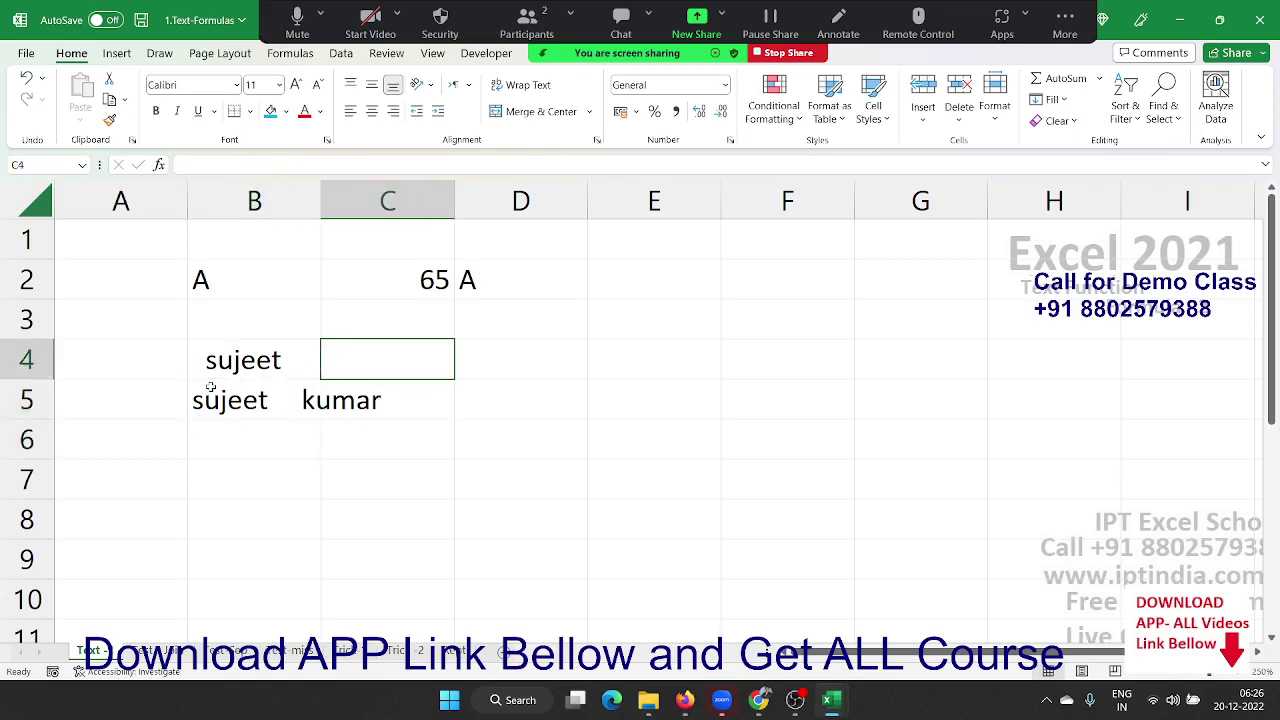
pyautogui.write('=tri')
pyautogui.press('Tab')
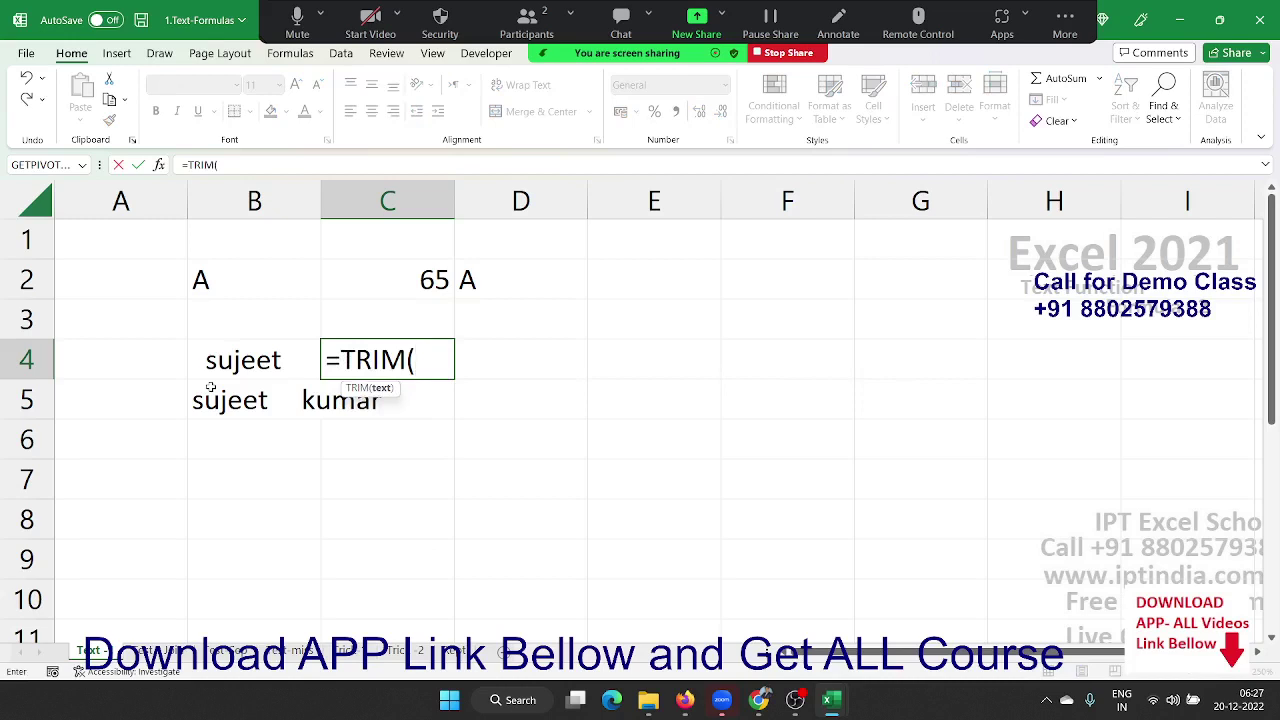
pyautogui.press('Left')
pyautogui.press('Return')
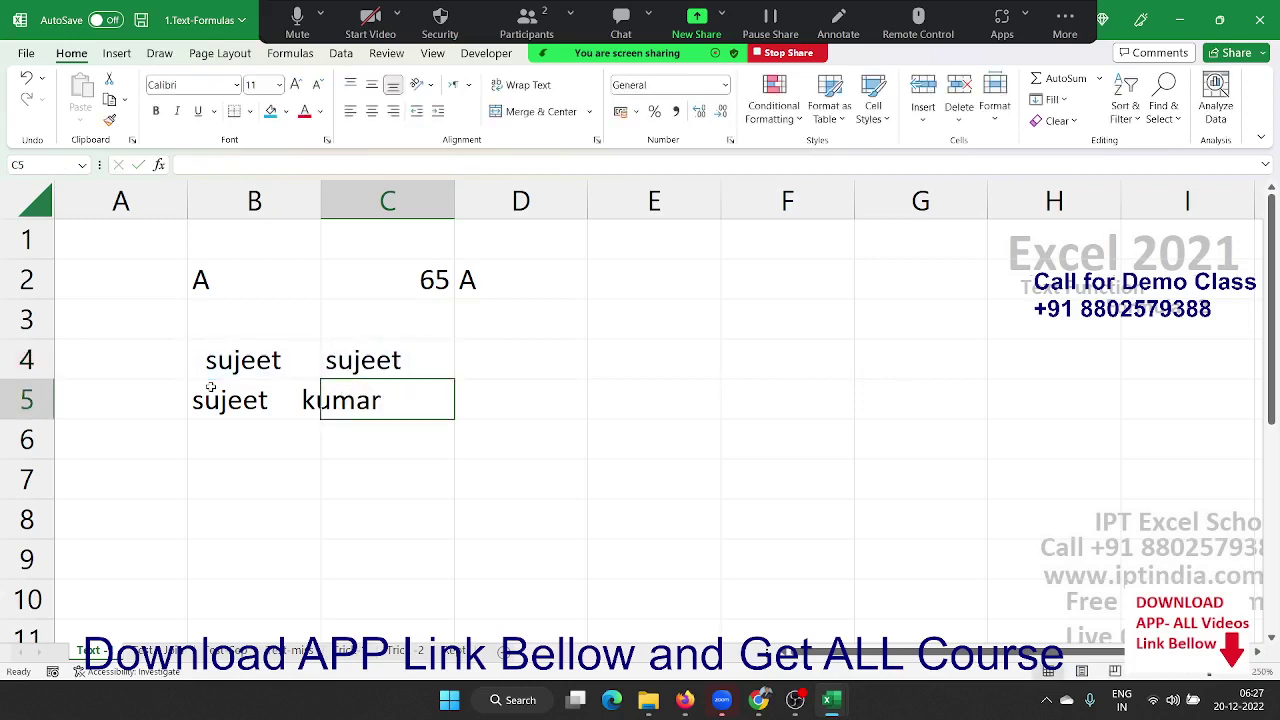
pyautogui.hotkey('ctrl', 'd')
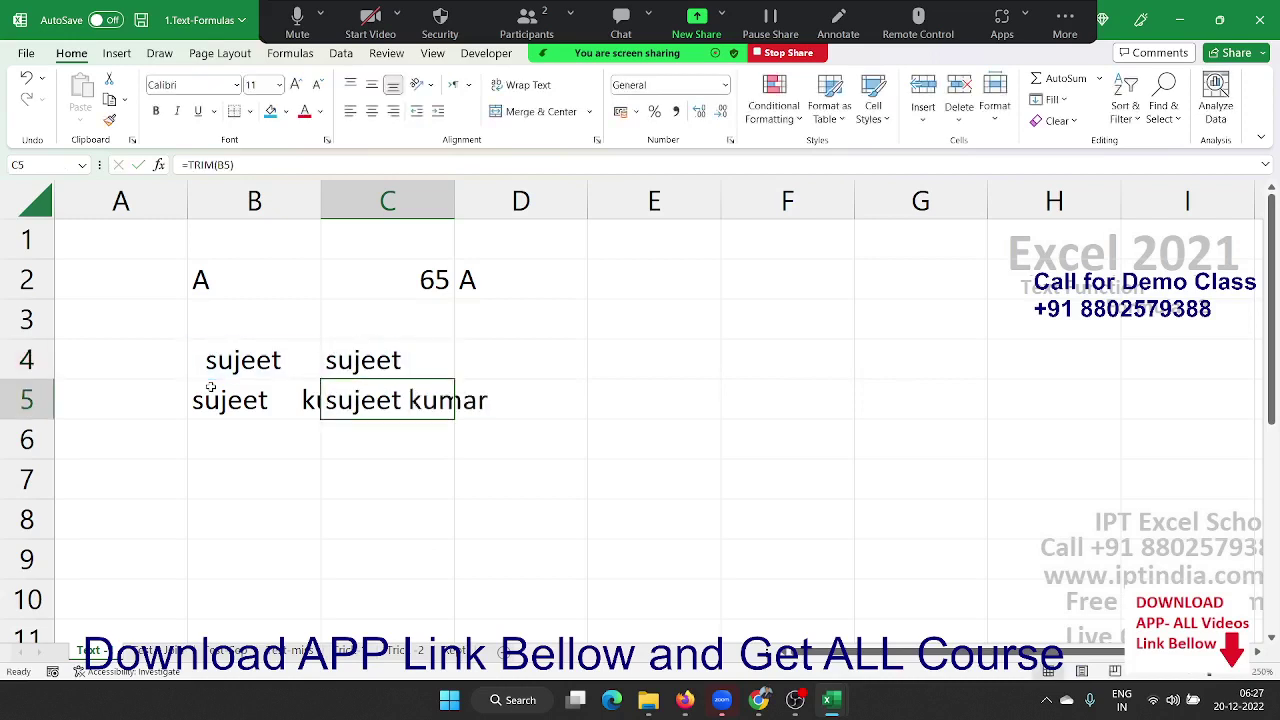
pyautogui.press('Down')
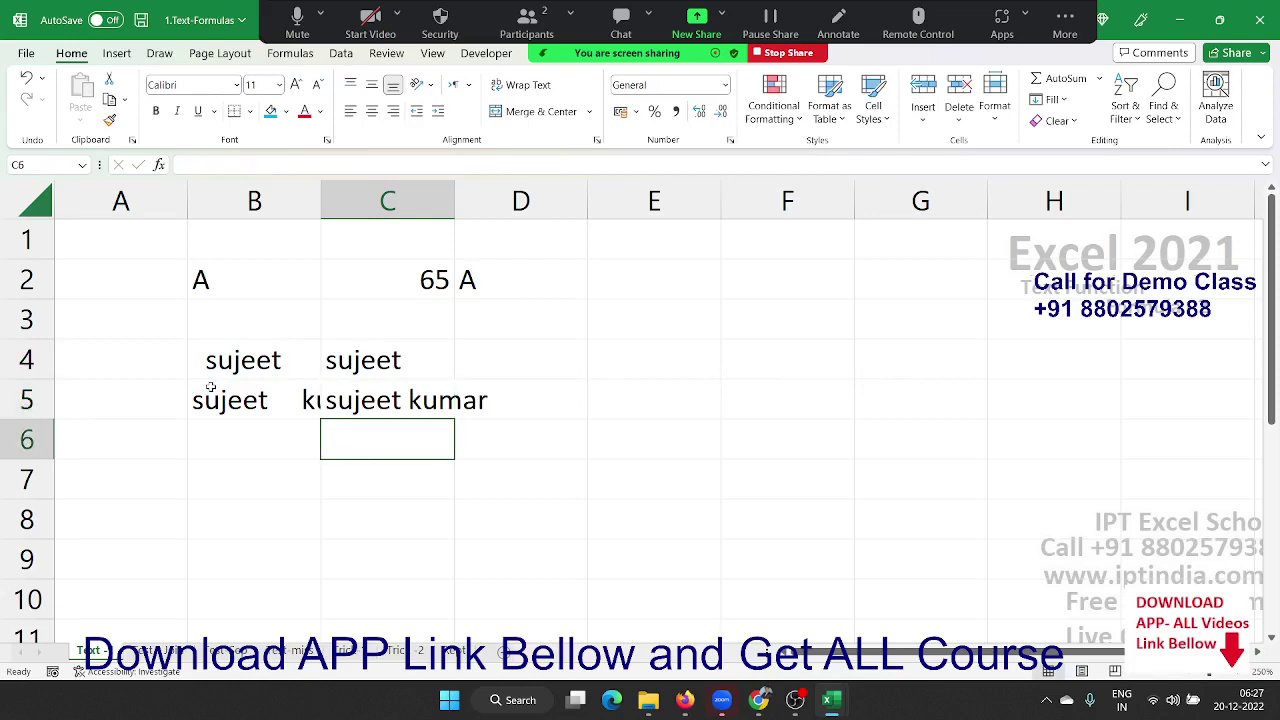
pyautogui.press('Left')
pyautogui.press('Down')
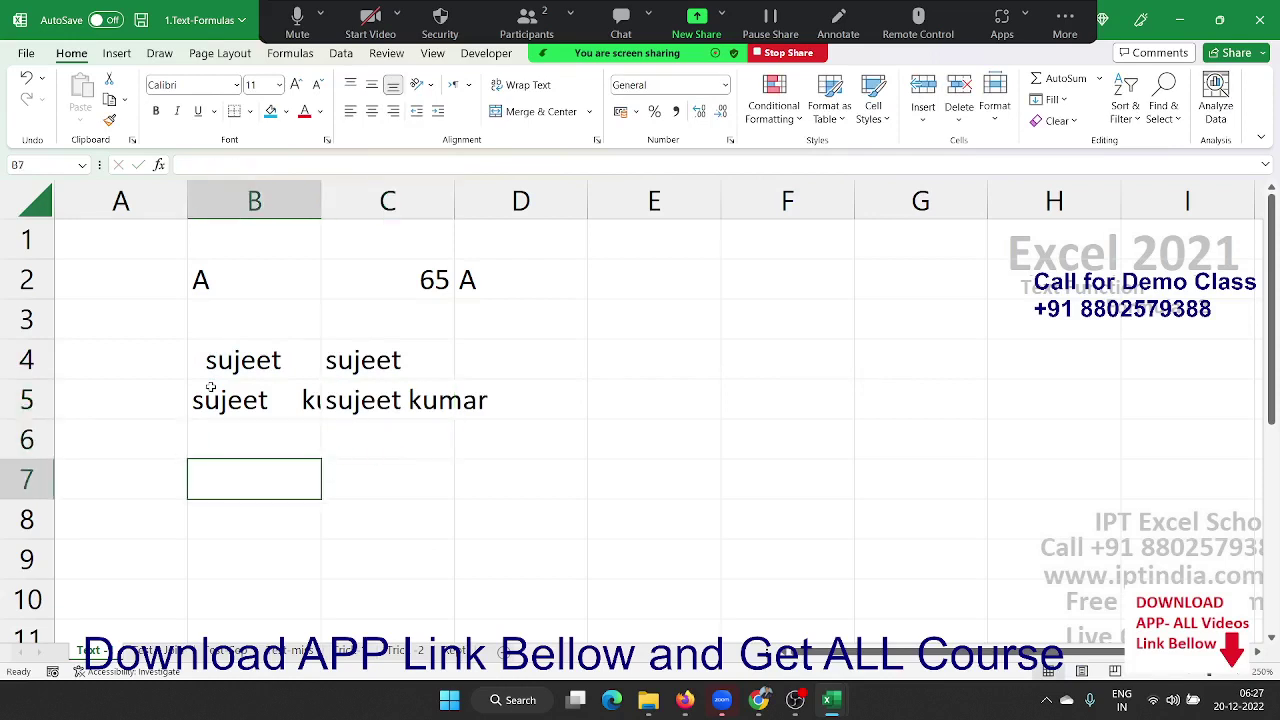
# Type a first name and last name on two lines within cell B7
pyautogui.write('sujeet')
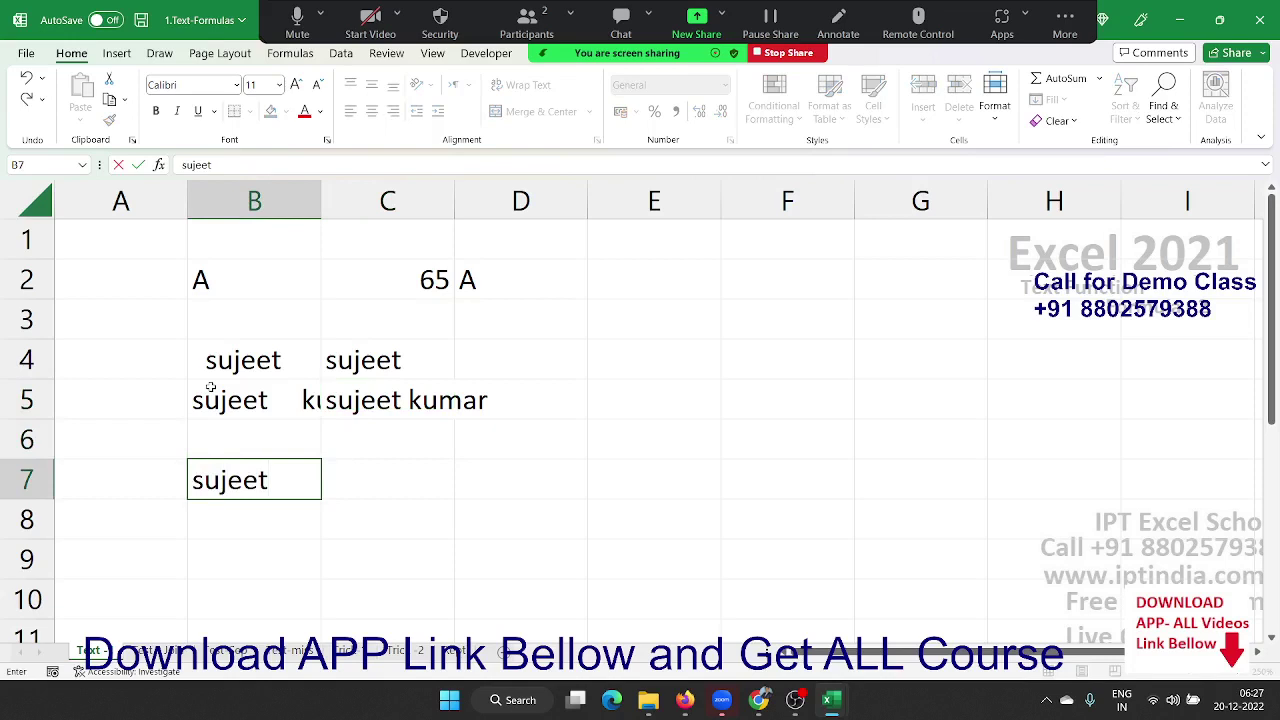
pyautogui.hotkey('alt', 'Return')
pyautogui.write('ku')
pyautogui.write('mar')
pyautogui.press('Return')
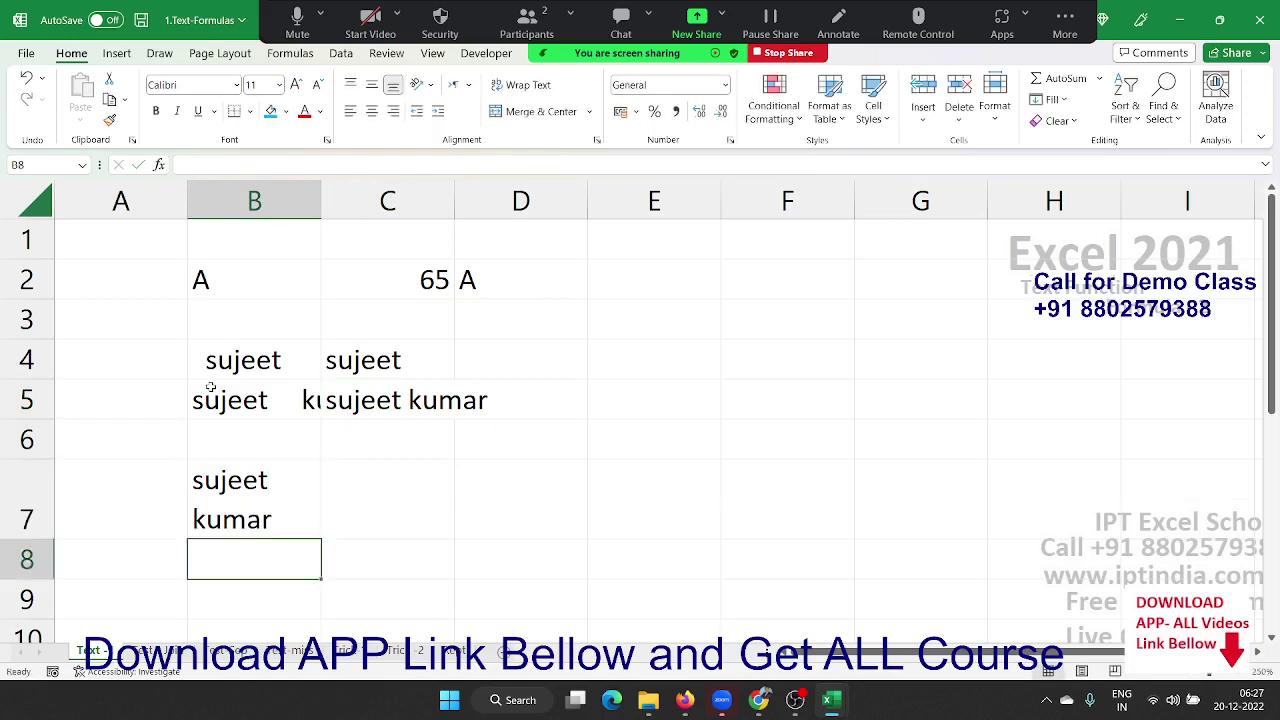
# Try =CLEAN(B7) in C7, then clear it
pyautogui.press('Up')
pyautogui.press('Right')
pyautogui.write('=cl')
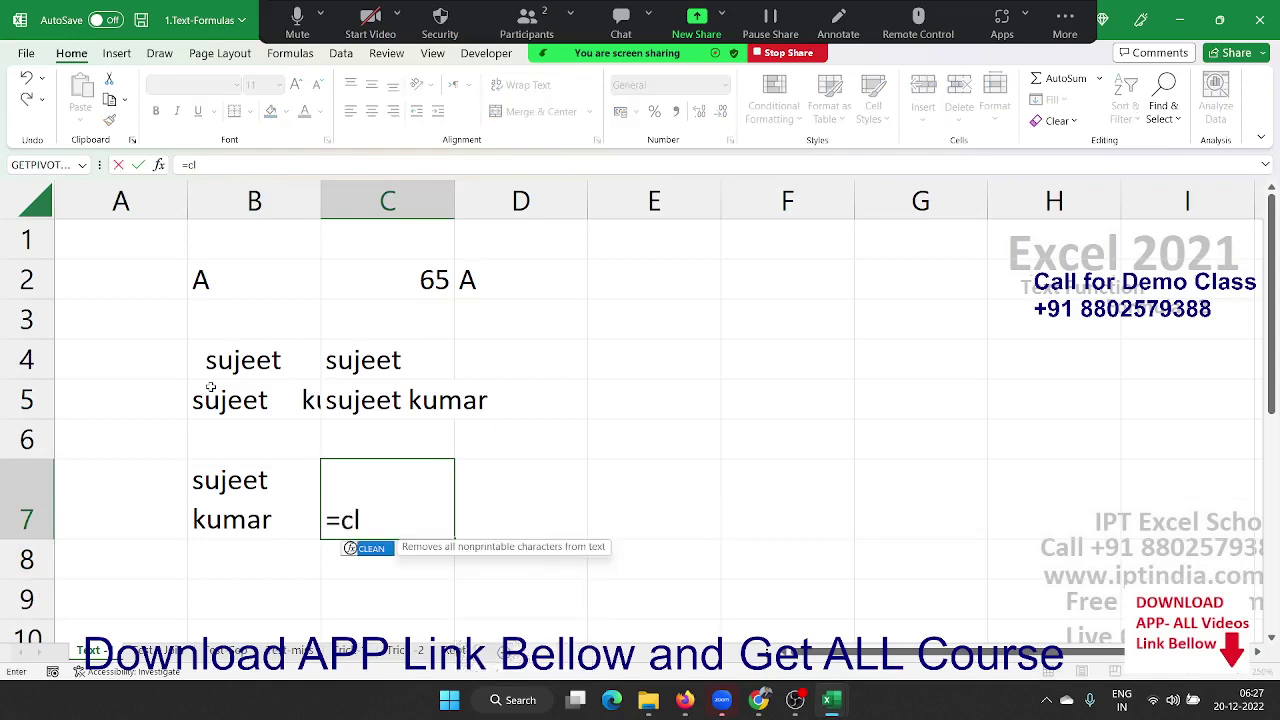
pyautogui.press('Tab')
pyautogui.press('Left')
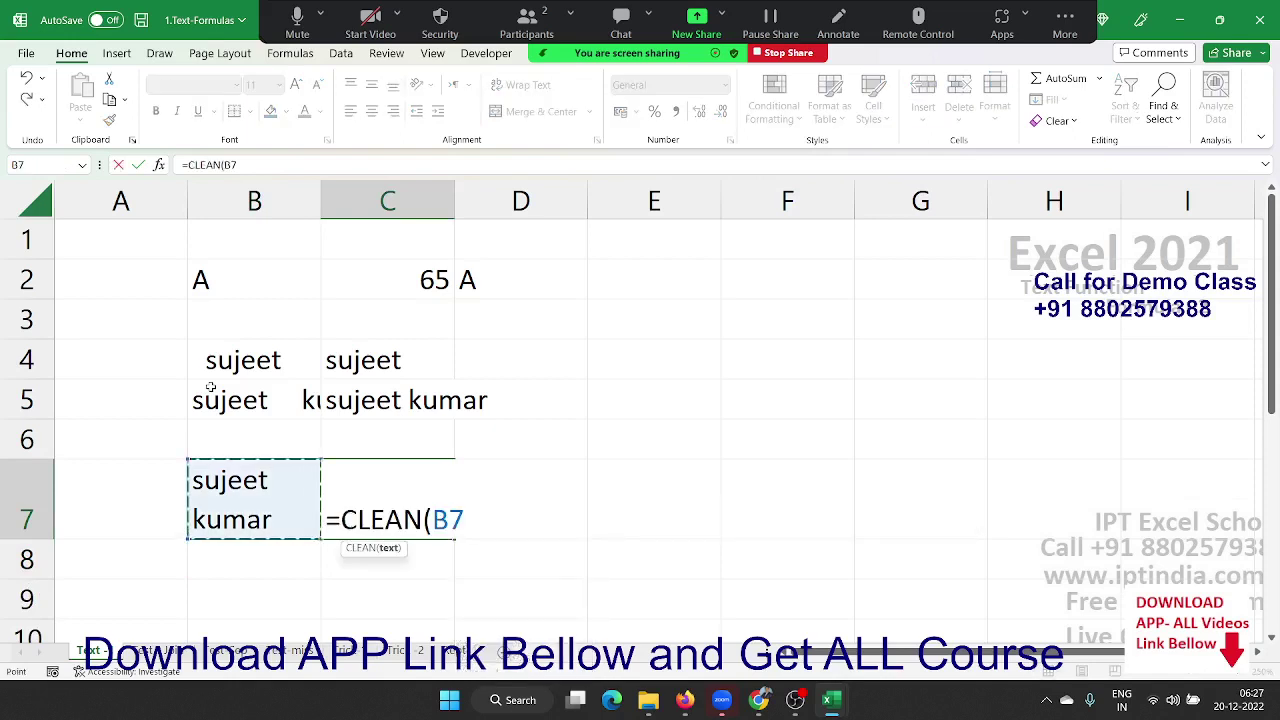
pyautogui.press('Return')
pyautogui.press('Up')
pyautogui.press('Delete')
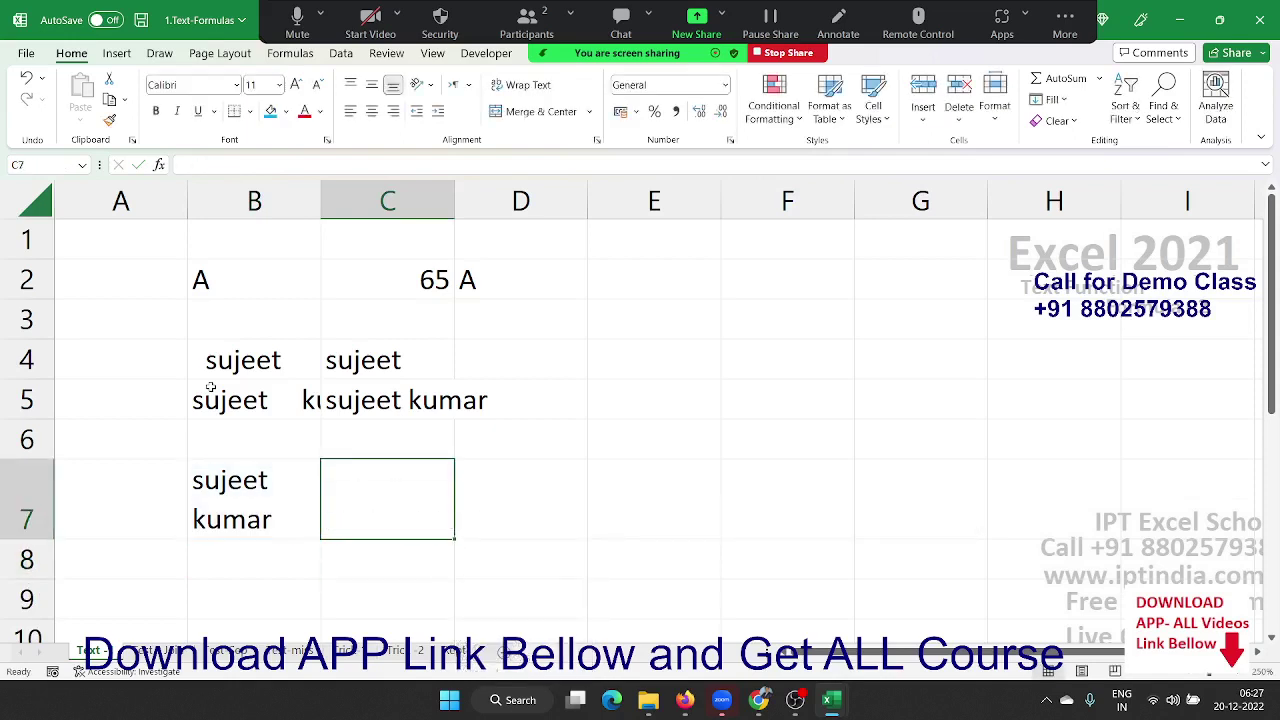
# Enter =TRIM(B7) in C7 instead, joining the two-line name
pyautogui.write('tri')
pyautogui.press('BackSpace')
pyautogui.press('BackSpace')
pyautogui.press('BackSpace')
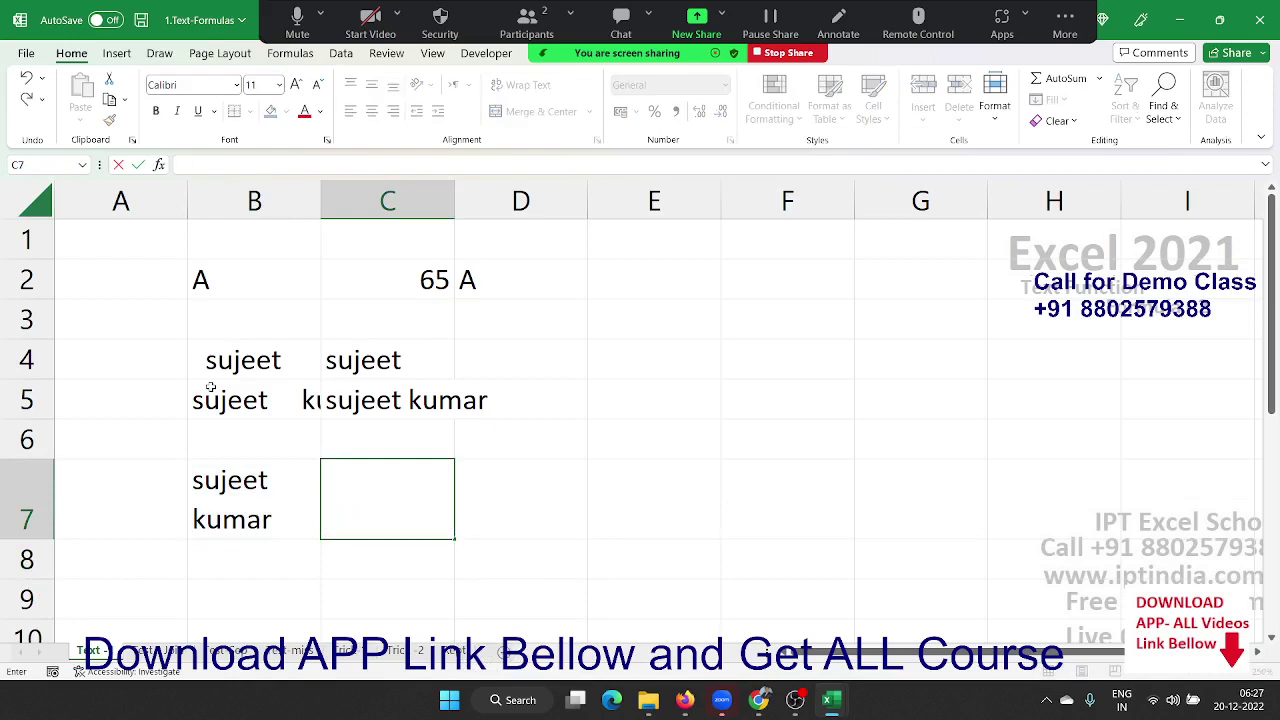
pyautogui.write('=tri')
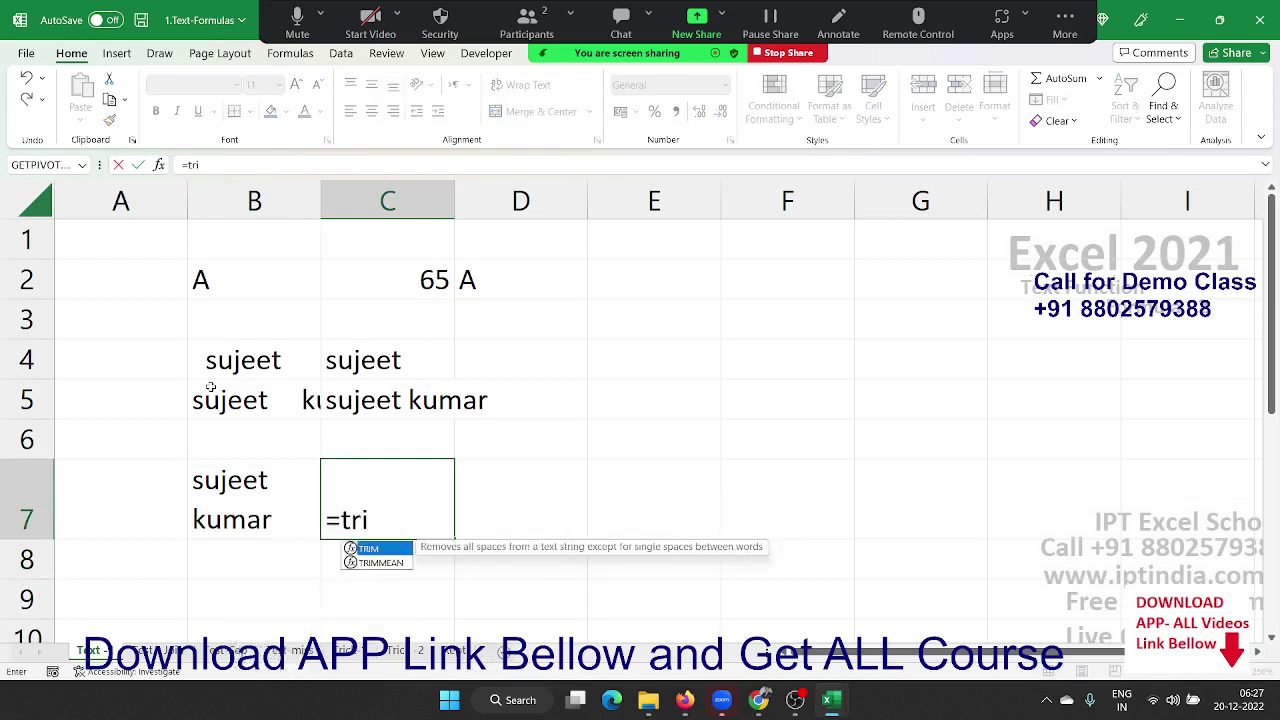
pyautogui.press('Tab')
pyautogui.press('Left')
pyautogui.press('Return')
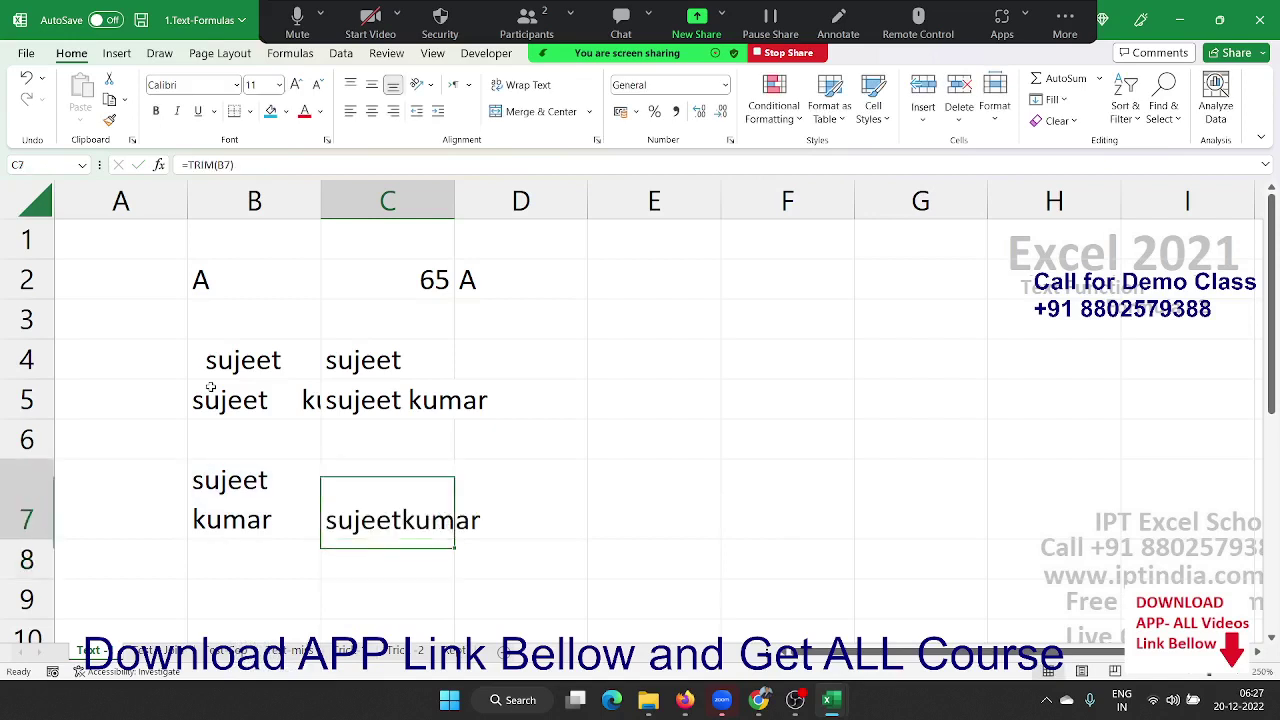
pyautogui.write('=le')
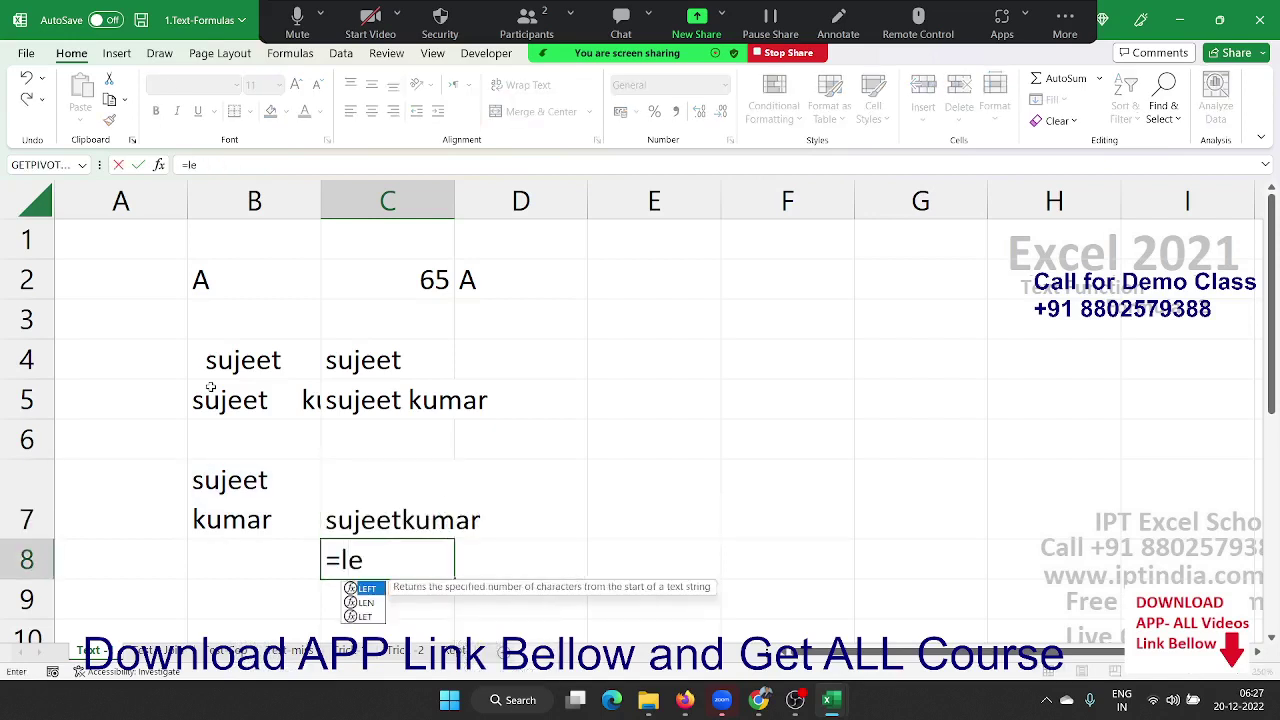
pyautogui.write('n')
# Complete =LEN(C7) in C8 to count the joined name's characters, showing 12
pyautogui.press('Tab')
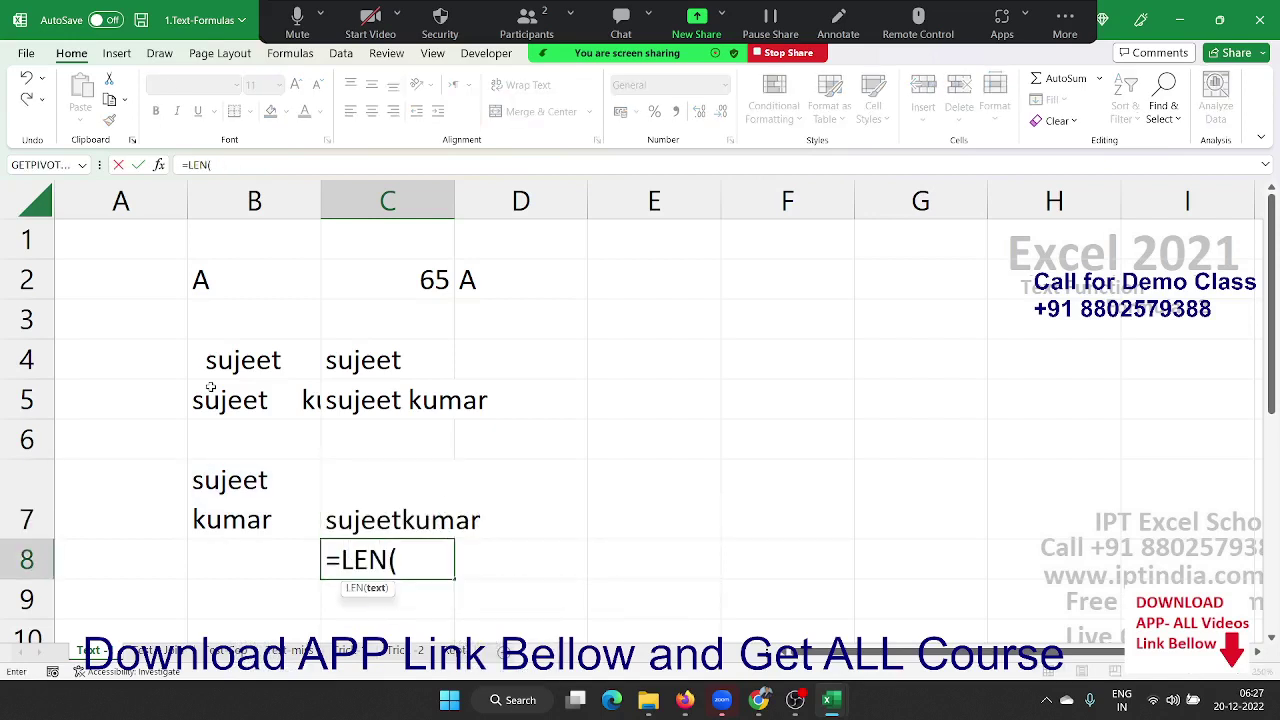
pyautogui.press('Up')
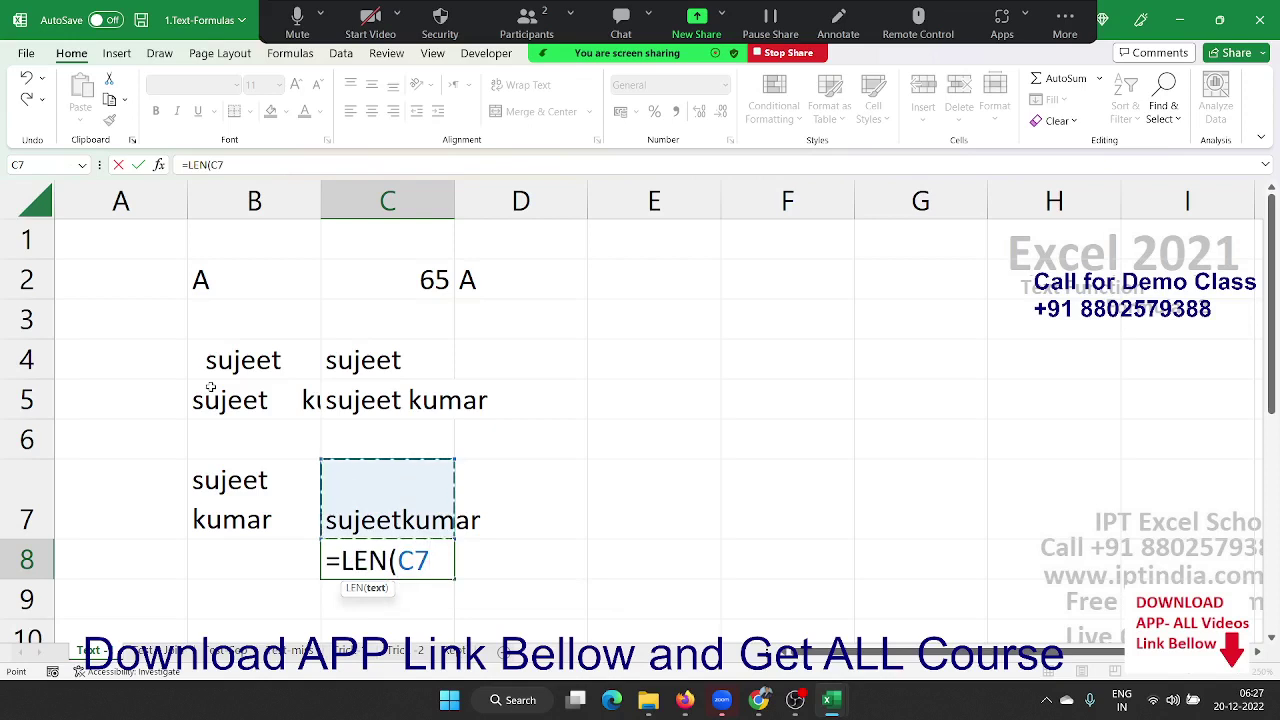
pyautogui.write(')')
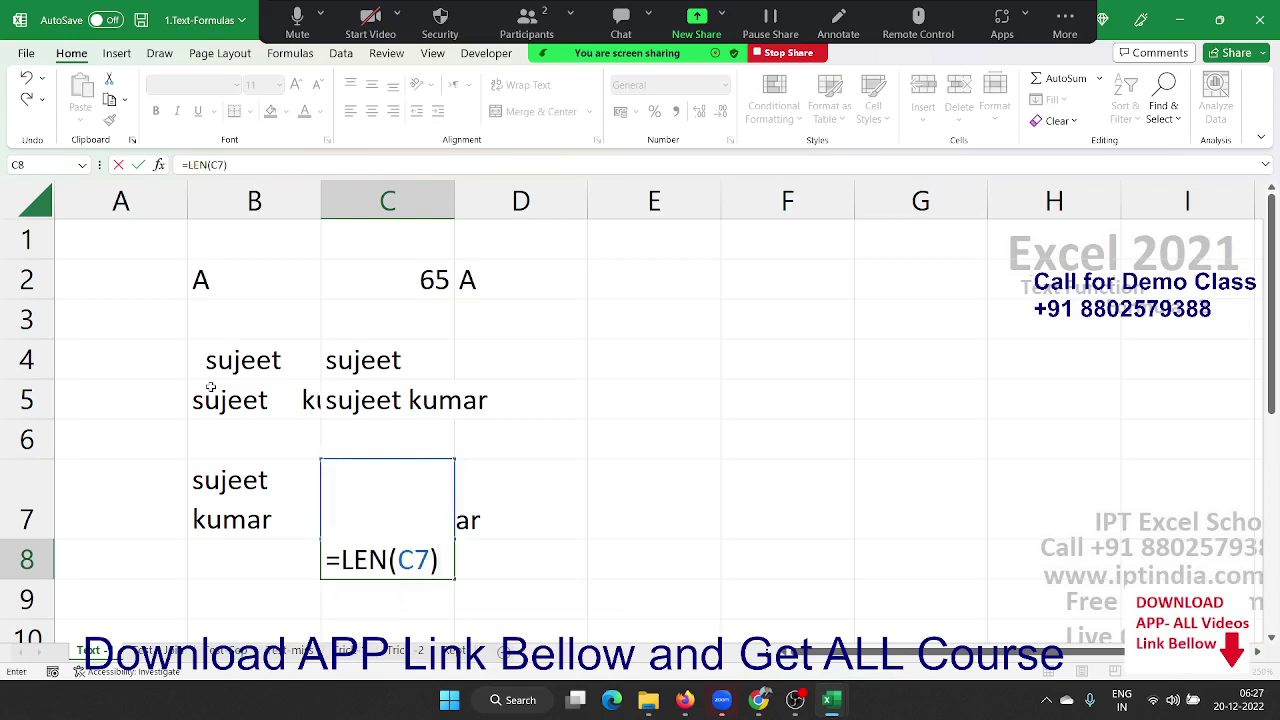
pyautogui.hotkey('ctrl', 'Return')
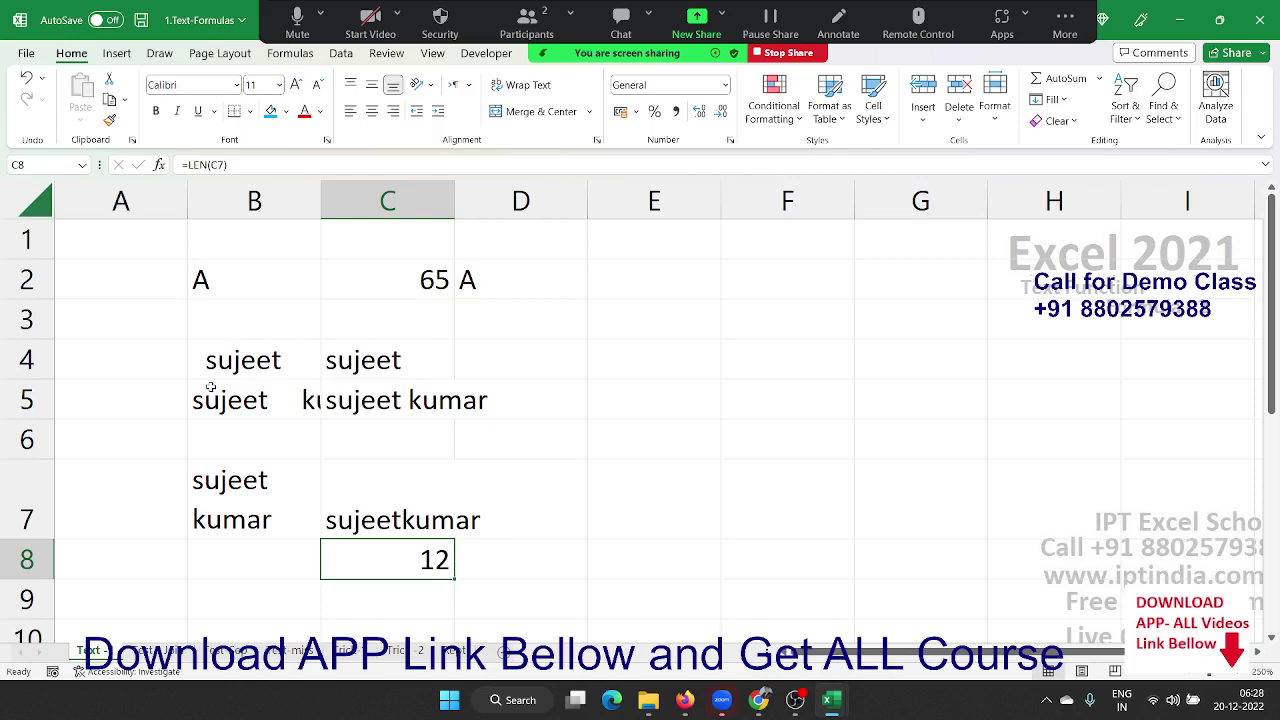
# Enter =CLEAN(C7) in D7, returning the name on a single line
pyautogui.press('Up')
pyautogui.press('Right')
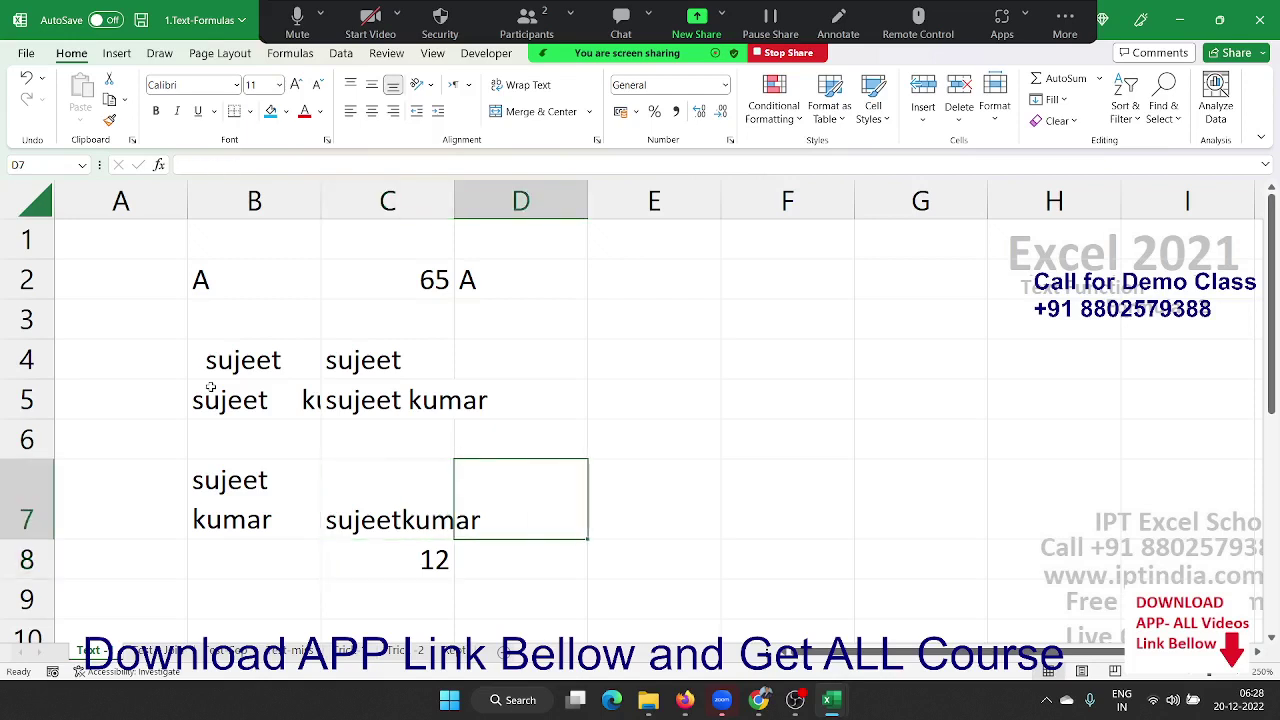
pyautogui.write('=cl')
pyautogui.press('Tab')
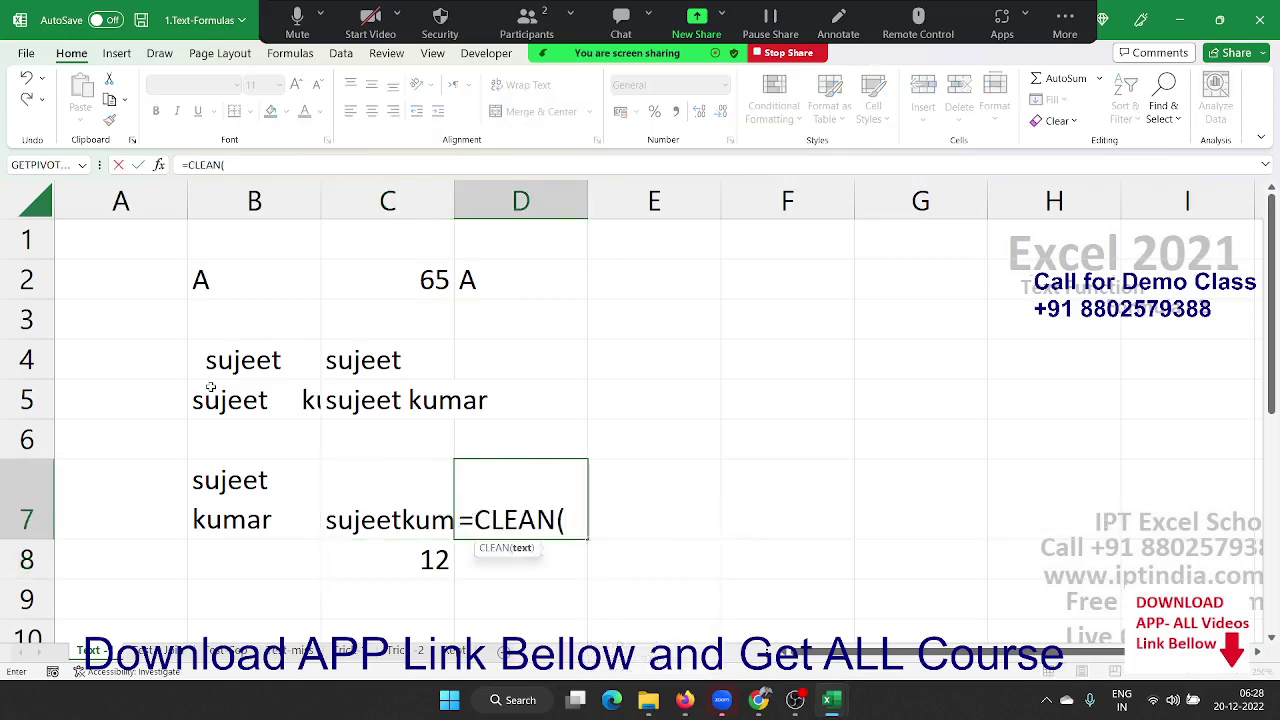
pyautogui.press('Left')
pyautogui.press('Return')
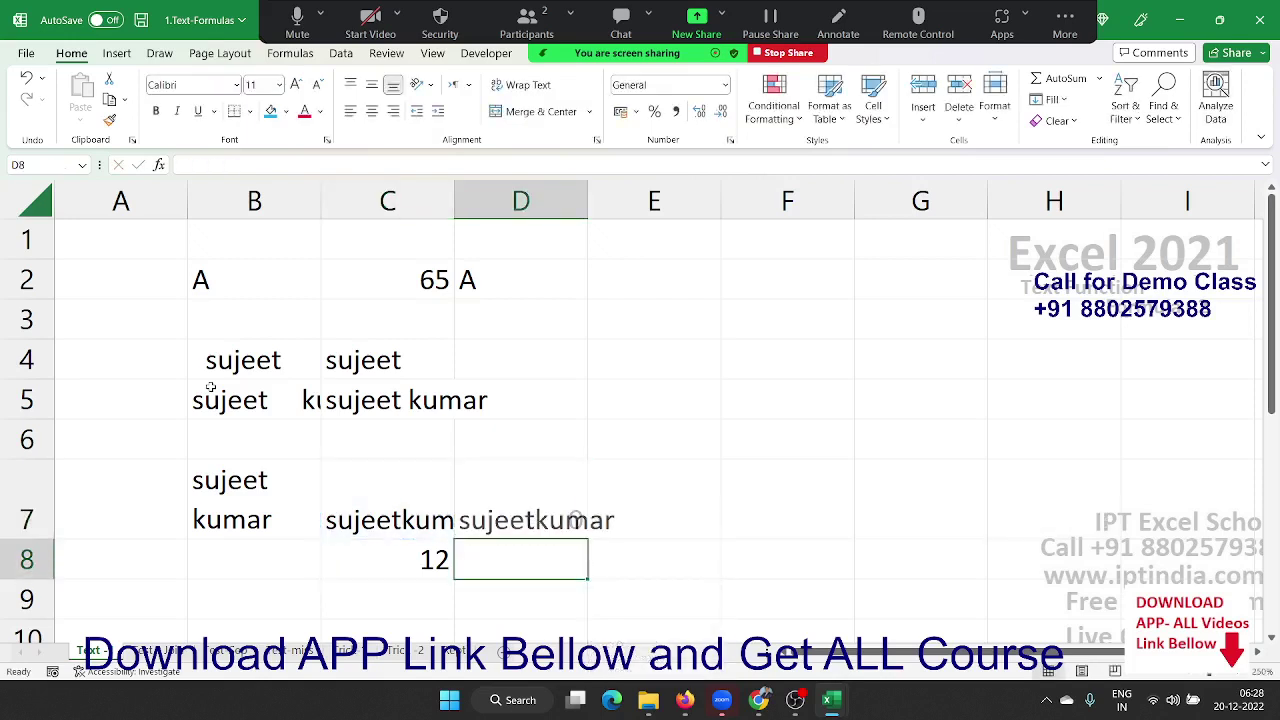
pyautogui.press('Up')
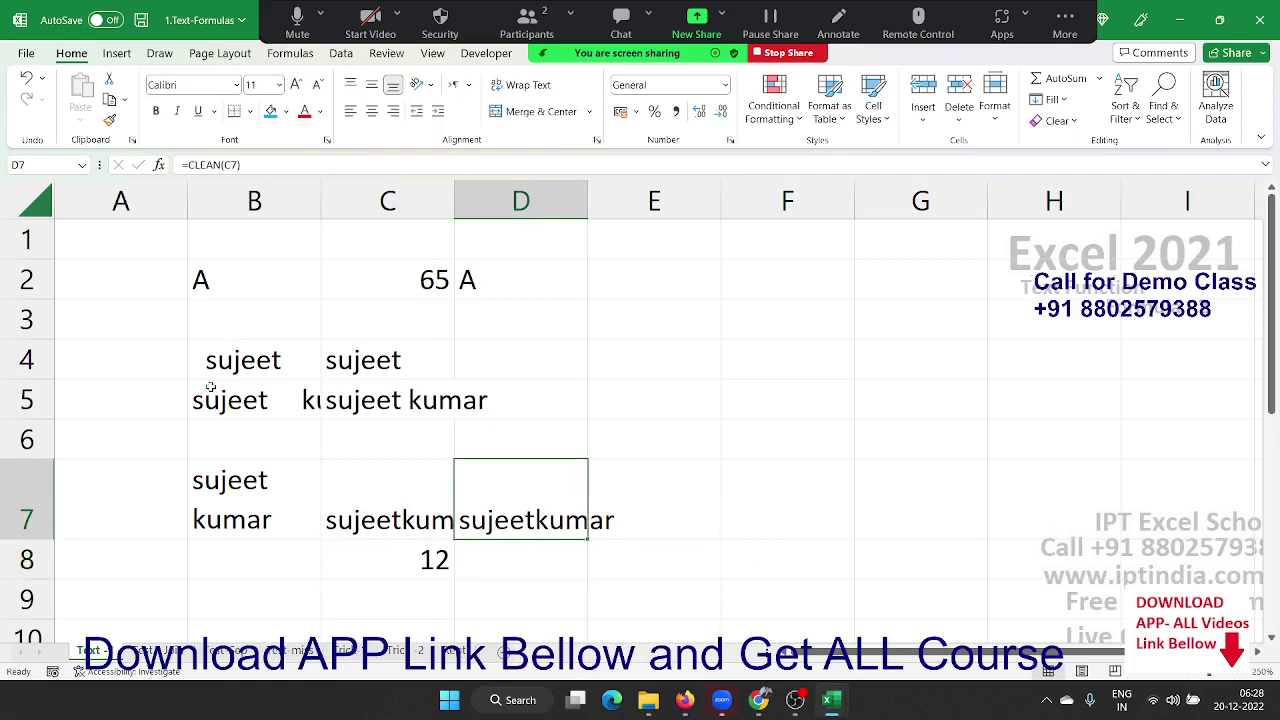
# Enter =LEN(D7) in D8, showing the cleaned text has 11 characters
pyautogui.press('Down')
pyautogui.write('=')
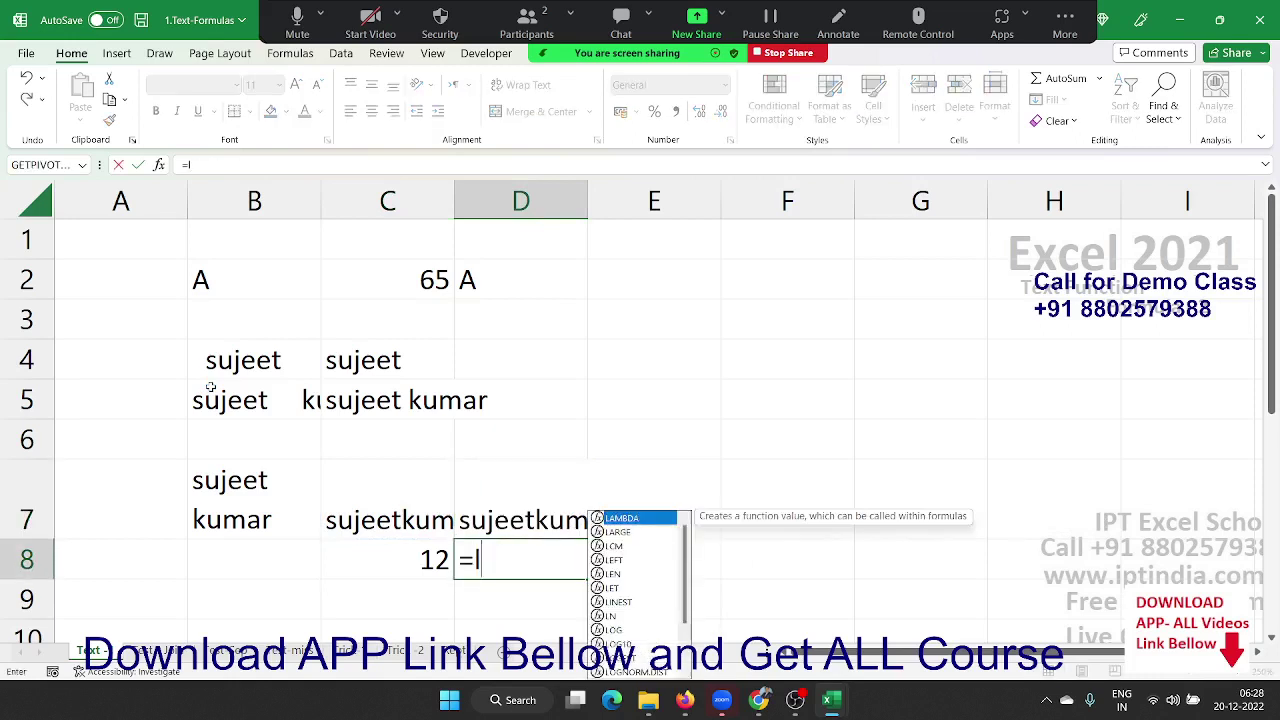
pyautogui.write('len')
pyautogui.press('Tab')
pyautogui.press('Up')
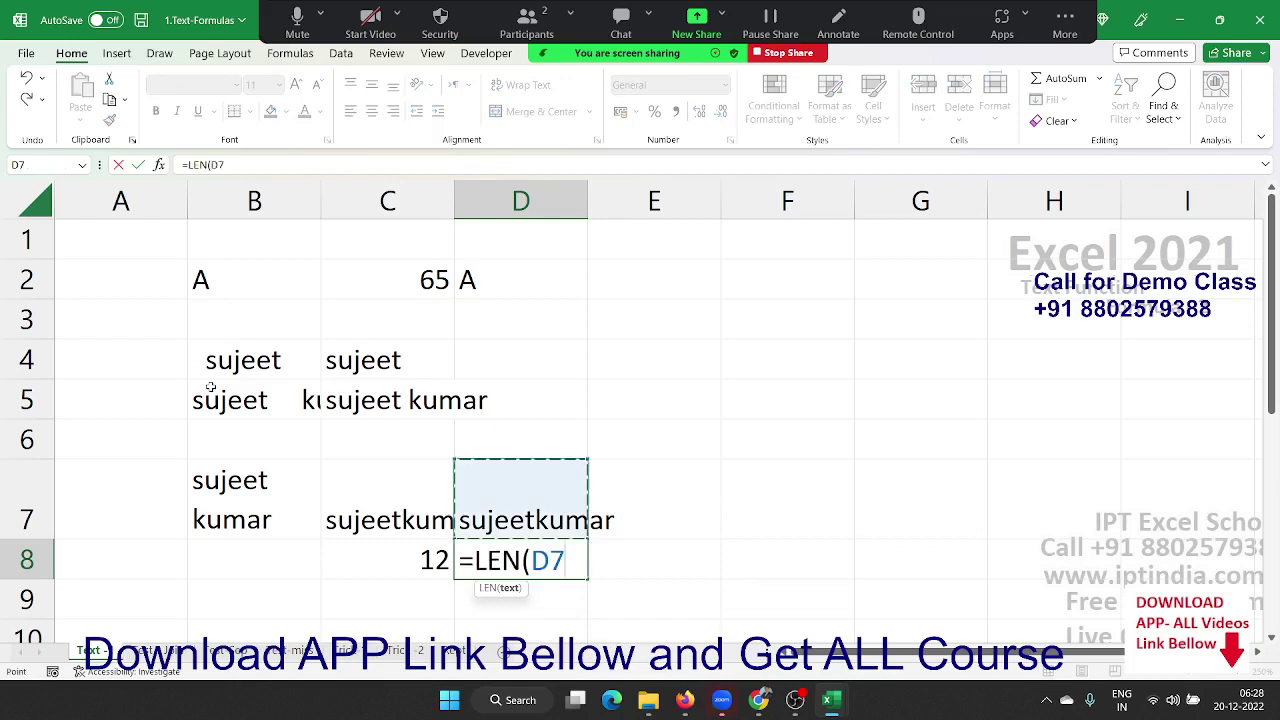
pyautogui.press('Return')
pyautogui.press('Up')
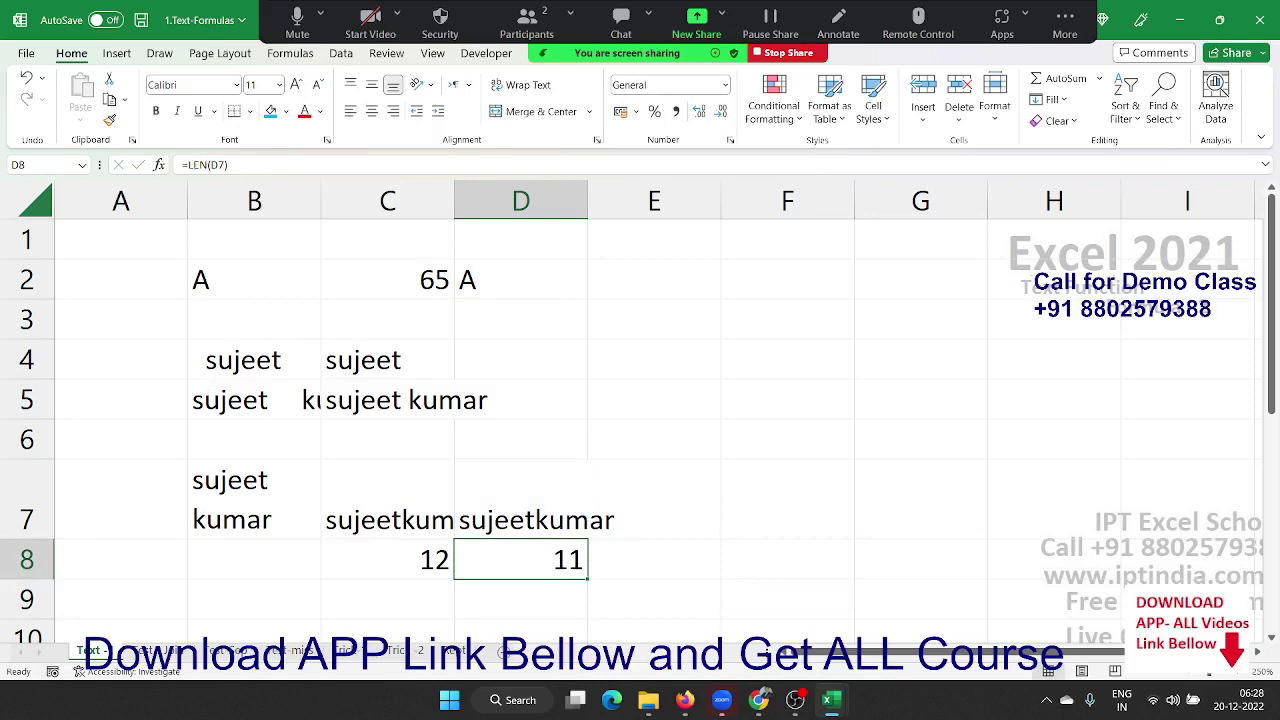
# Glance at the other sheet, then enter 123.369.321 in E1 of the first sheet
pyautogui.click(216, 638)
pyautogui.click(222, 652)
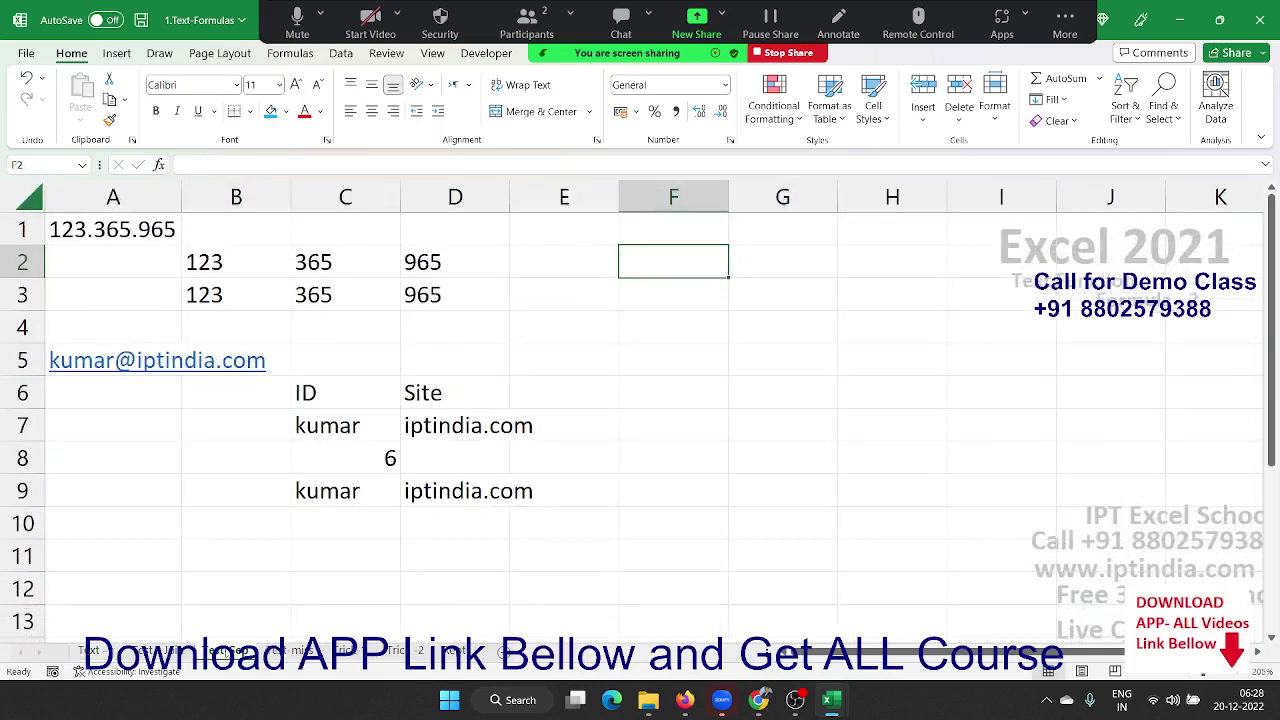
pyautogui.click(97, 649)
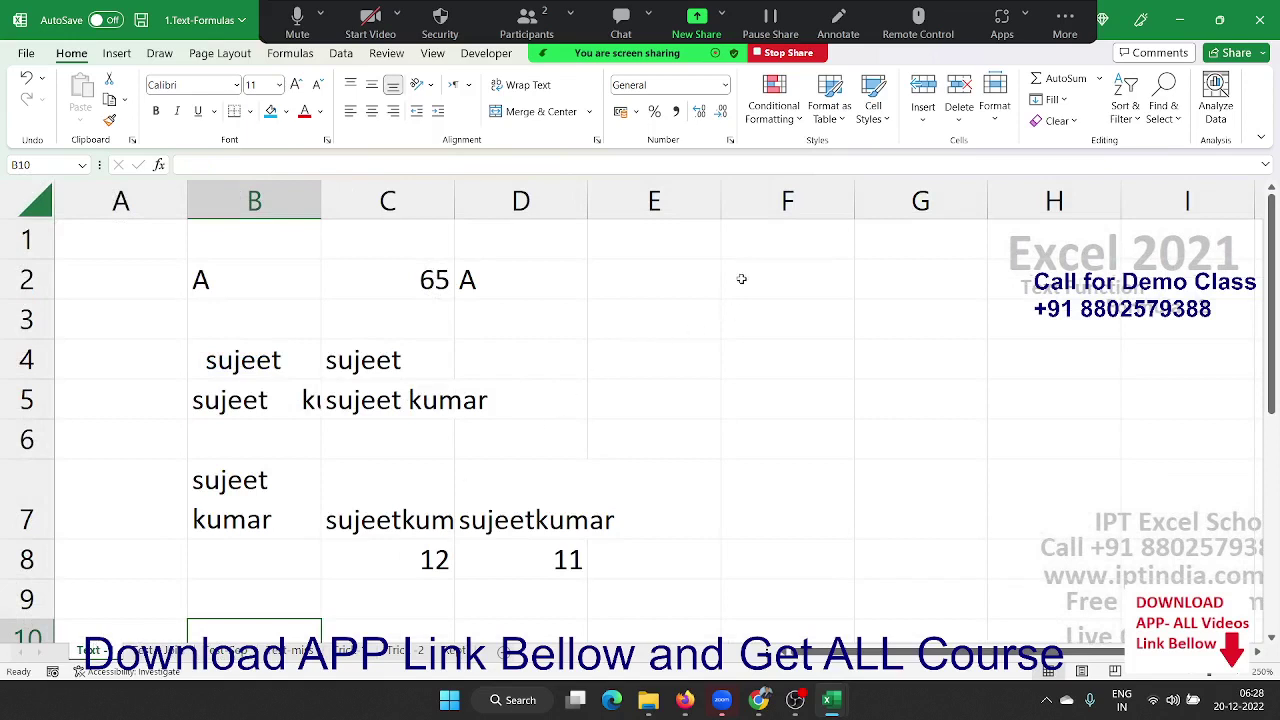
pyautogui.click(693, 243)
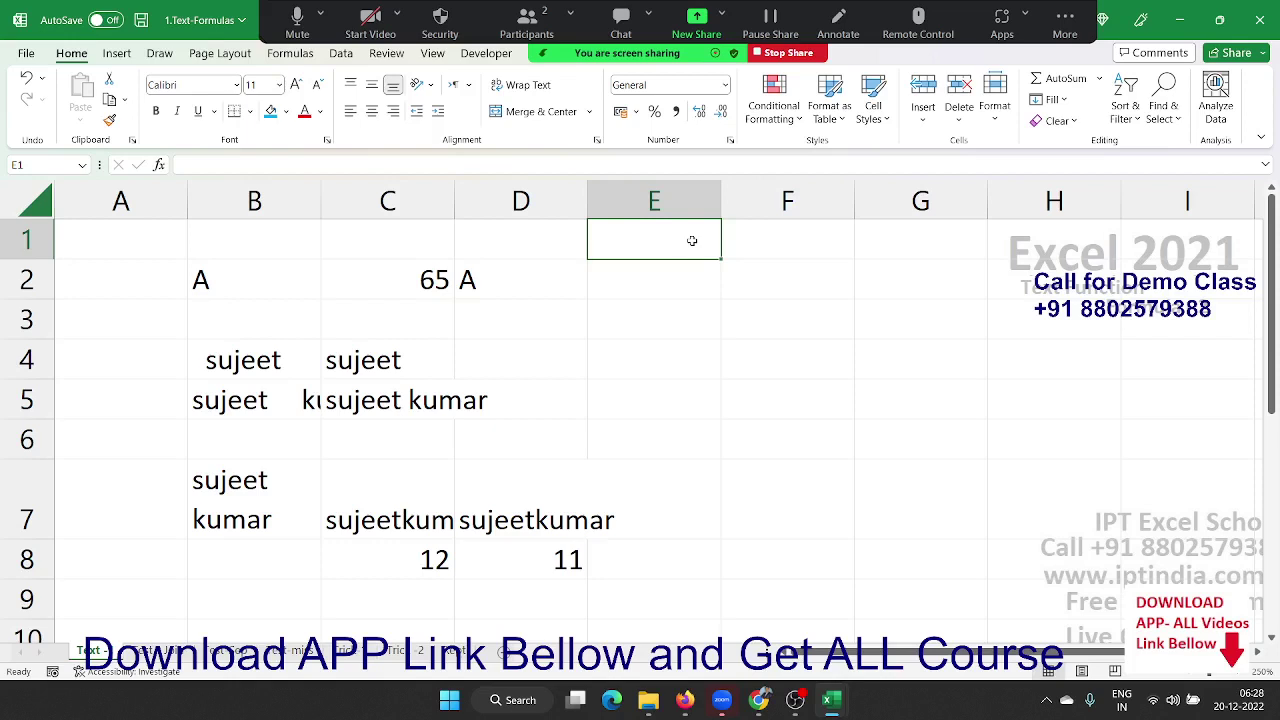
pyautogui.write('123')
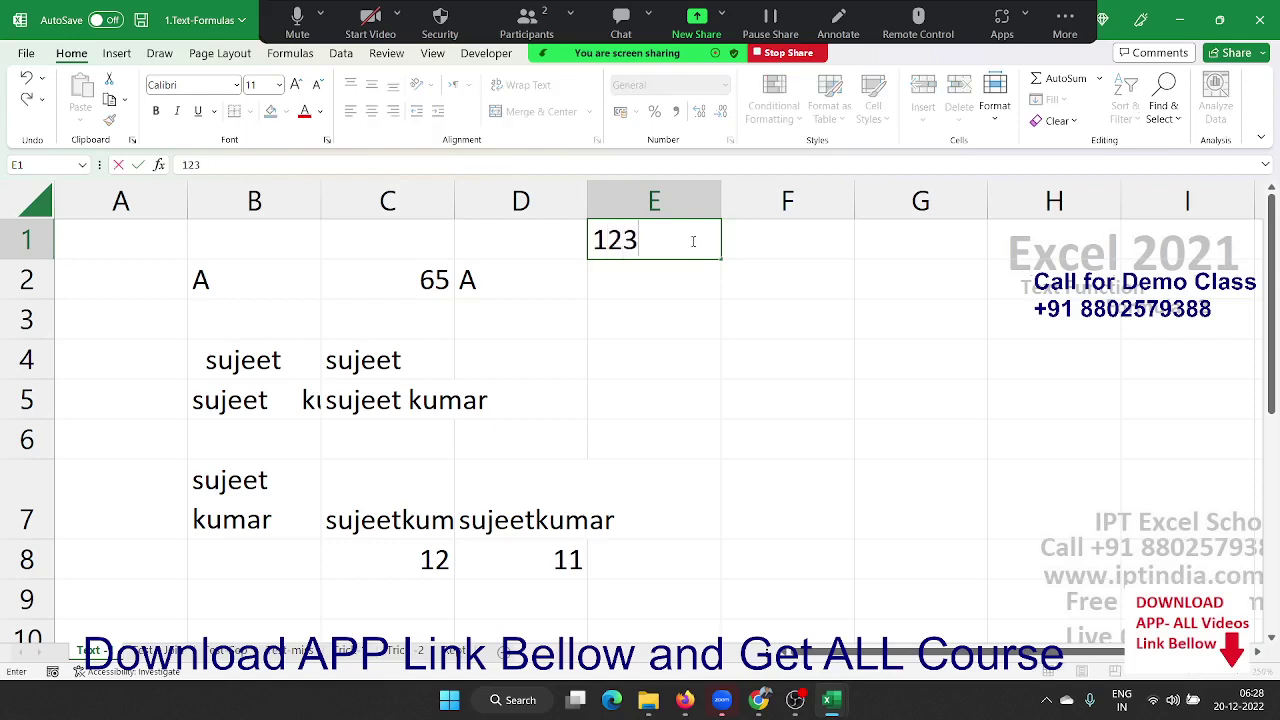
pyautogui.write('.3693')
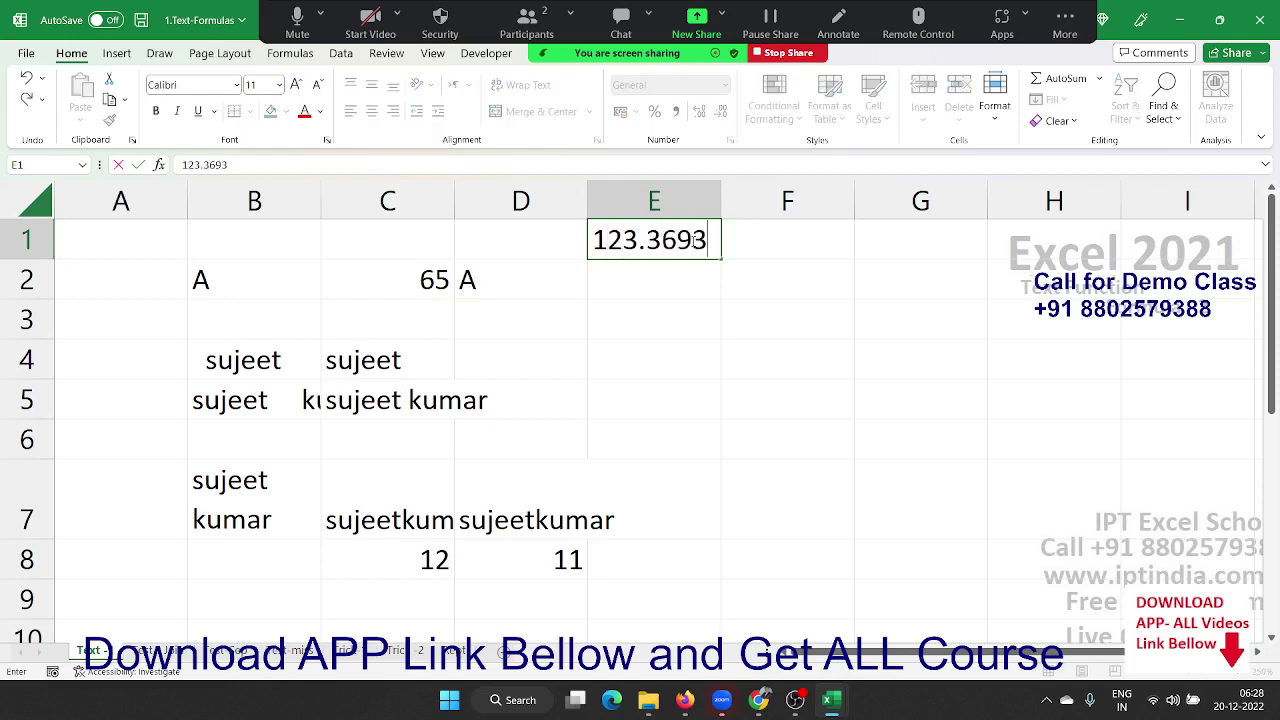
pyautogui.press('BackSpace')
pyautogui.write('.321')
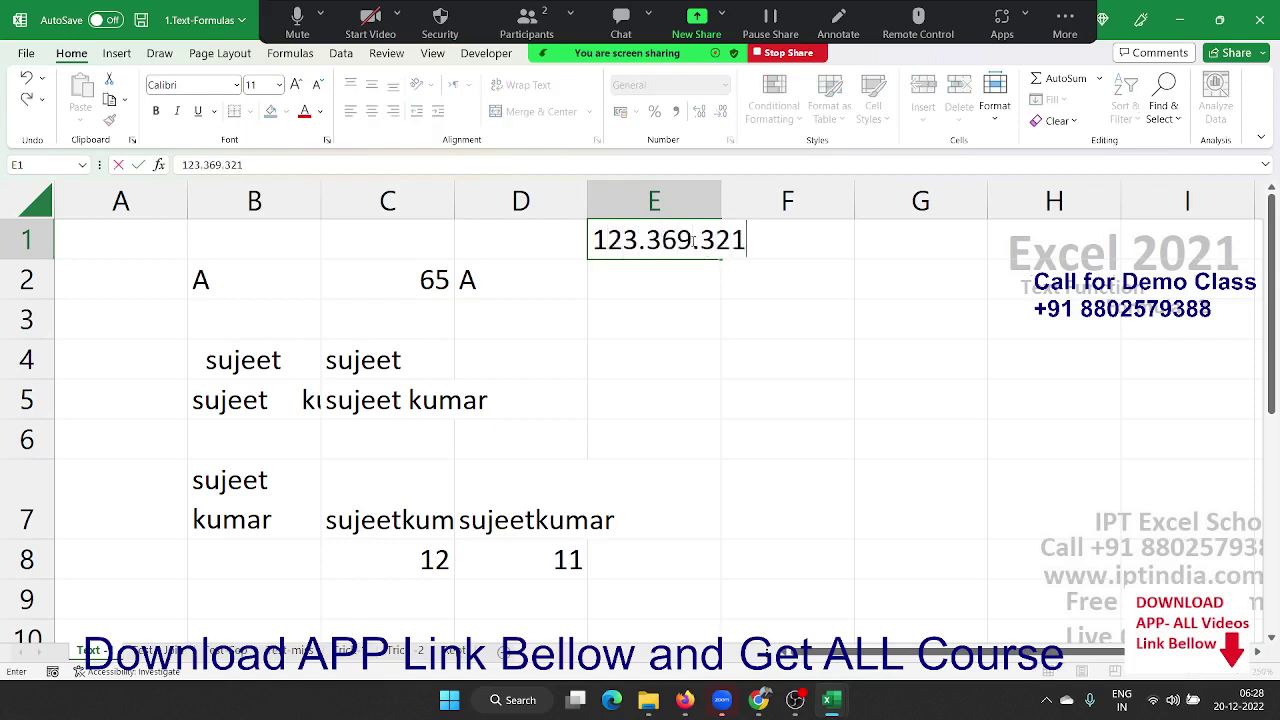
pyautogui.press('Return')
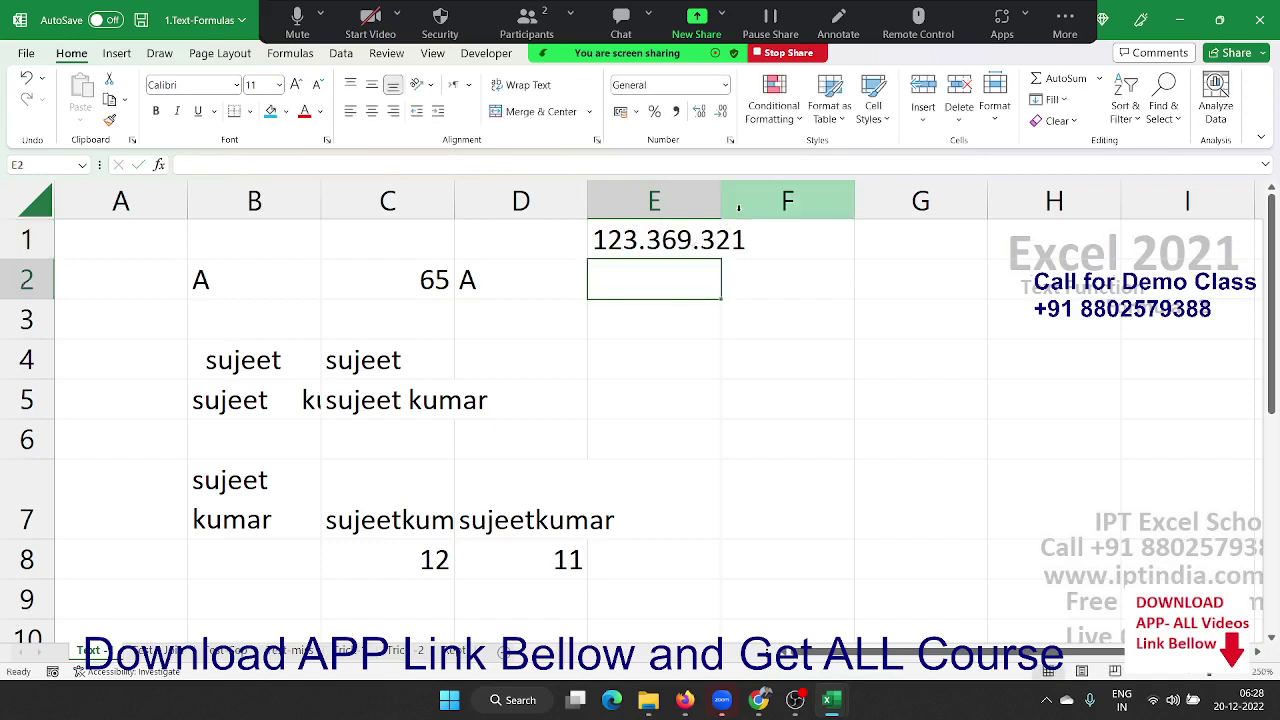
# Autofit column E and enter =SUBSTITUTE(E1,".","-") in E2, giving 123-369-321
pyautogui.doubleClick(721, 200)
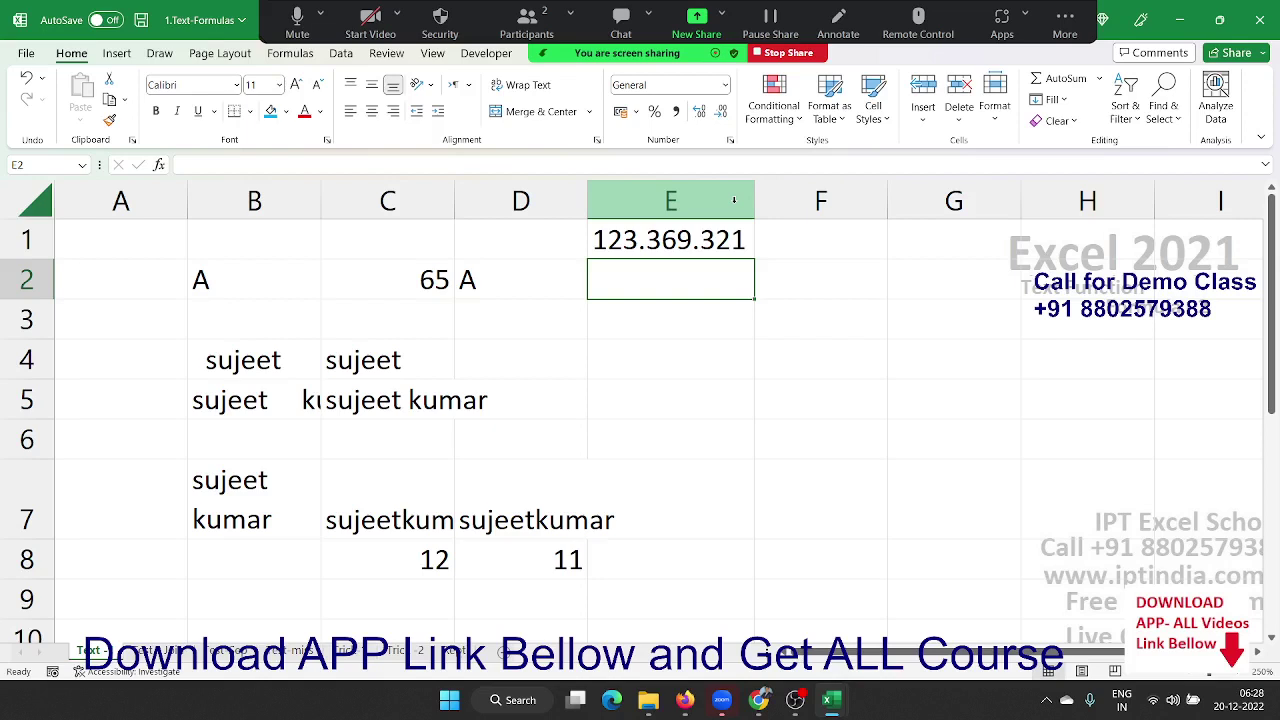
pyautogui.write('=s')
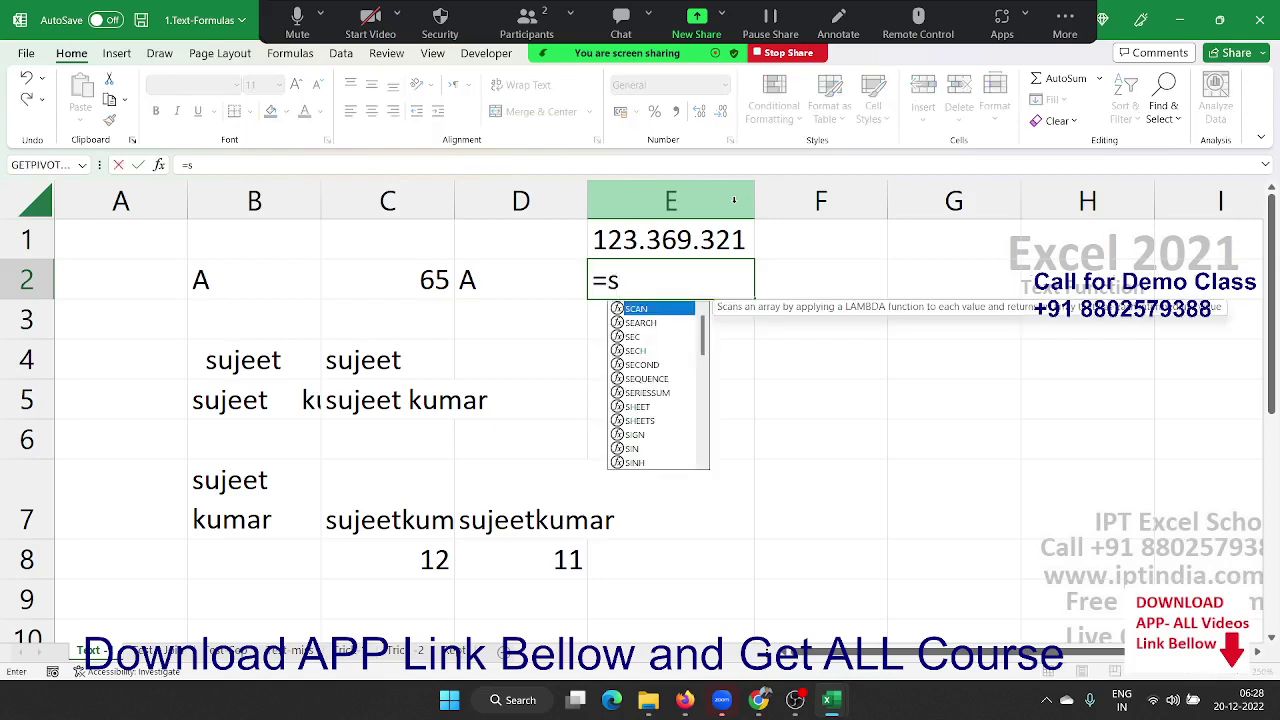
pyautogui.write('um')
pyautogui.press('BackSpace')
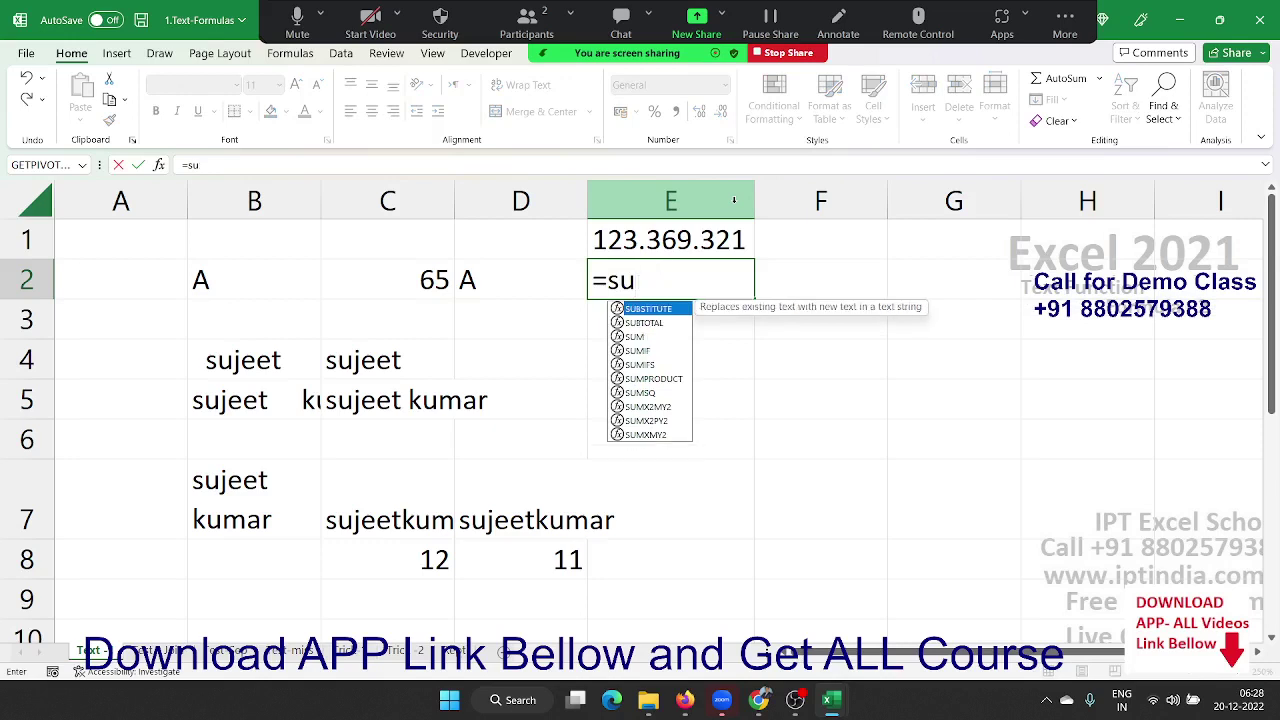
pyautogui.press('Tab')
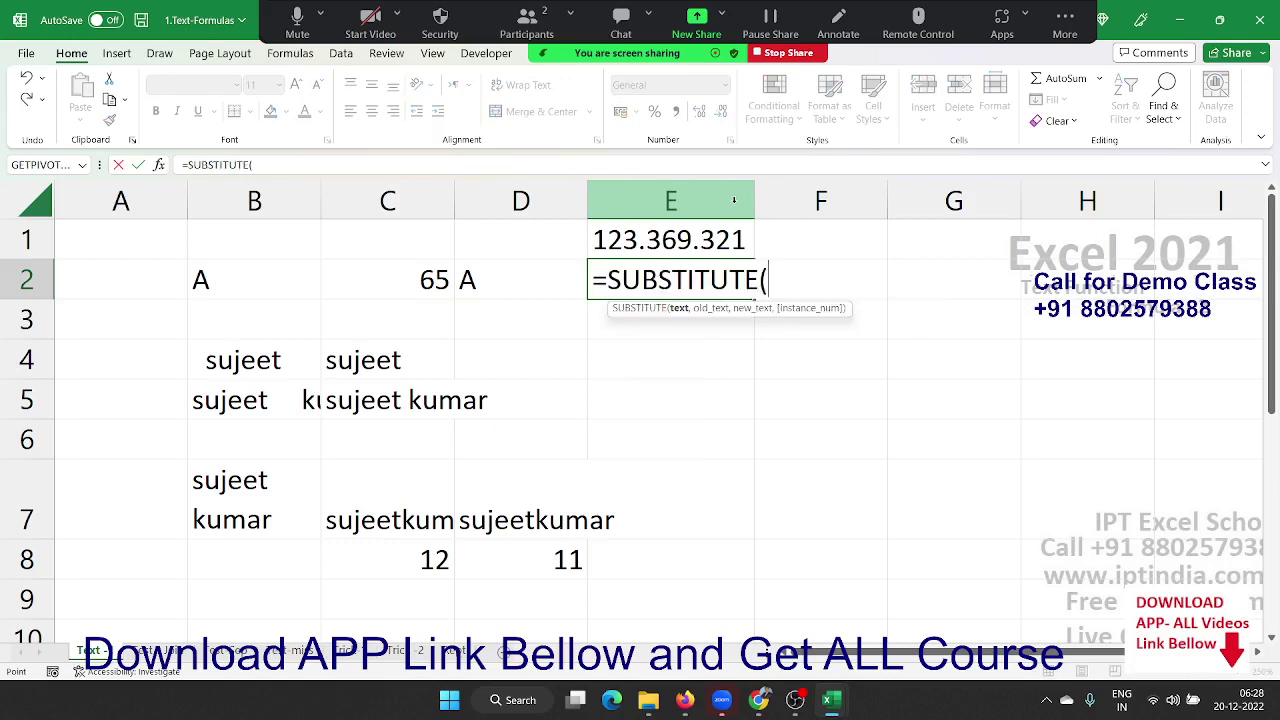
pyautogui.press('Up')
pyautogui.write(',')
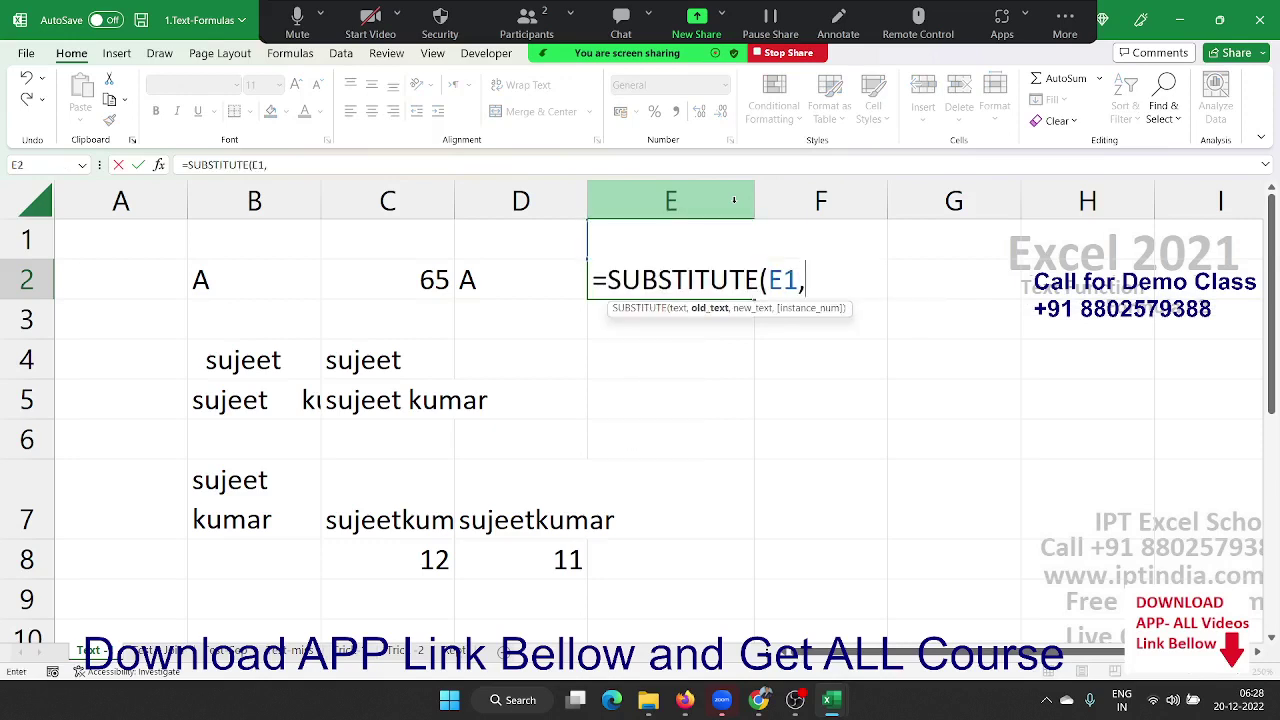
pyautogui.write('".')
pyautogui.write('","')
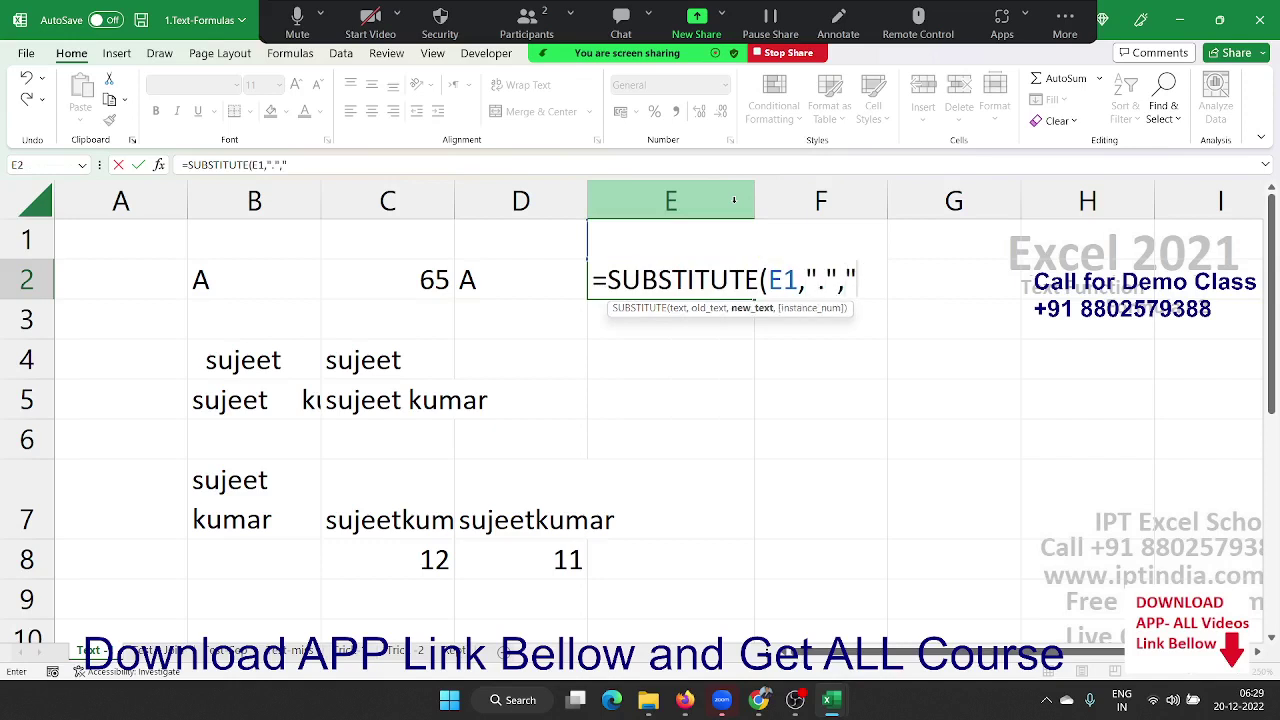
pyautogui.write('-"')
pyautogui.press('Return')
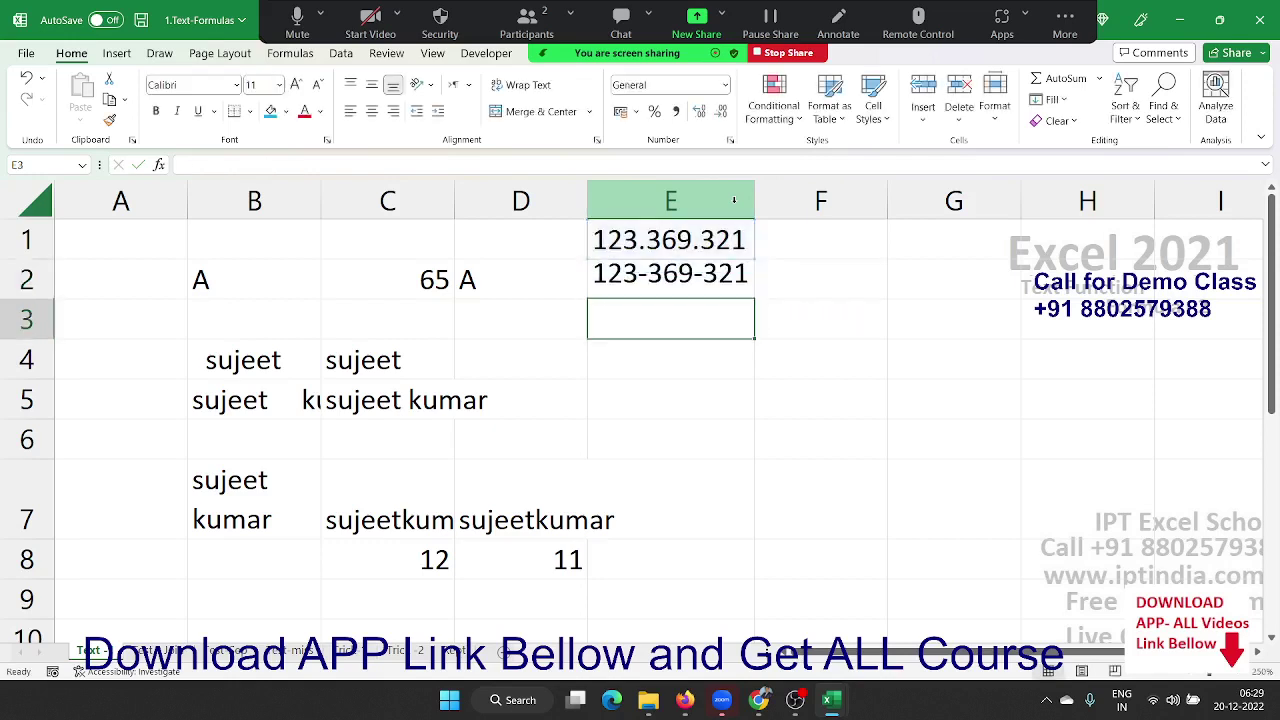
pyautogui.press('Up')
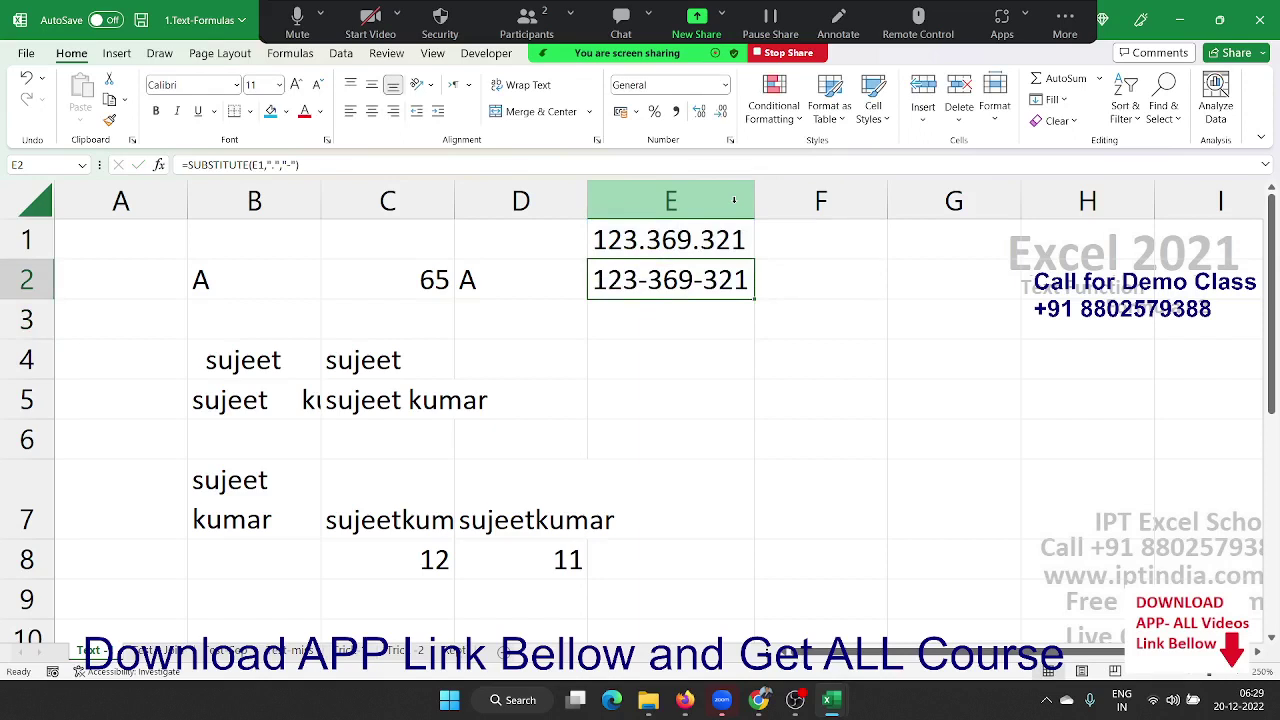
# Enter =REPLACE(E2,4,1,"/") in E3, turning 123-369-321 into 123/369-321, and display the formula
pyautogui.press('Down')
pyautogui.write('=re')
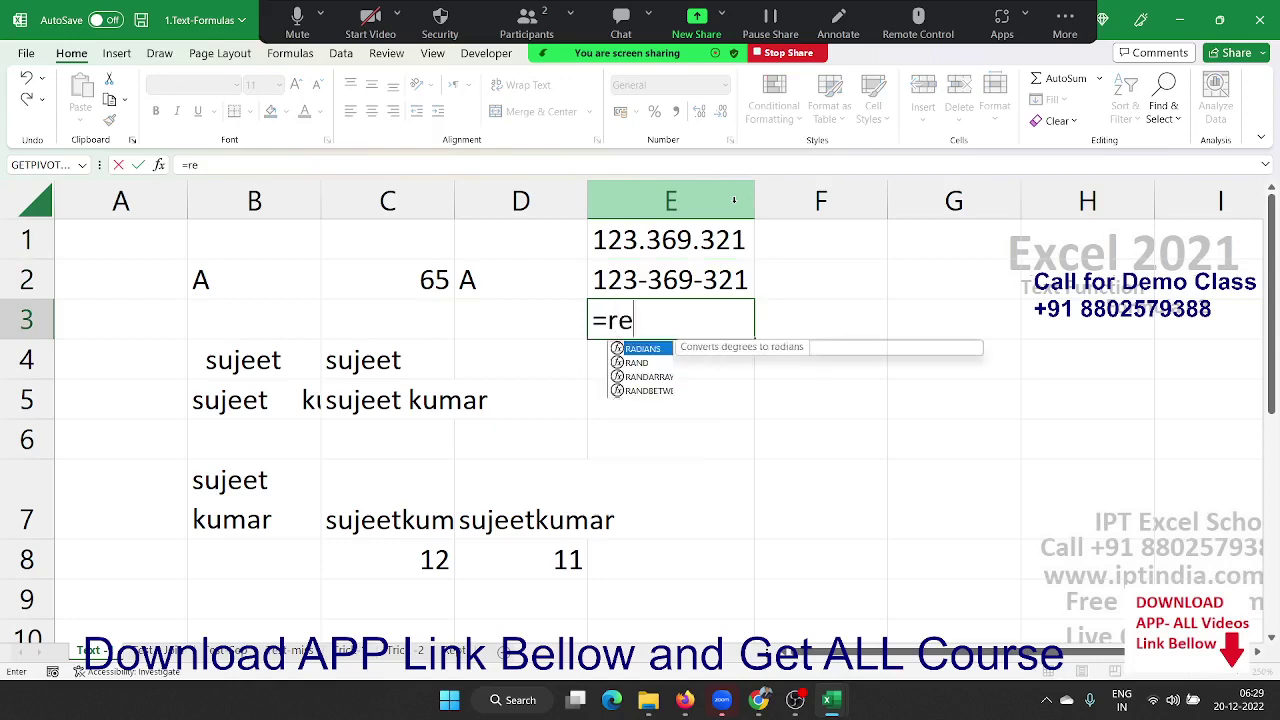
pyautogui.write('p')
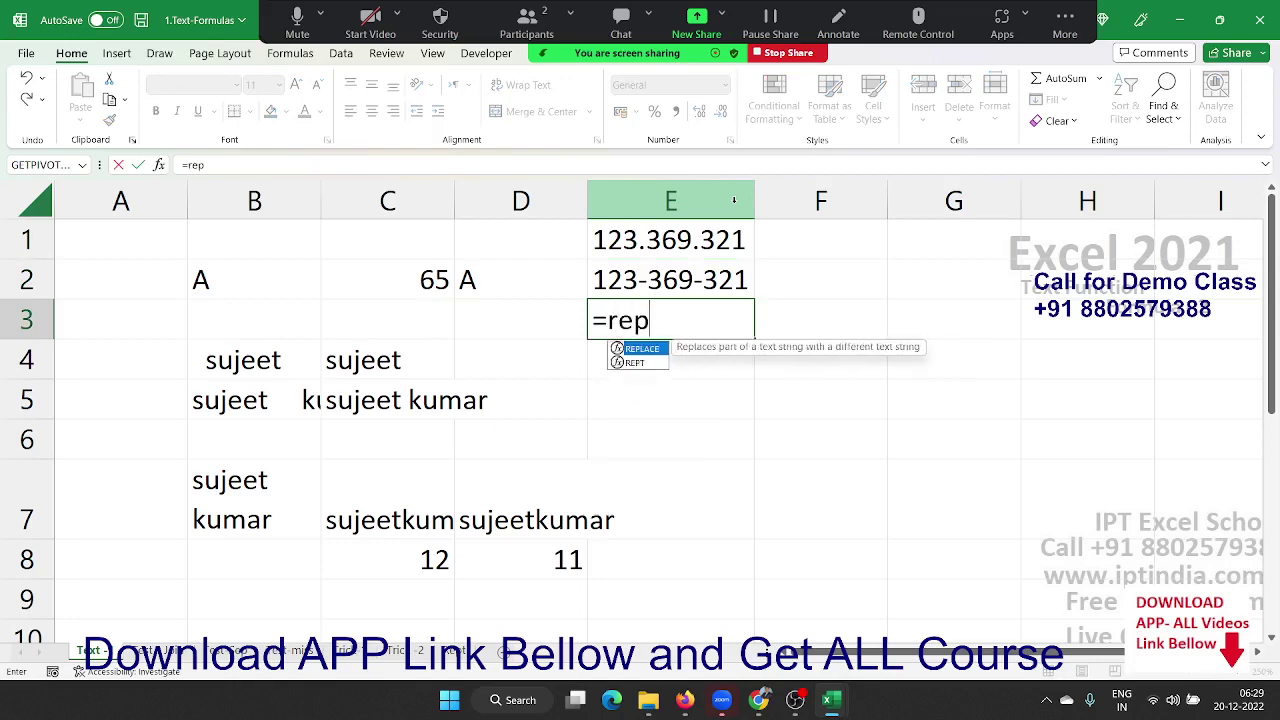
pyautogui.press('Tab')
pyautogui.press('Up')
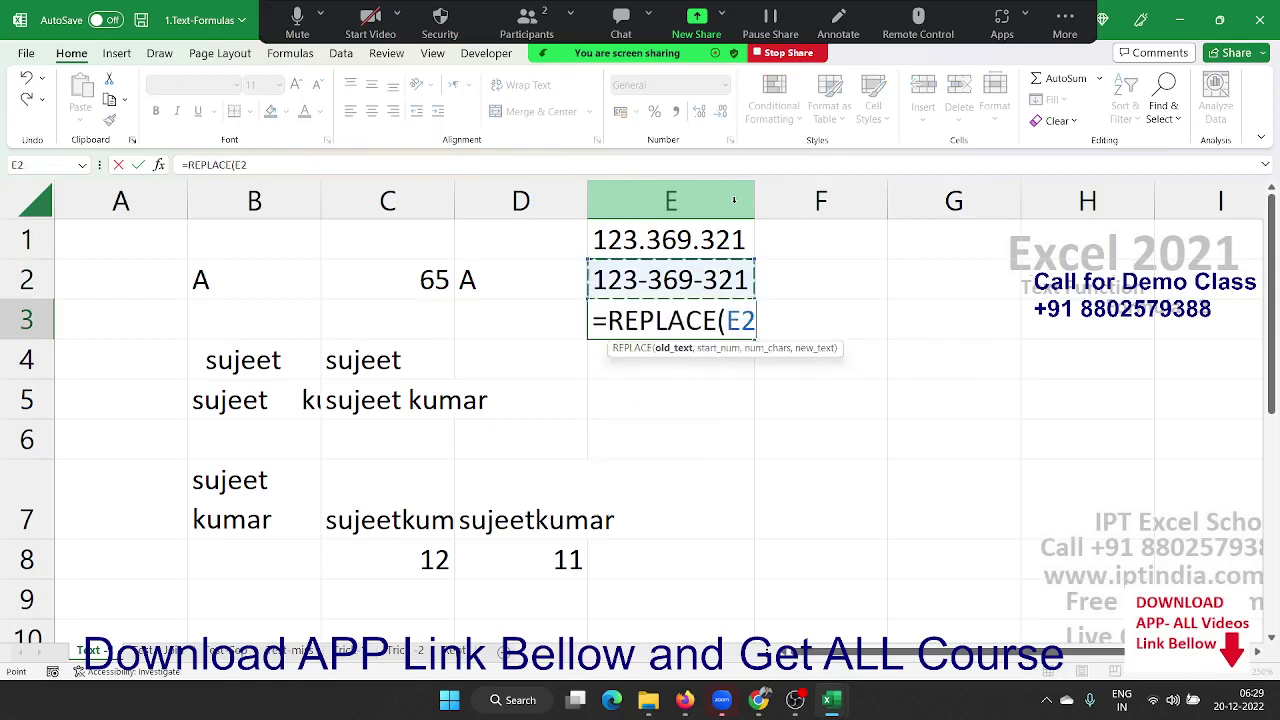
pyautogui.write(',')
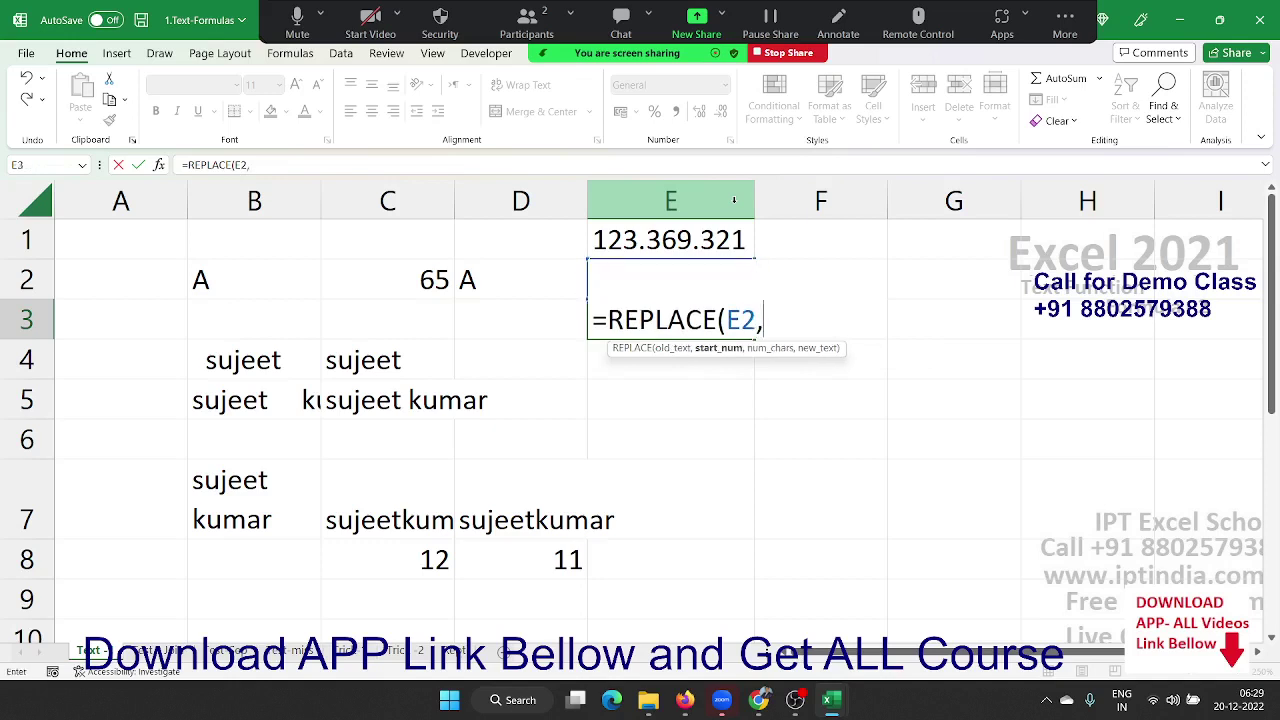
pyautogui.write('"')
pyautogui.write('.')
pyautogui.press('BackSpace')
pyautogui.press('BackSpace')
pyautogui.write('4,1,')
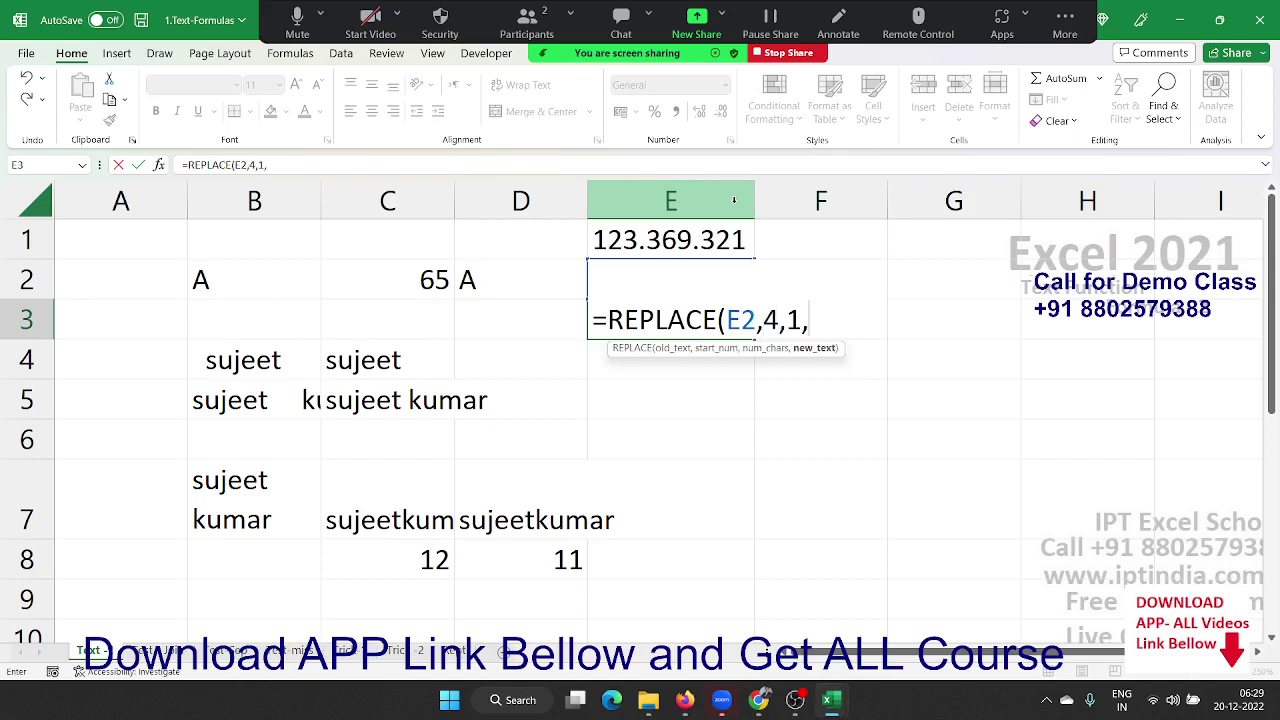
pyautogui.write('"/')
pyautogui.write('"')
pyautogui.press('Return')
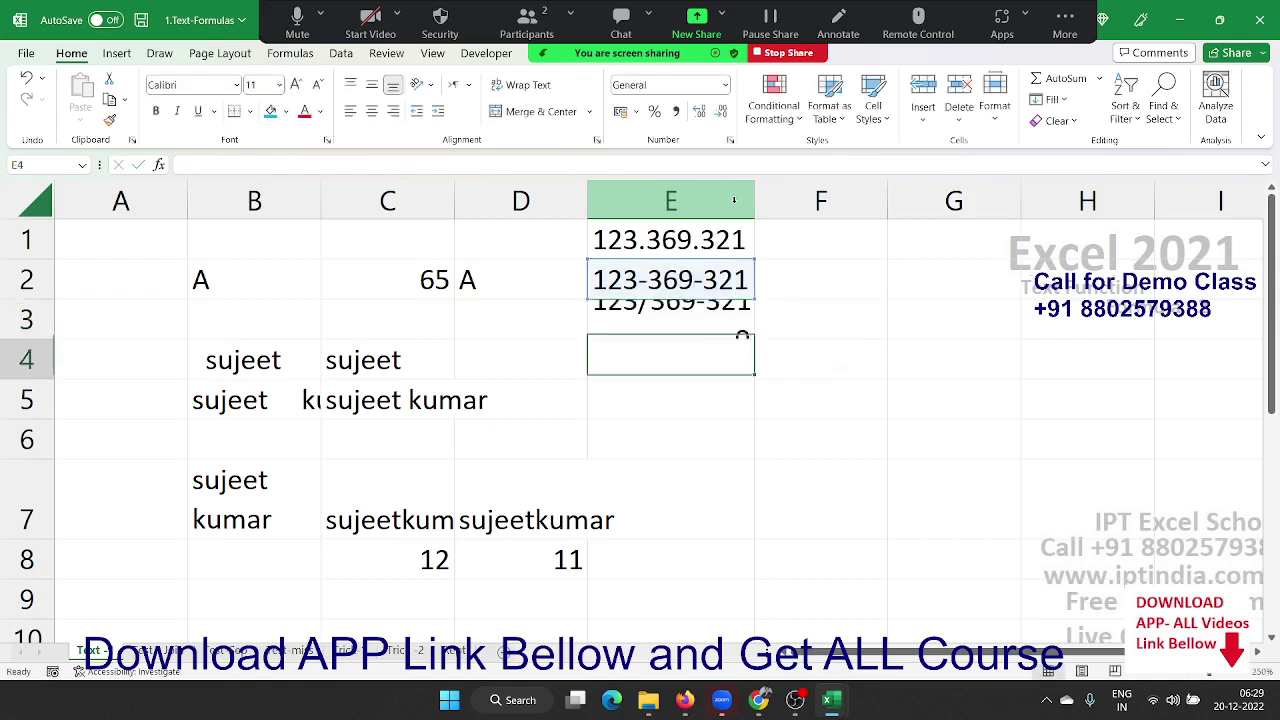
pyautogui.press('Up')
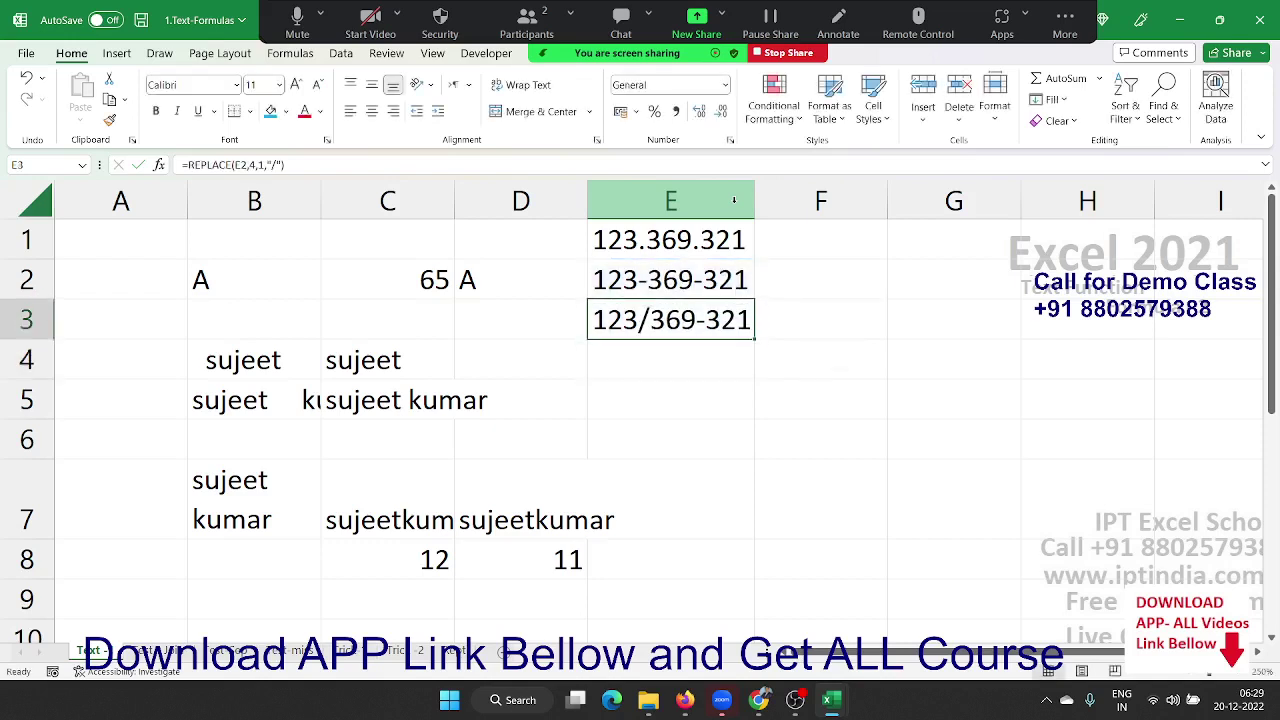
pyautogui.press('F2')
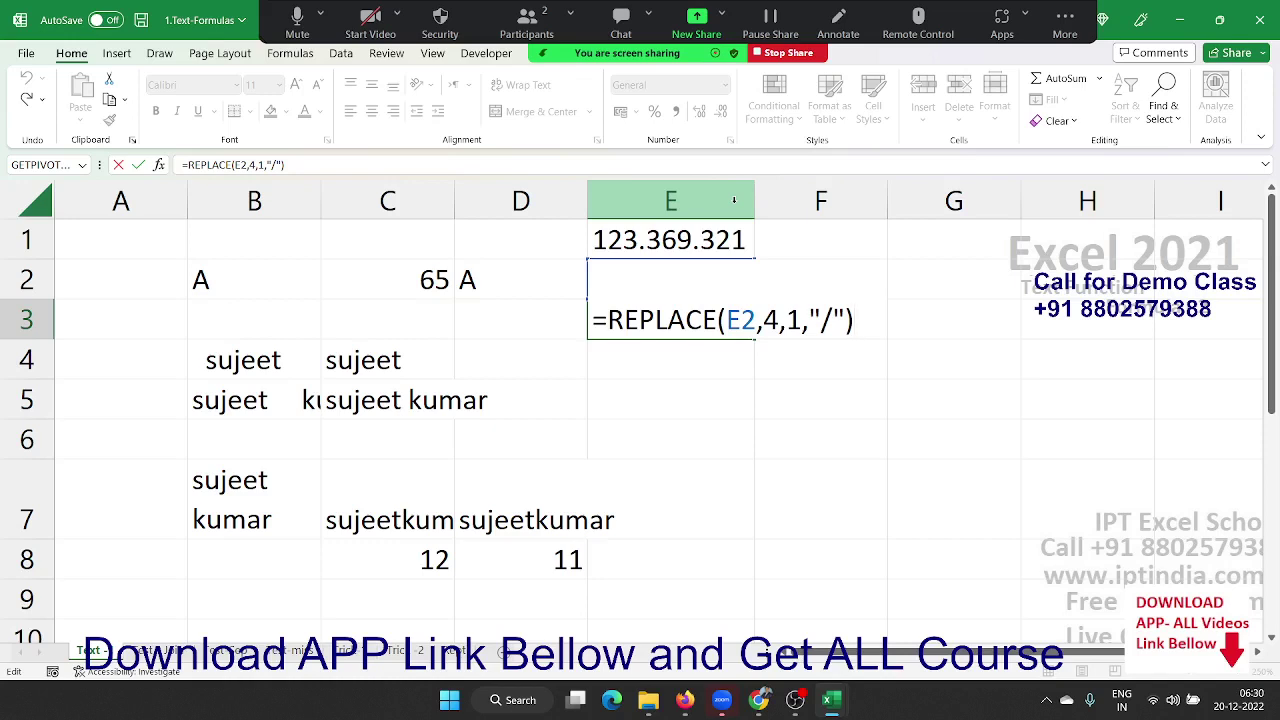
pyautogui.press('Return')
pyautogui.press('Up')
pyautogui.press('Up')
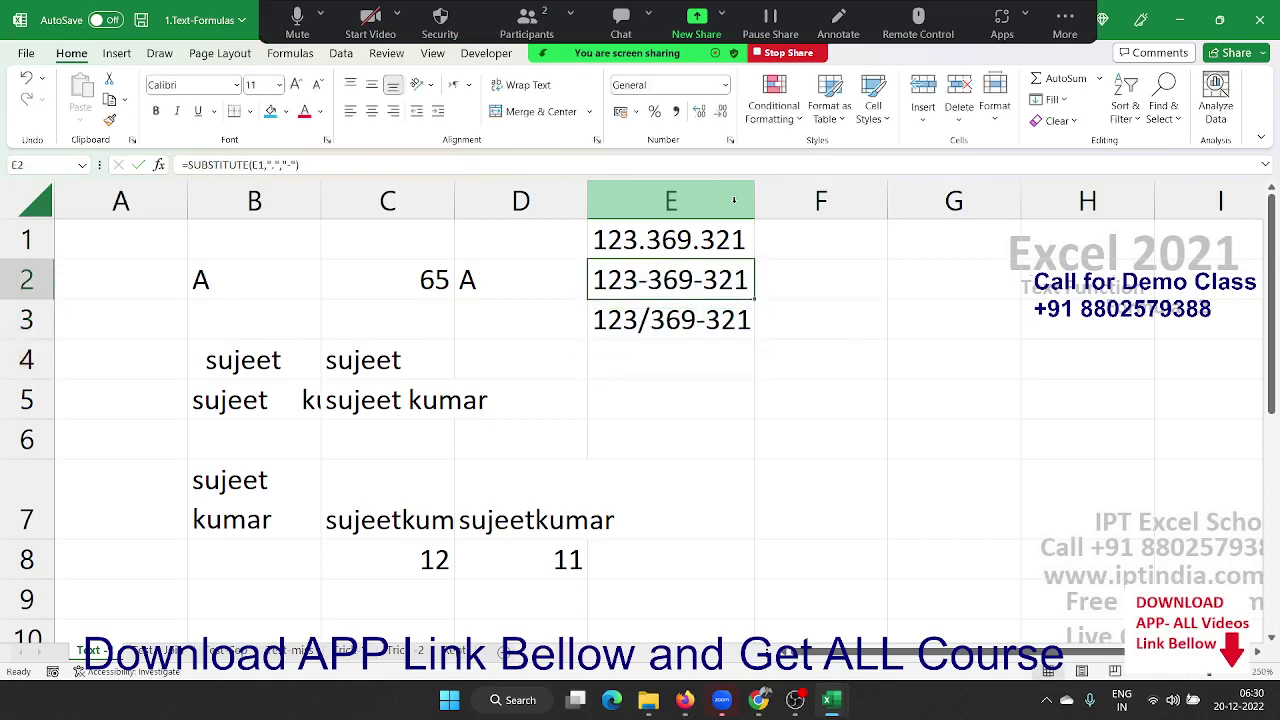
pyautogui.press('F2')
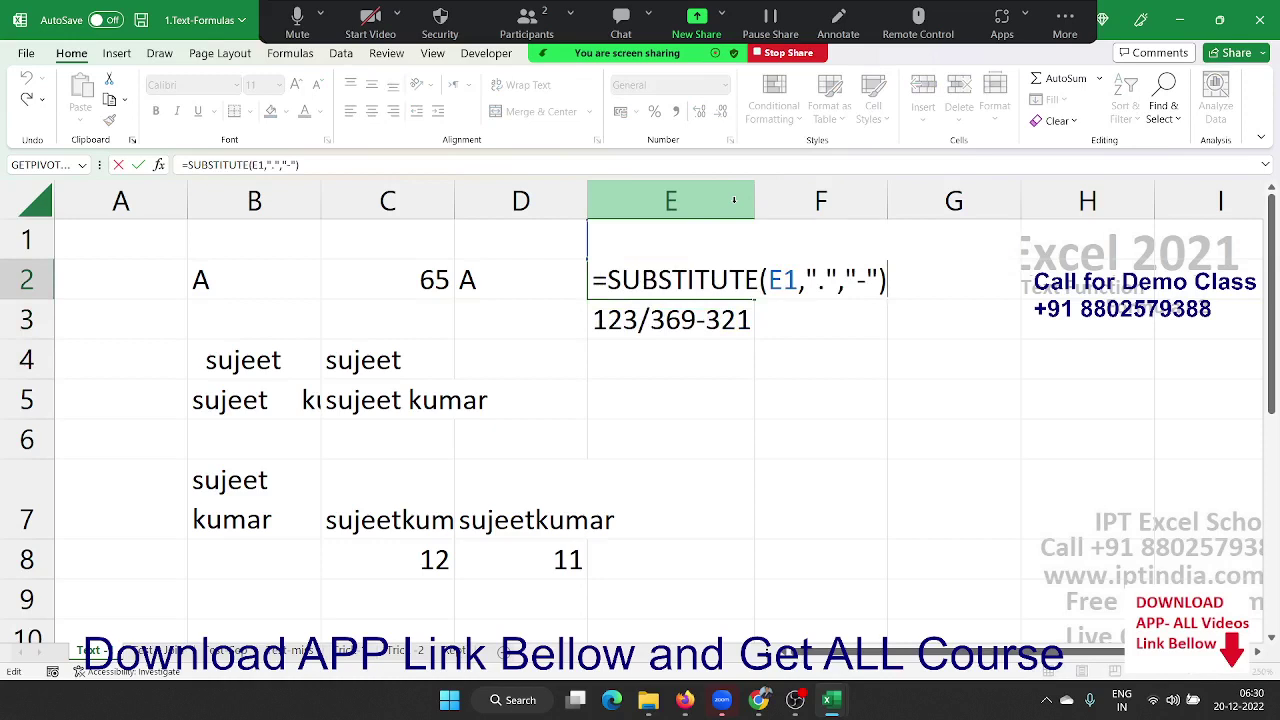
pyautogui.press('Return')
pyautogui.press('Down')
pyautogui.press('Down')
pyautogui.press('Down')
pyautogui.press('Down')
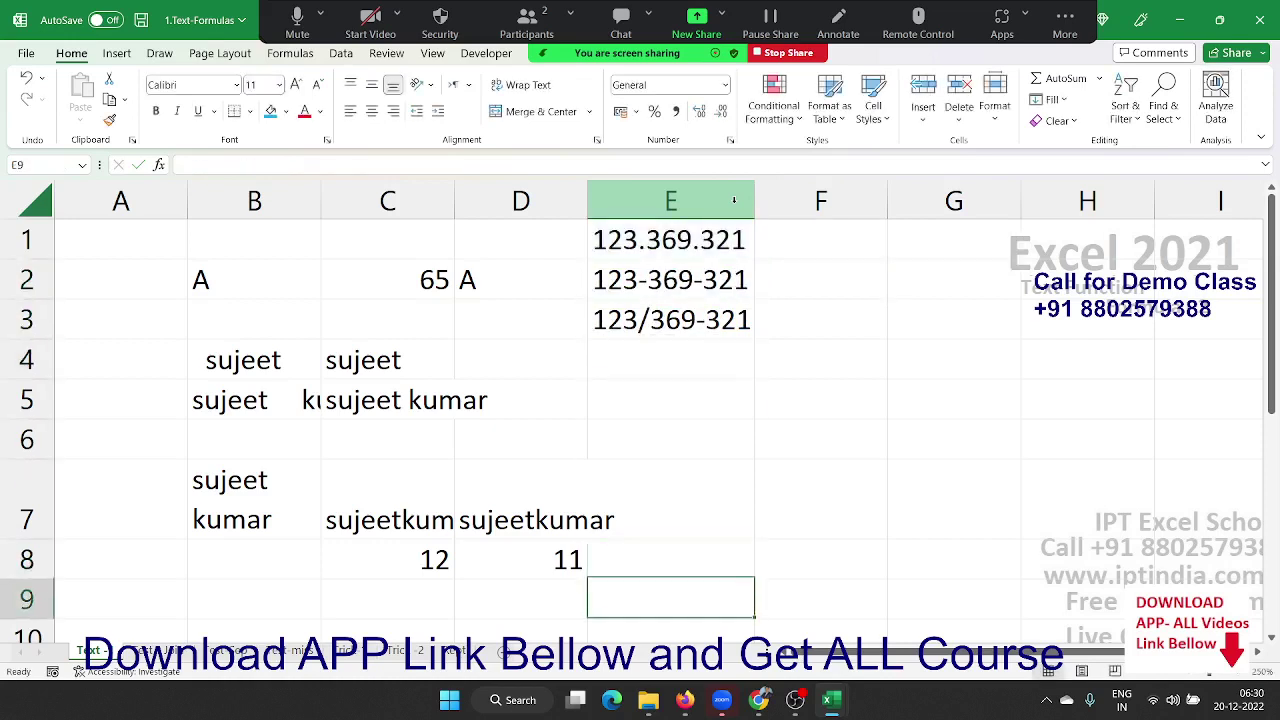
pyautogui.press('Down')
pyautogui.press('Left')
pyautogui.press('Left')
pyautogui.press('Left')
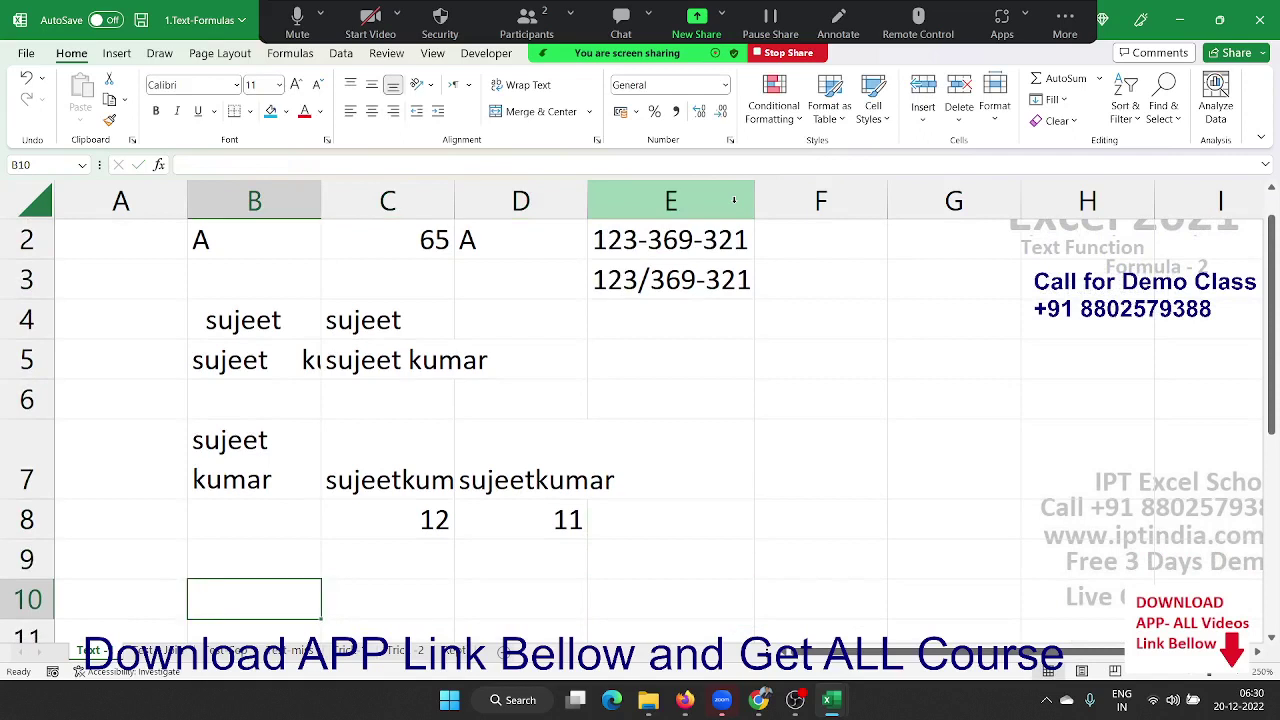
pyautogui.press('Up')
pyautogui.write('Sujee')
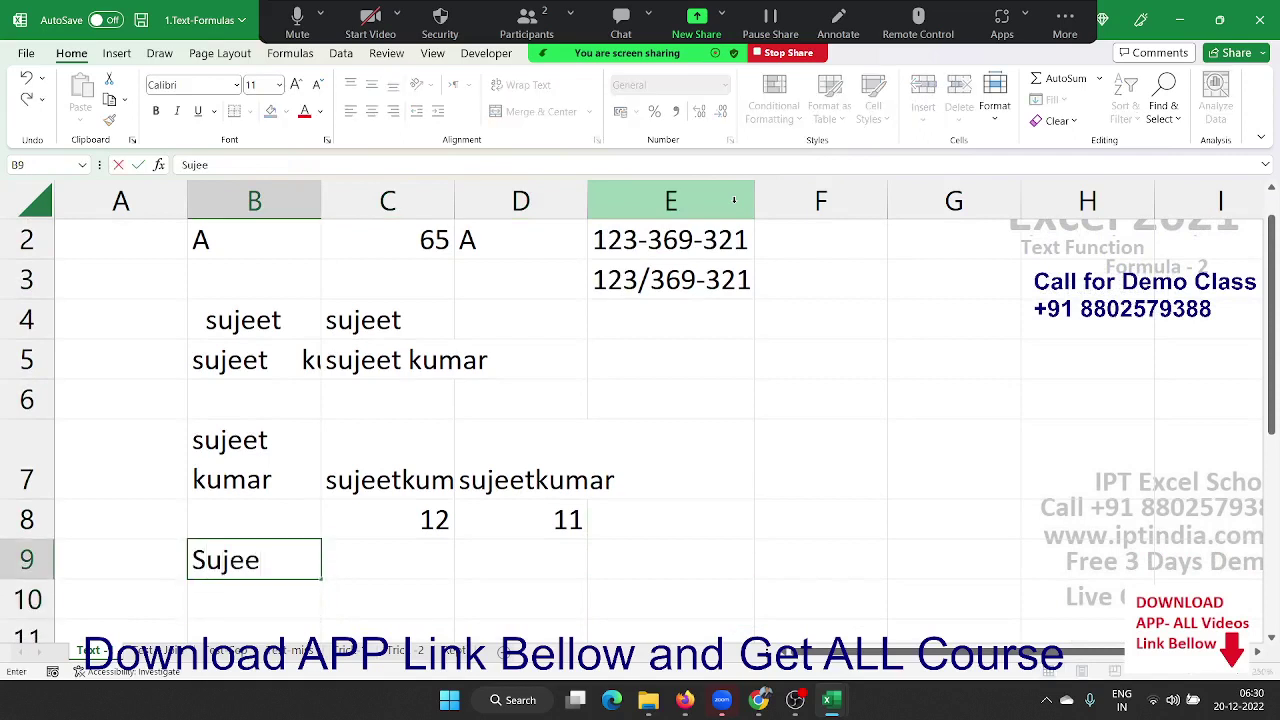
pyautogui.write('t')
pyautogui.press('Escape')
pyautogui.press('Up')
pyautogui.press('Up')
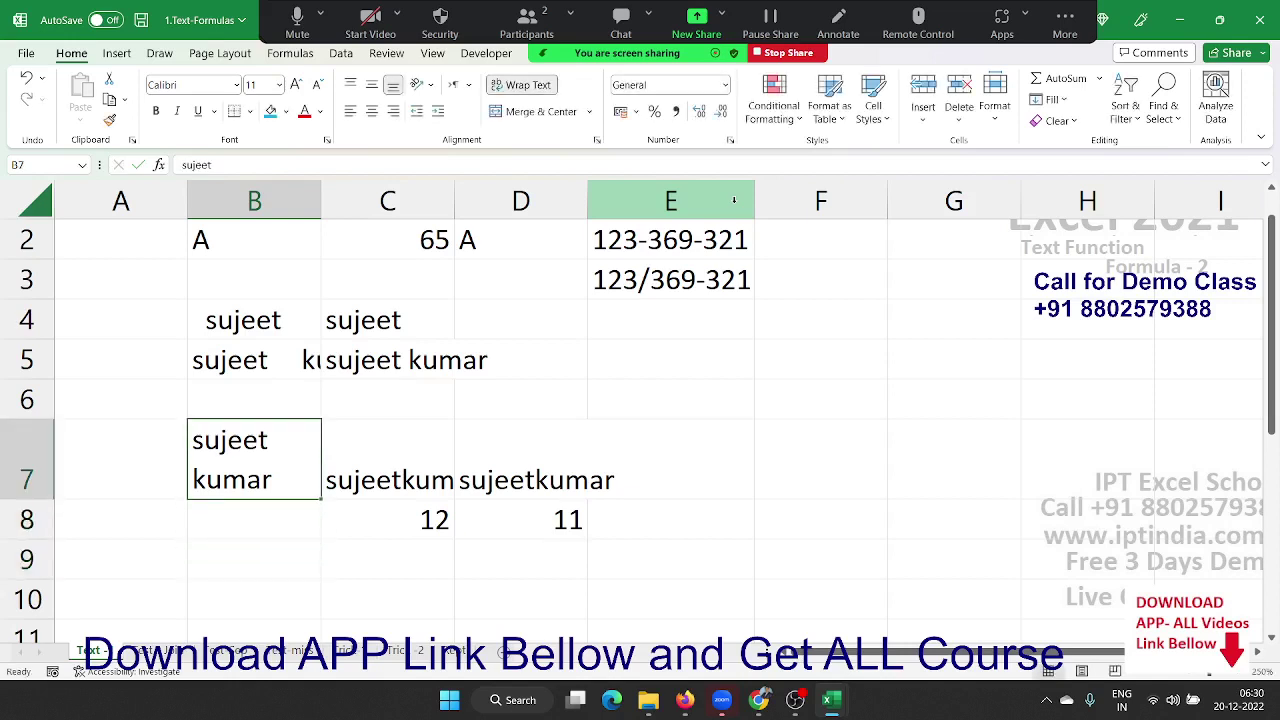
pyautogui.press('Down')
pyautogui.press('Down')
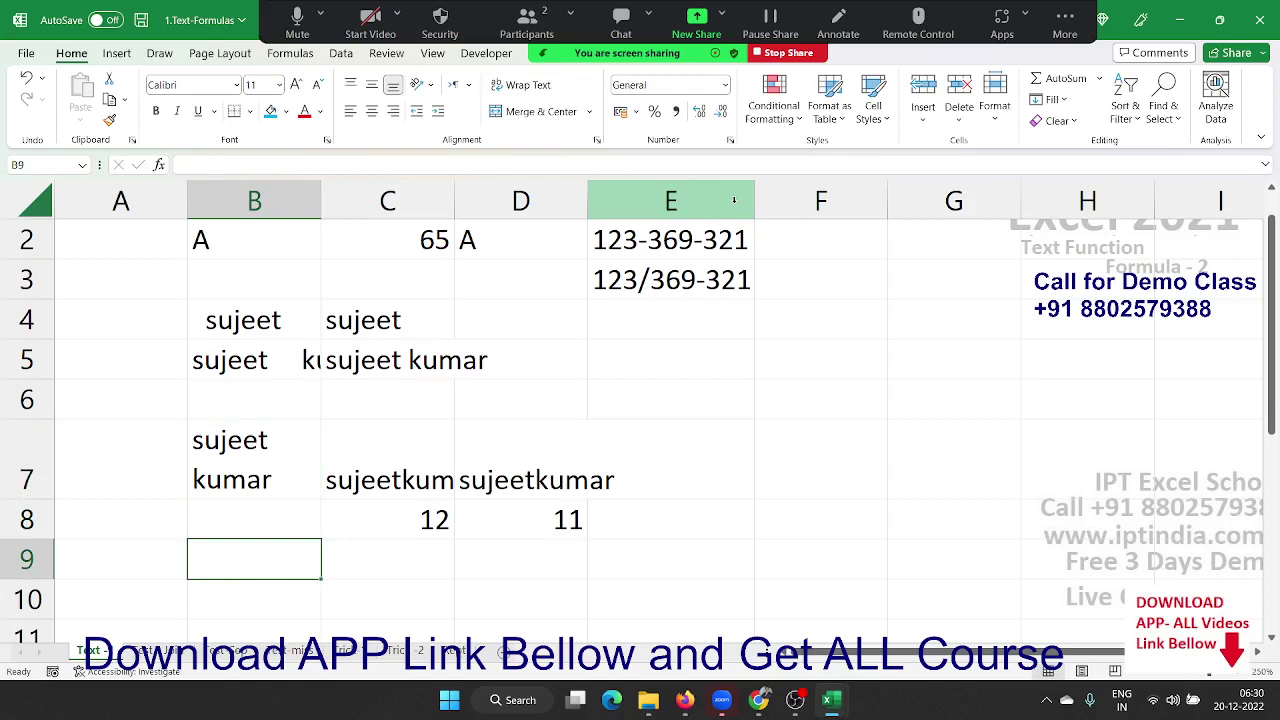
pyautogui.write('=su')
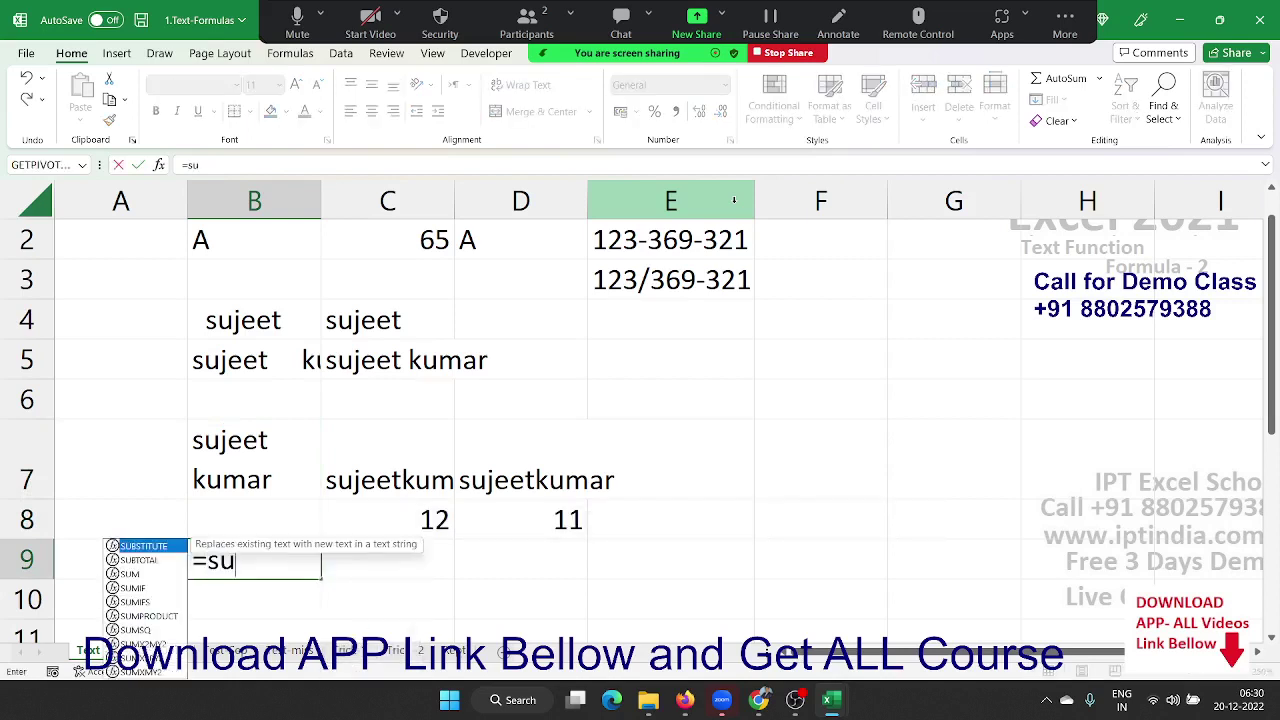
pyautogui.write('b')
pyautogui.press('Tab')
pyautogui.press('Up')
pyautogui.press('Up')
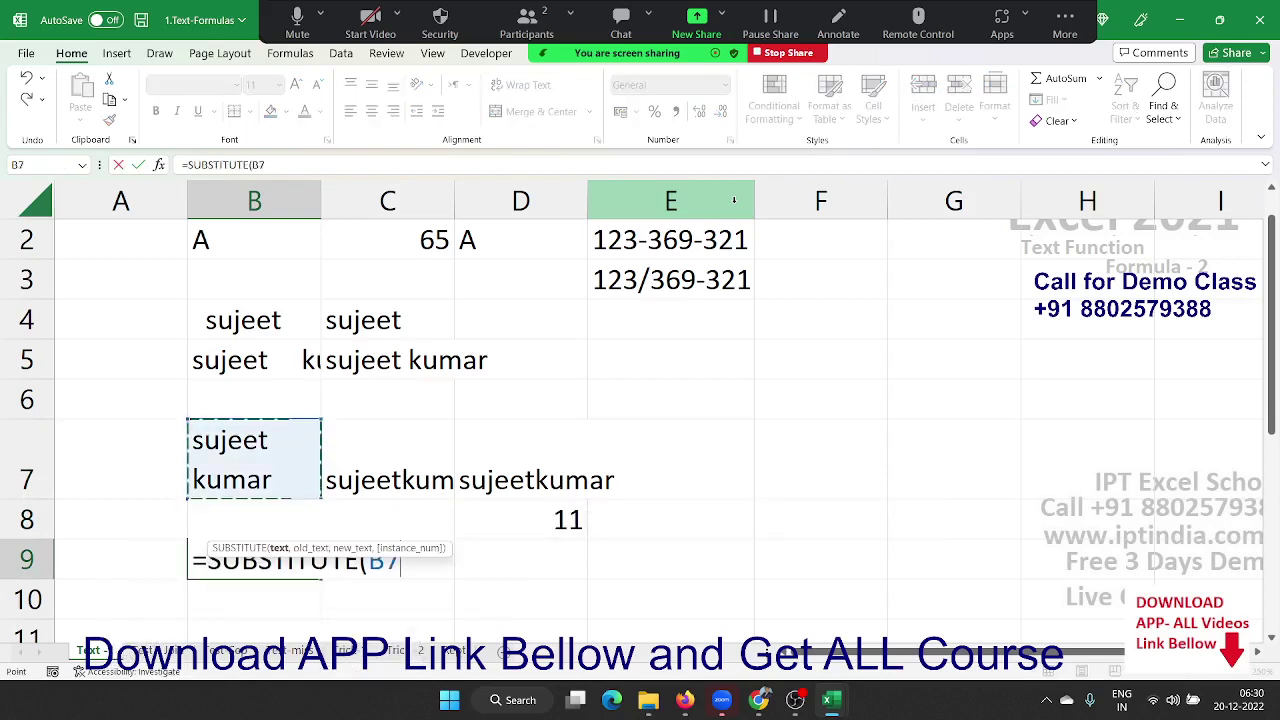
pyautogui.write(',')
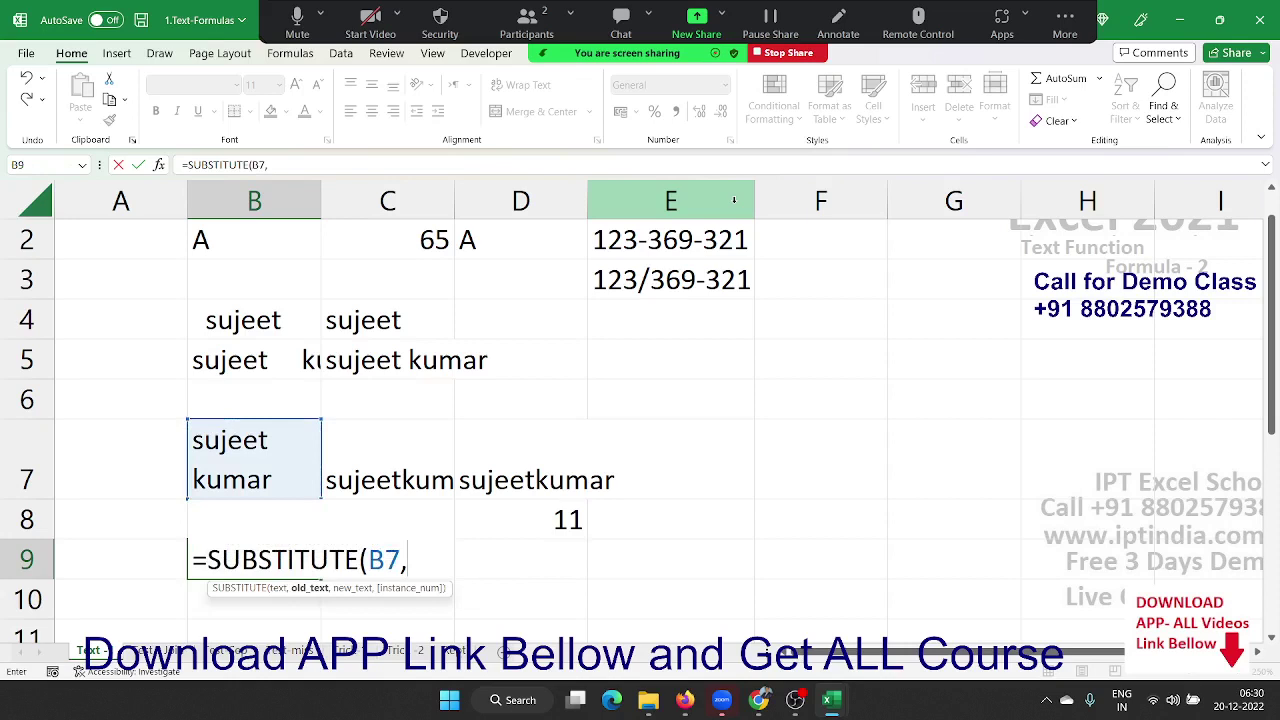
pyautogui.write('"')
pyautogui.hotkey('alt', 'Return')
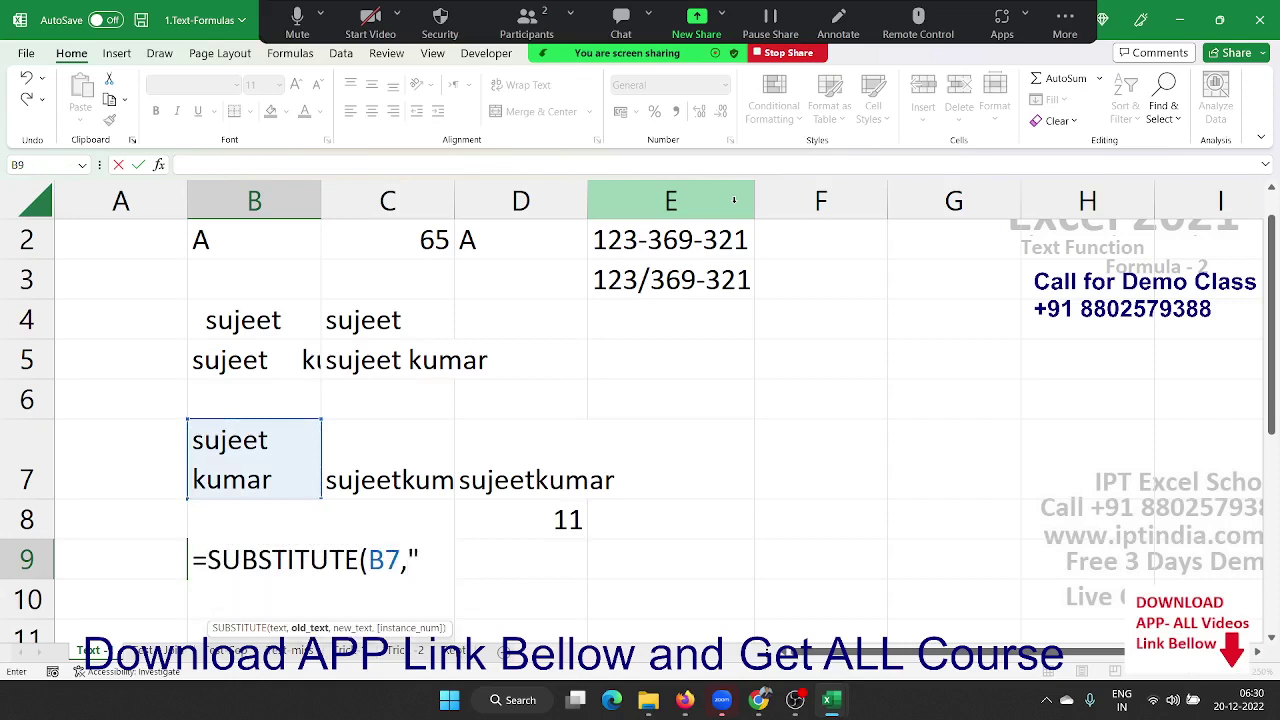
pyautogui.press('Escape')
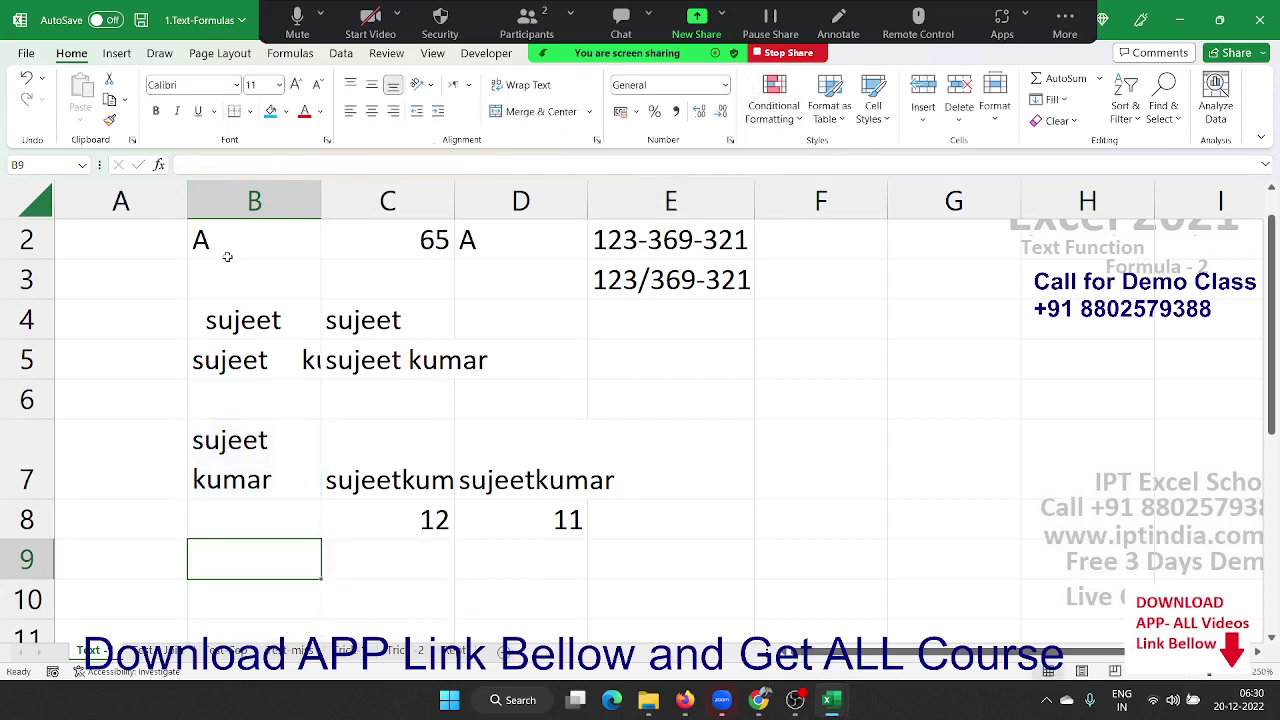
pyautogui.moveTo(229, 255); pyautogui.dragTo(467, 244)
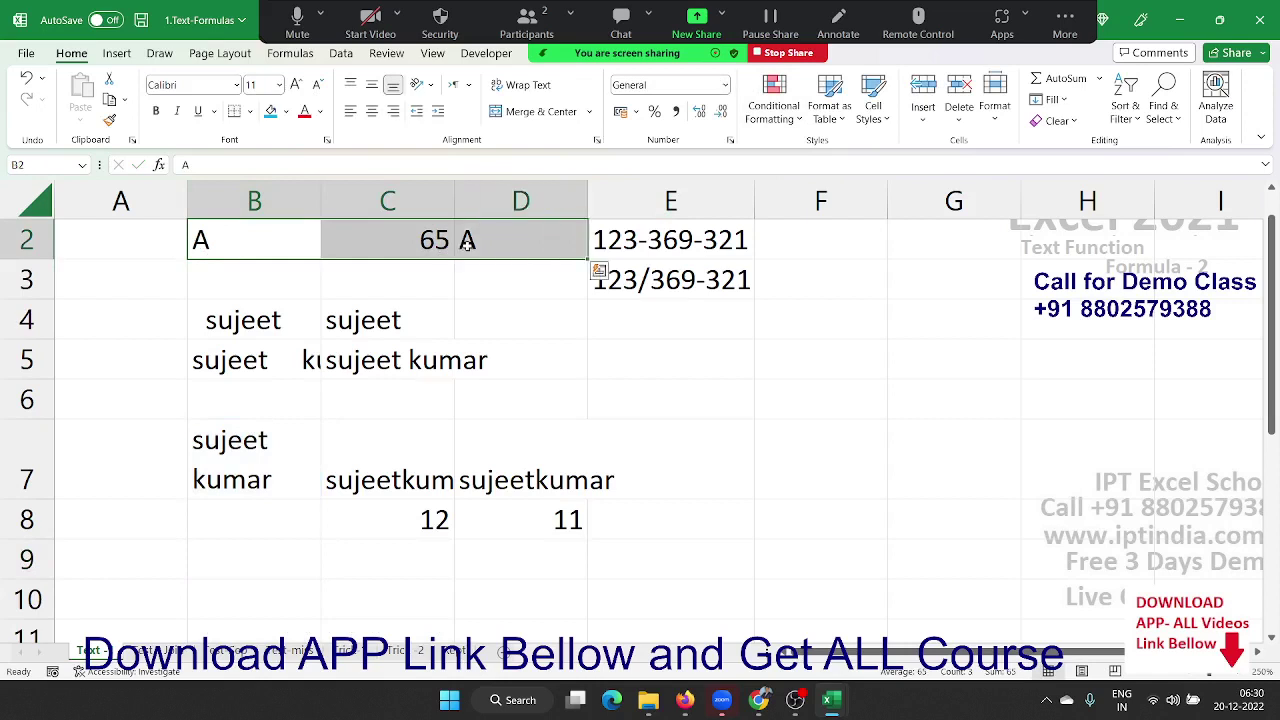
# Put only a line break into cell A9
pyautogui.click(142, 568)
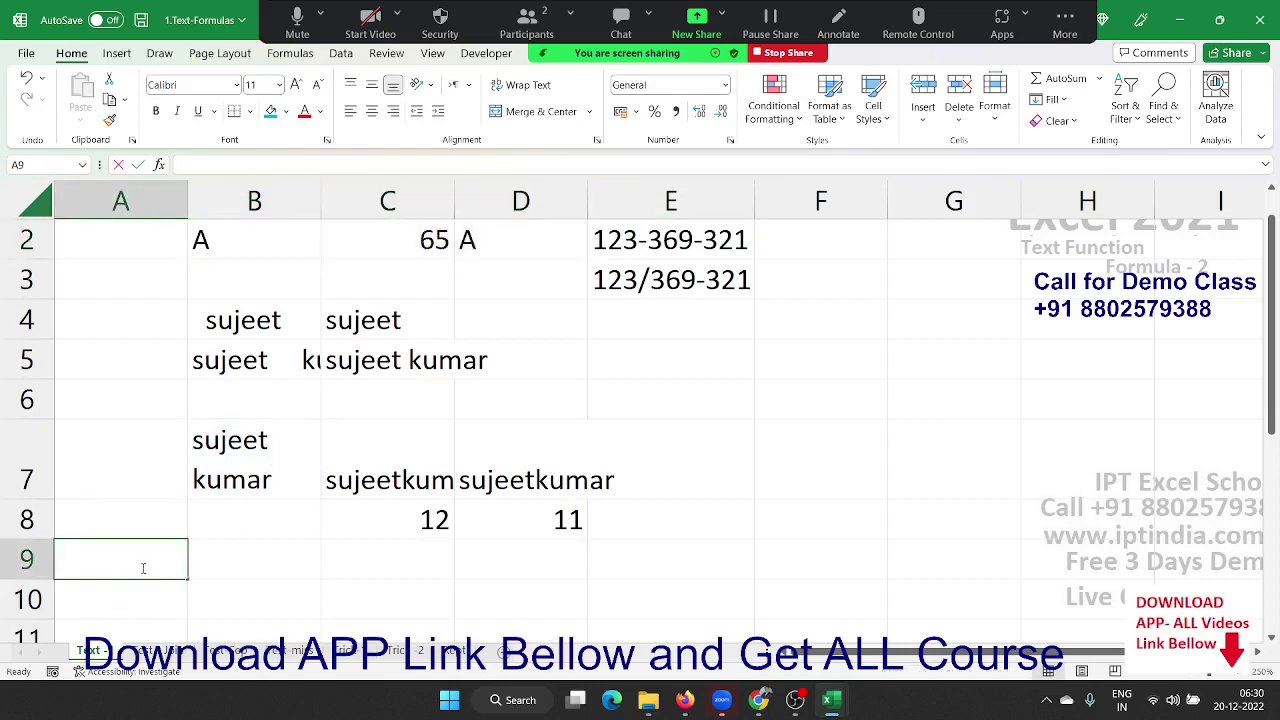
pyautogui.doubleClick(143, 568)
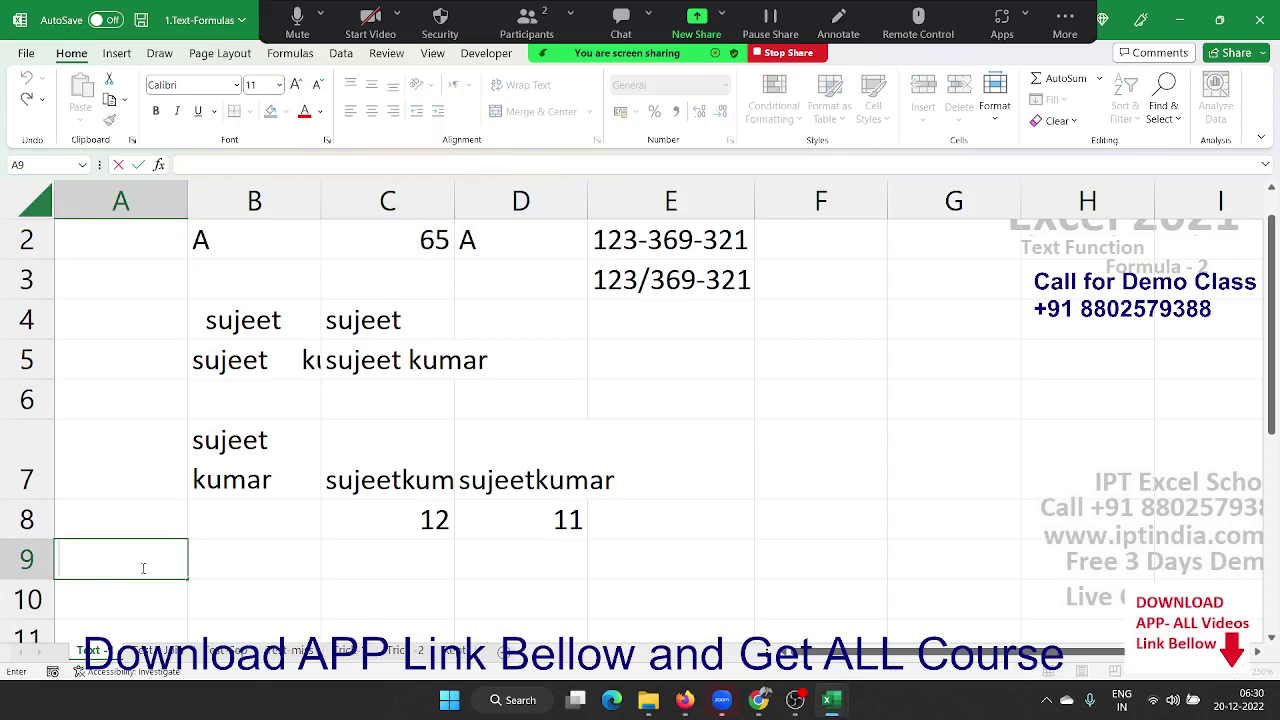
pyautogui.hotkey('alt', 'Return')
pyautogui.press('Return')
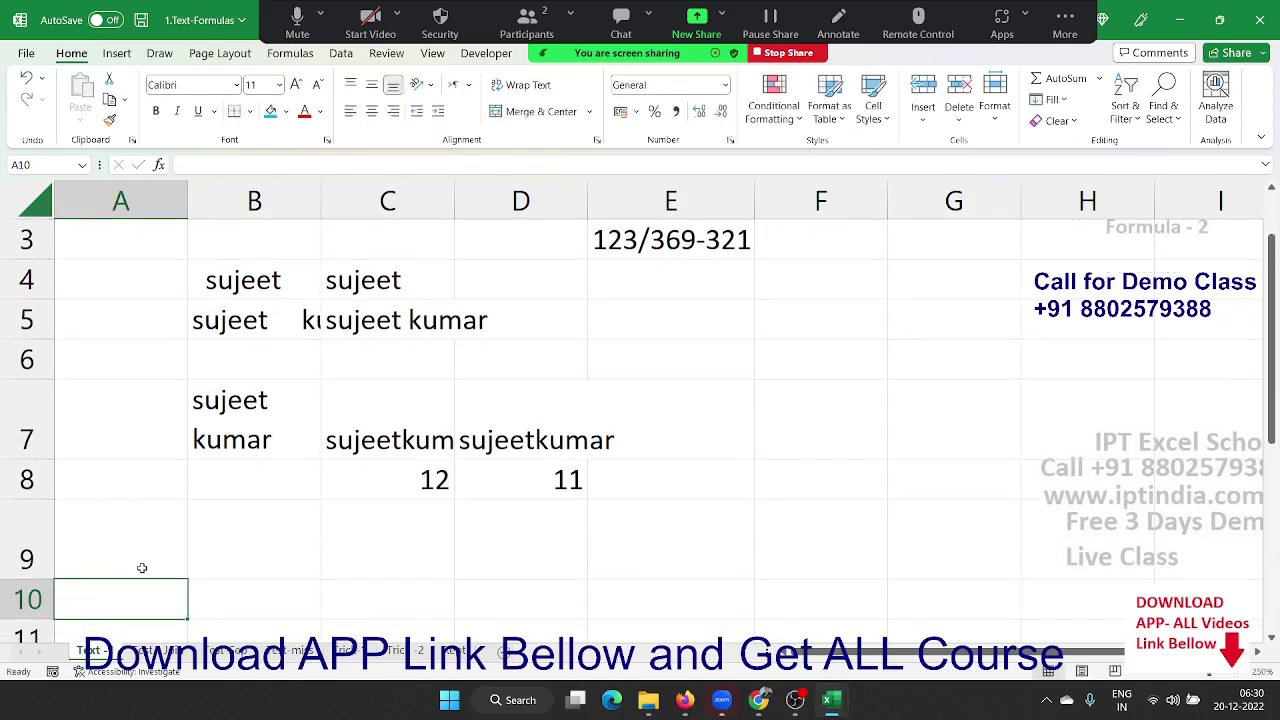
pyautogui.press('Up')
# Enter =CODE(A9) in B9, returning 10 for the line-feed character
pyautogui.press('Right')
pyautogui.write('=')
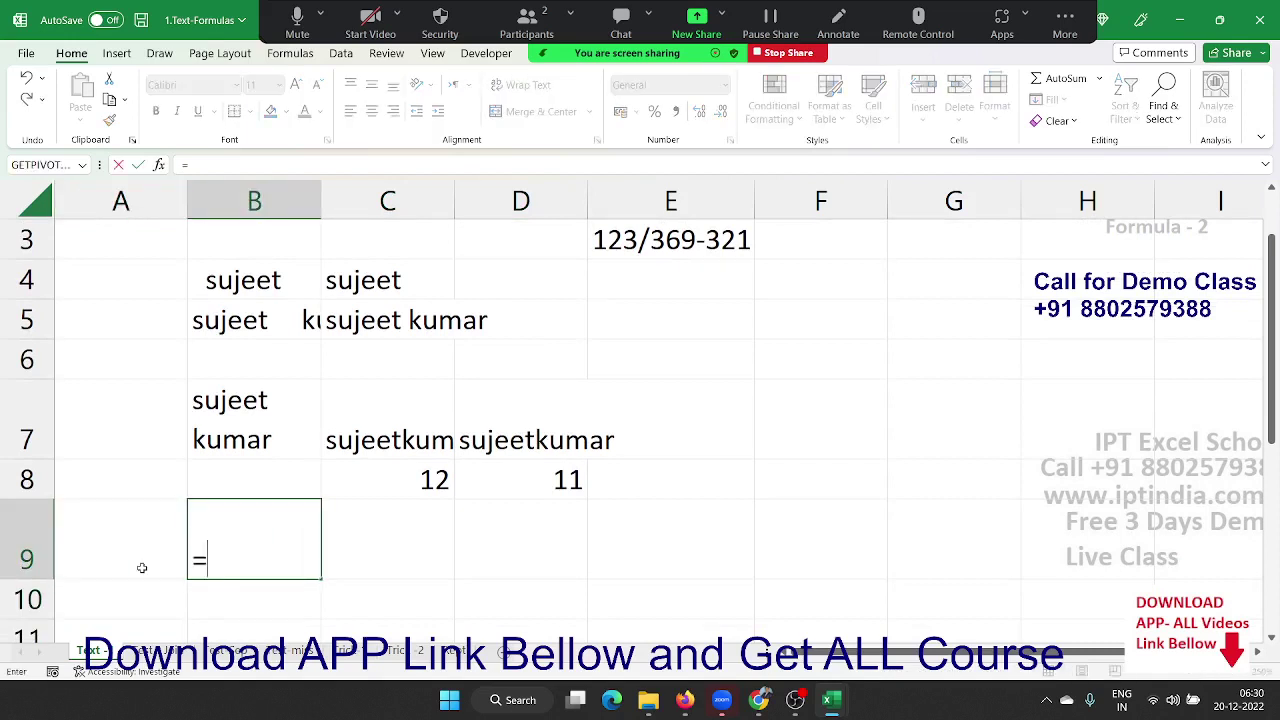
pyautogui.write('co')
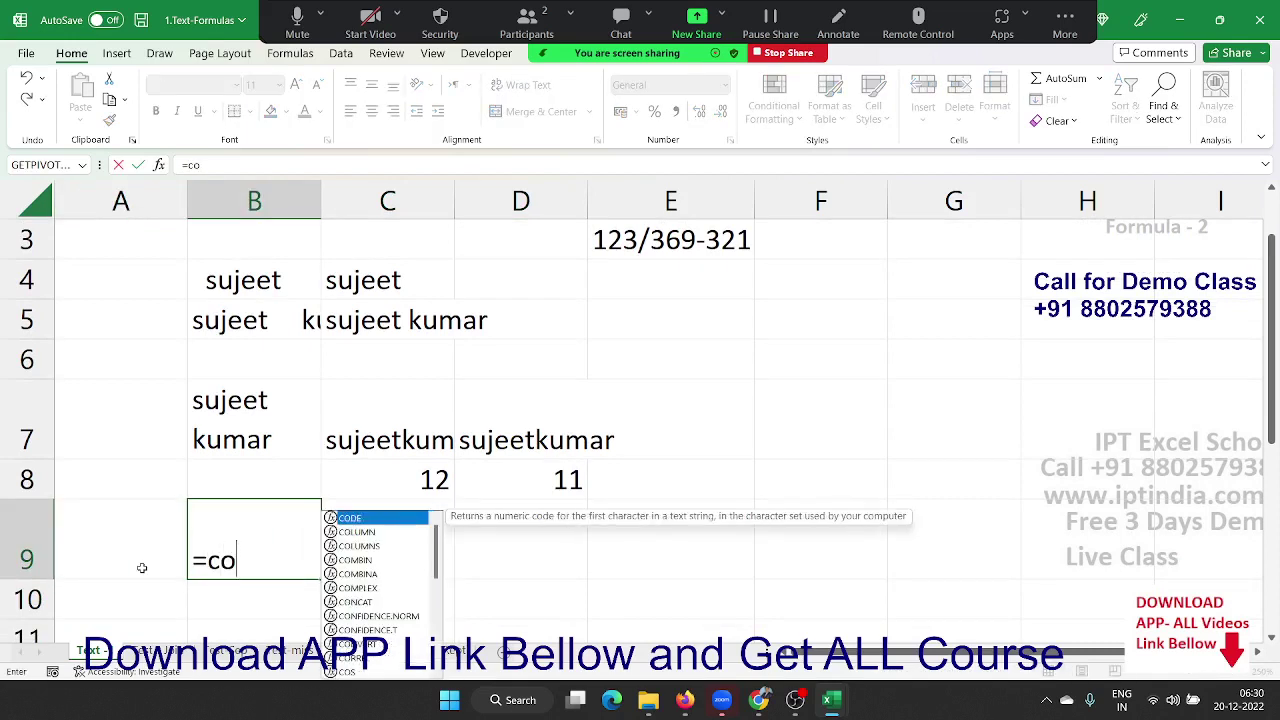
pyautogui.write('d')
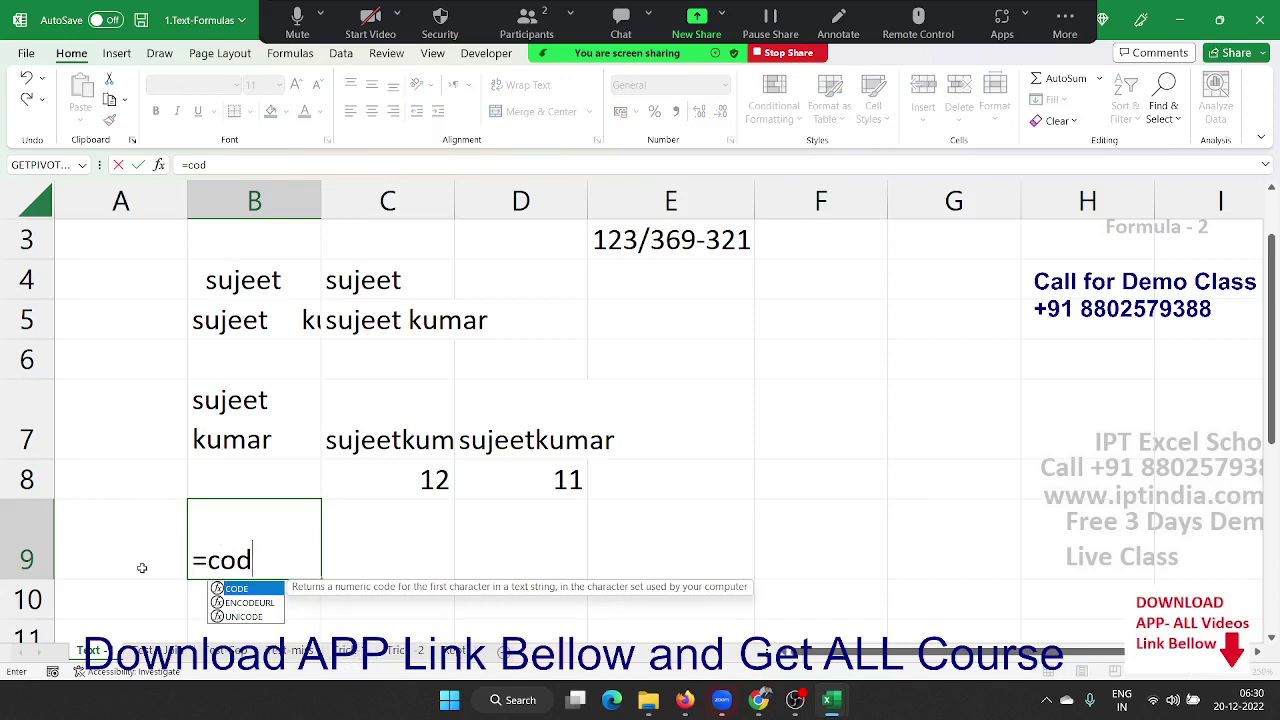
pyautogui.press('Tab')
pyautogui.click(142, 568)
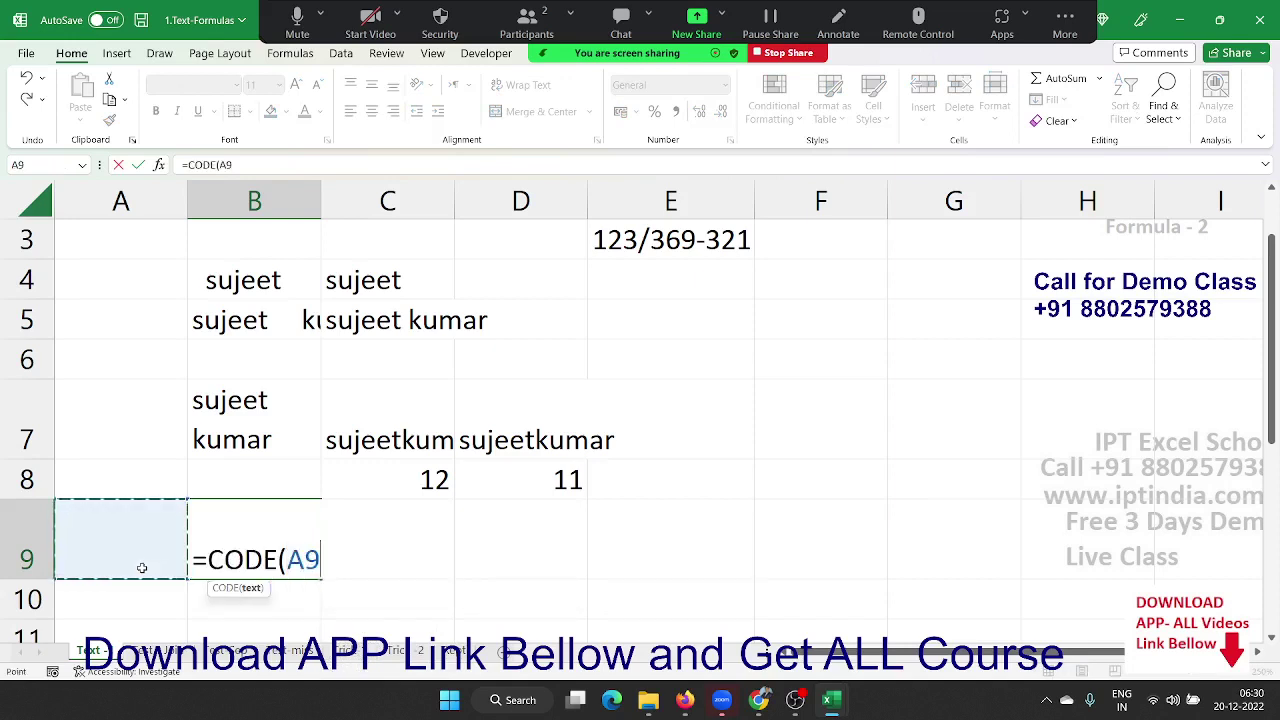
pyautogui.hotkey('ctrl', 'Return')
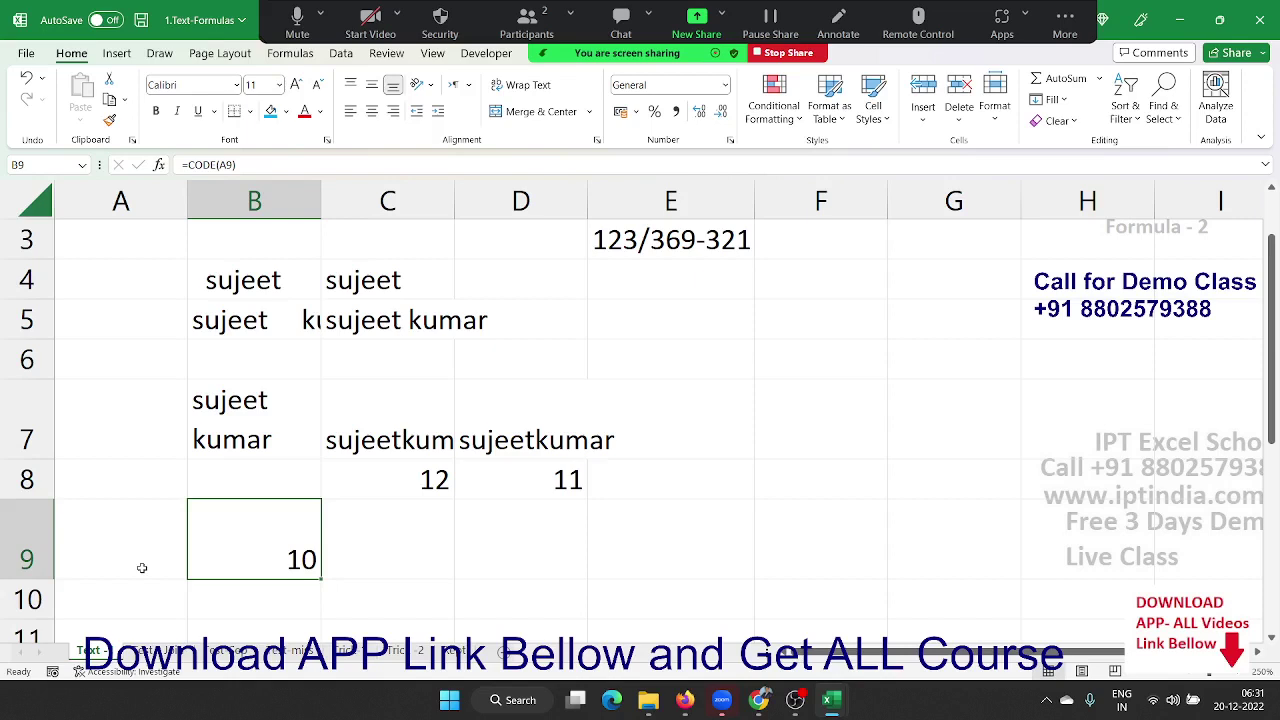
# Enter =CHAR(B9) in C9 to turn the code back into a character
pyautogui.press('Right')
pyautogui.write('=ch')
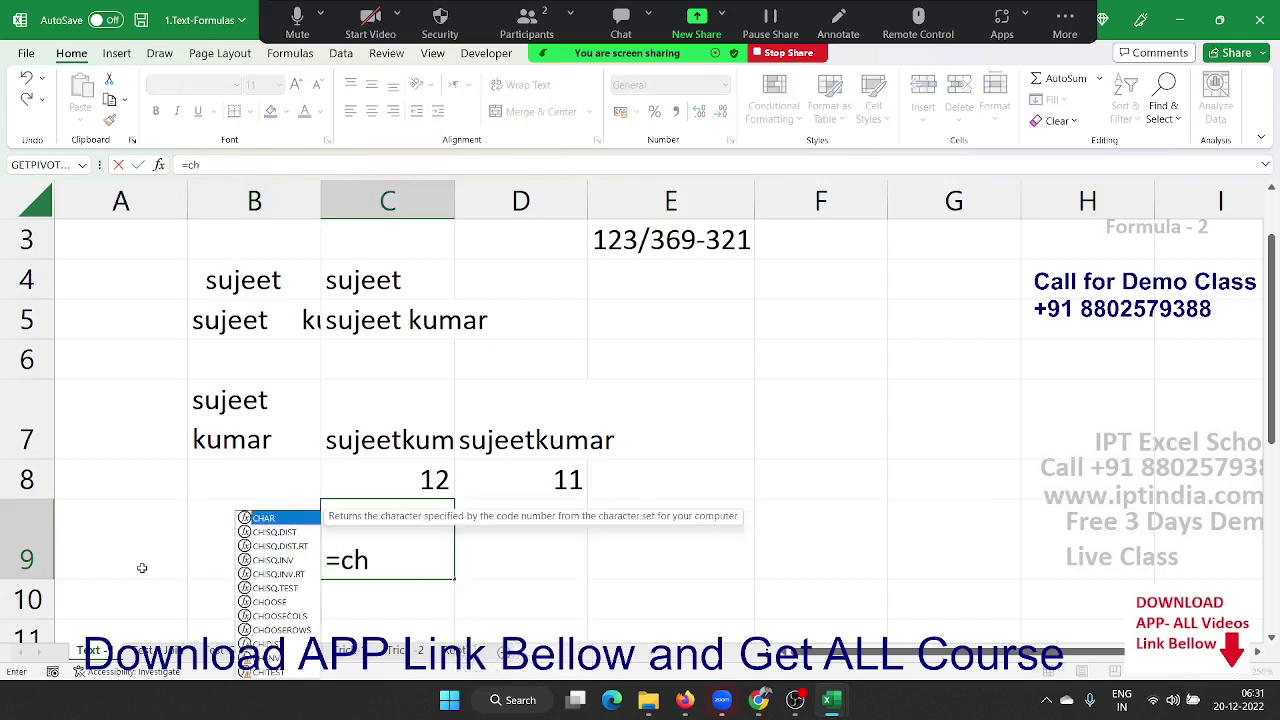
pyautogui.press('Tab')
pyautogui.press('Left')
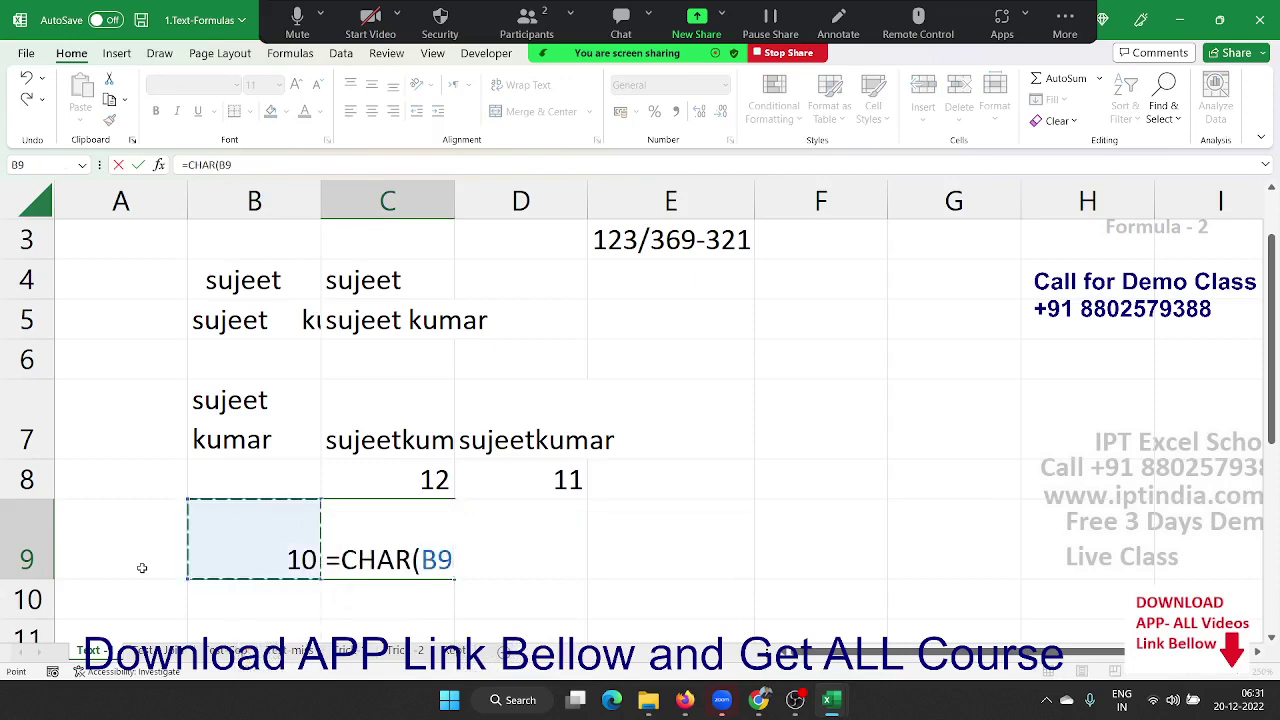
pyautogui.press('Return')
# Clear the line-break, CODE and CHAR entries in A9:C9, ending on B9
pyautogui.press('Up')
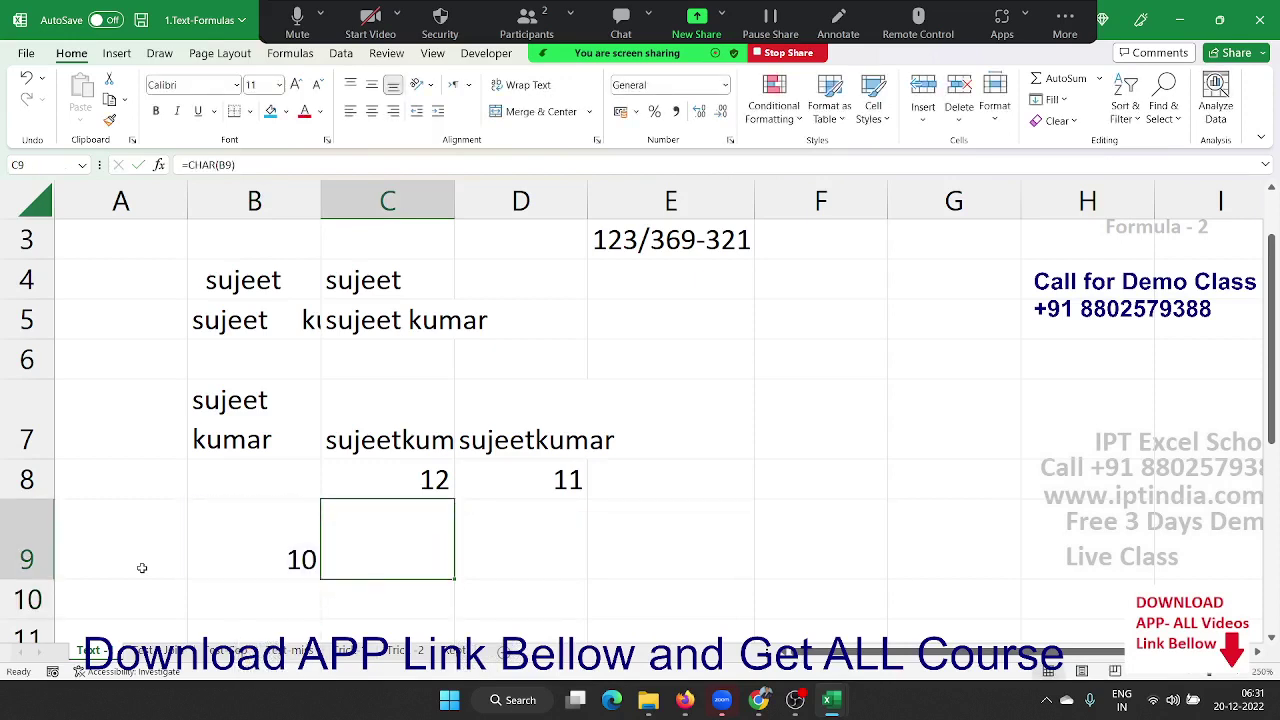
pyautogui.hotkey('shift', 'Left')
pyautogui.hotkey('shift', 'Left')
pyautogui.press('Delete')
pyautogui.press('Up')
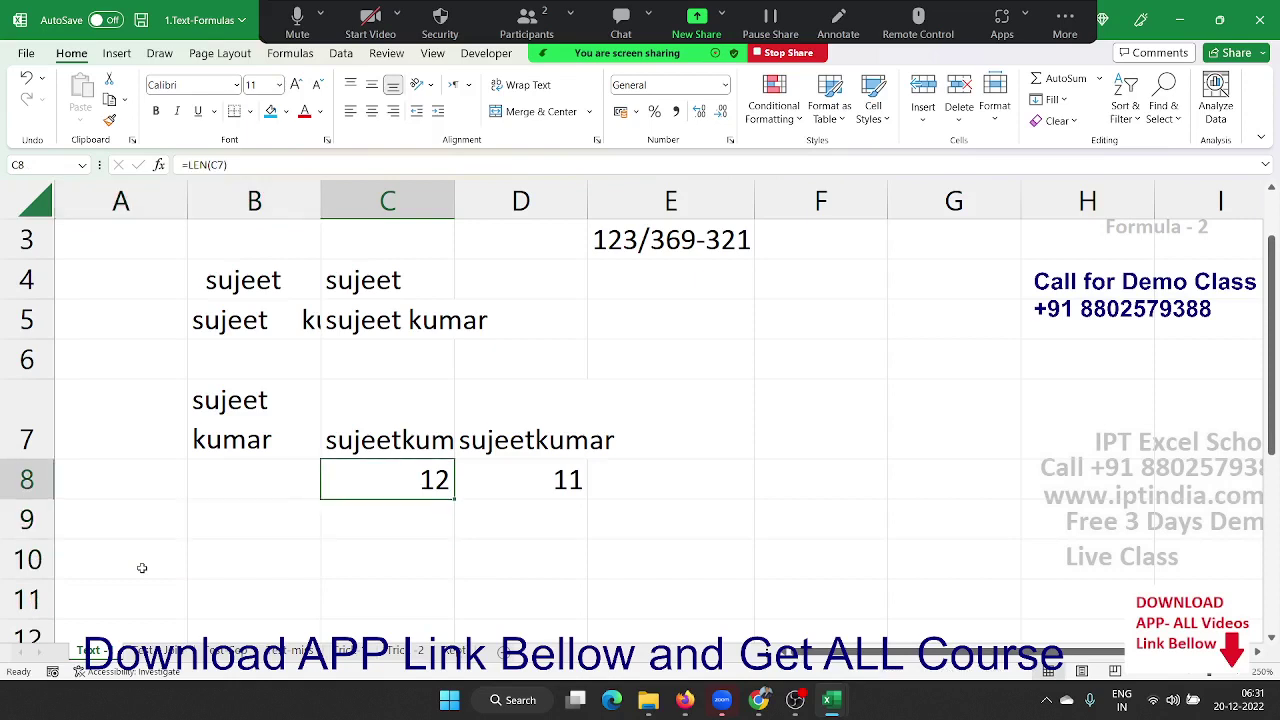
pyautogui.press('Left')
pyautogui.press('Down')
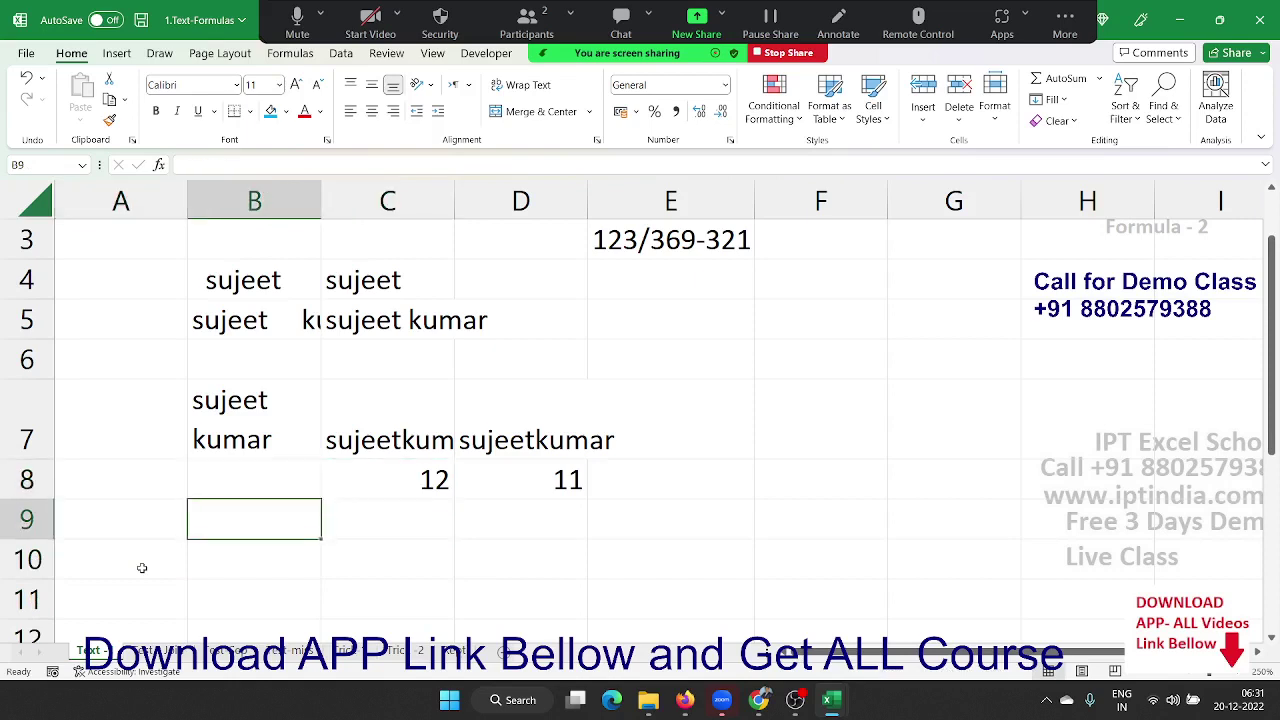
# Enter =SUBSTITUTE(B7,CHAR(10)," ") in B9 to put the two-line name on one line
pyautogui.write('=sub')
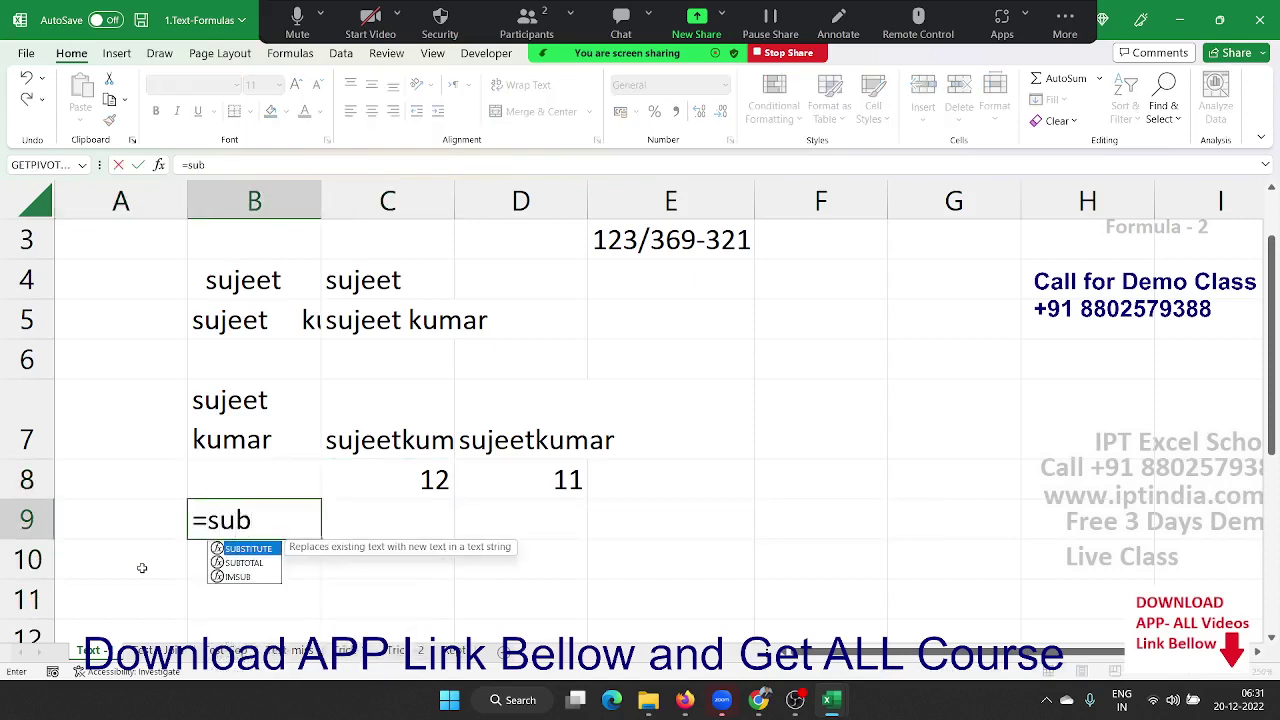
pyautogui.press('Tab')
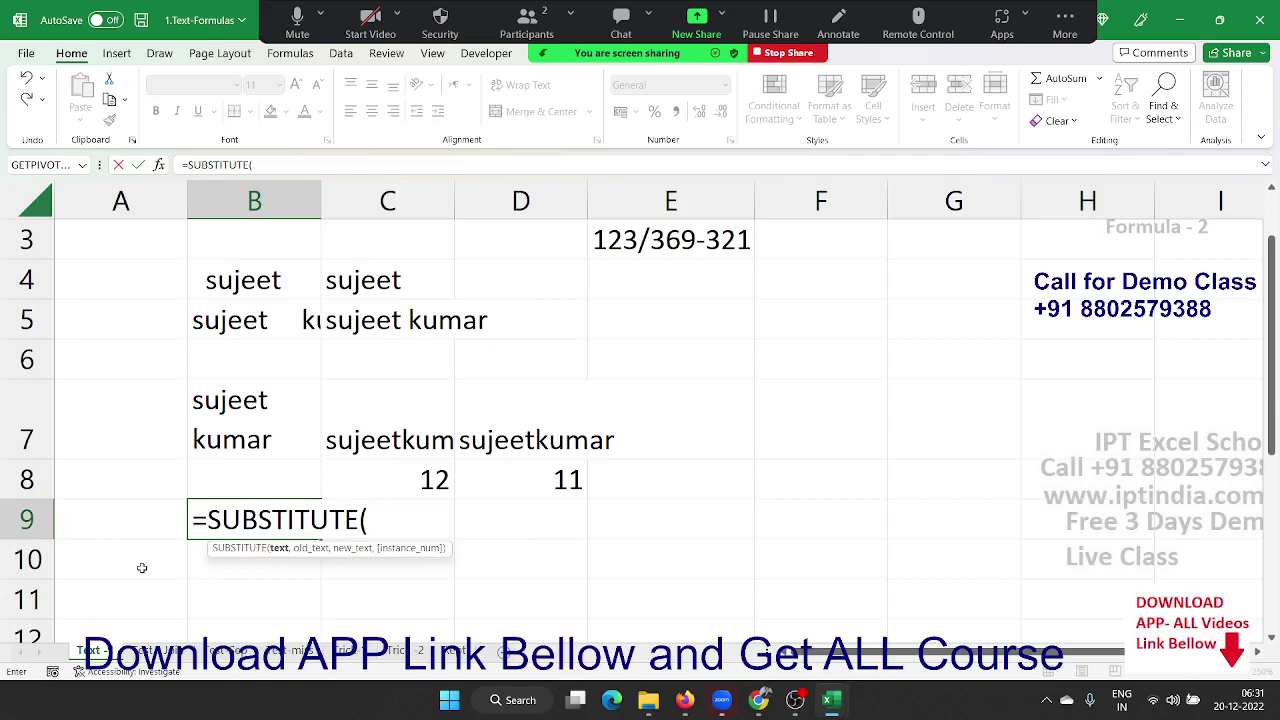
pyautogui.press('Up')
pyautogui.press('Up')
pyautogui.write(',')
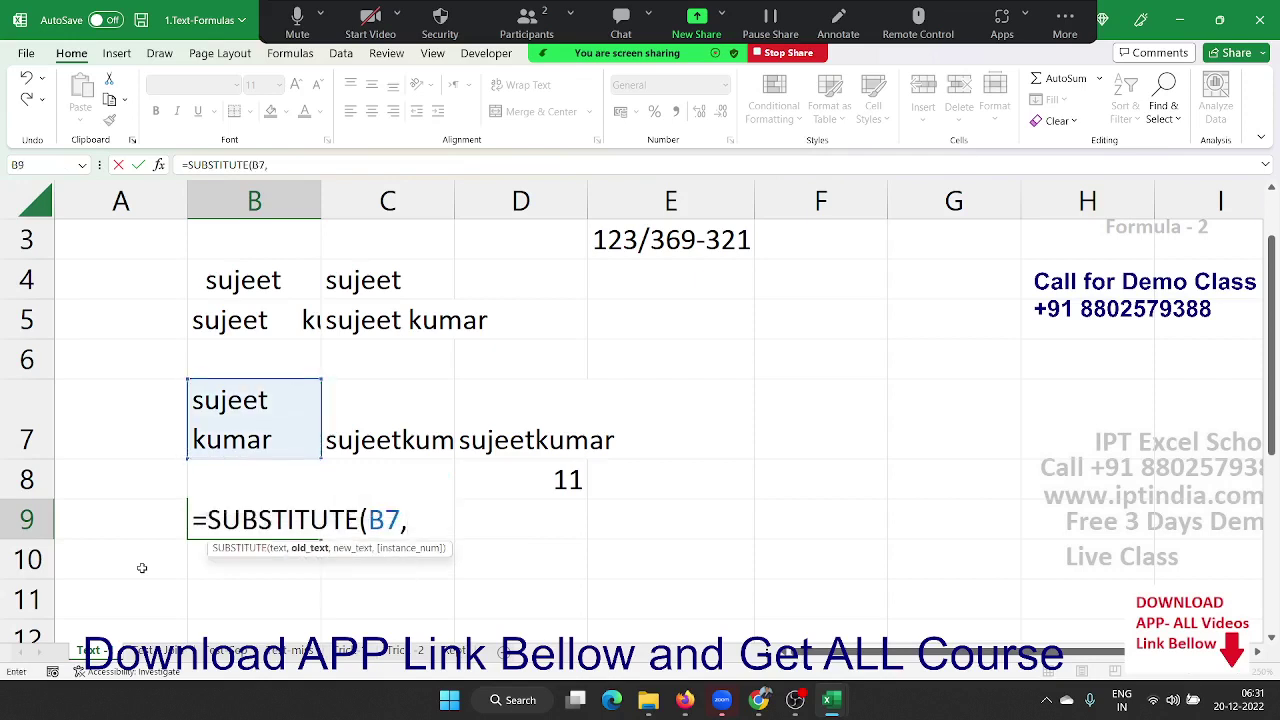
pyautogui.write('"')
pyautogui.press('BackSpace')
pyautogui.write('ch')
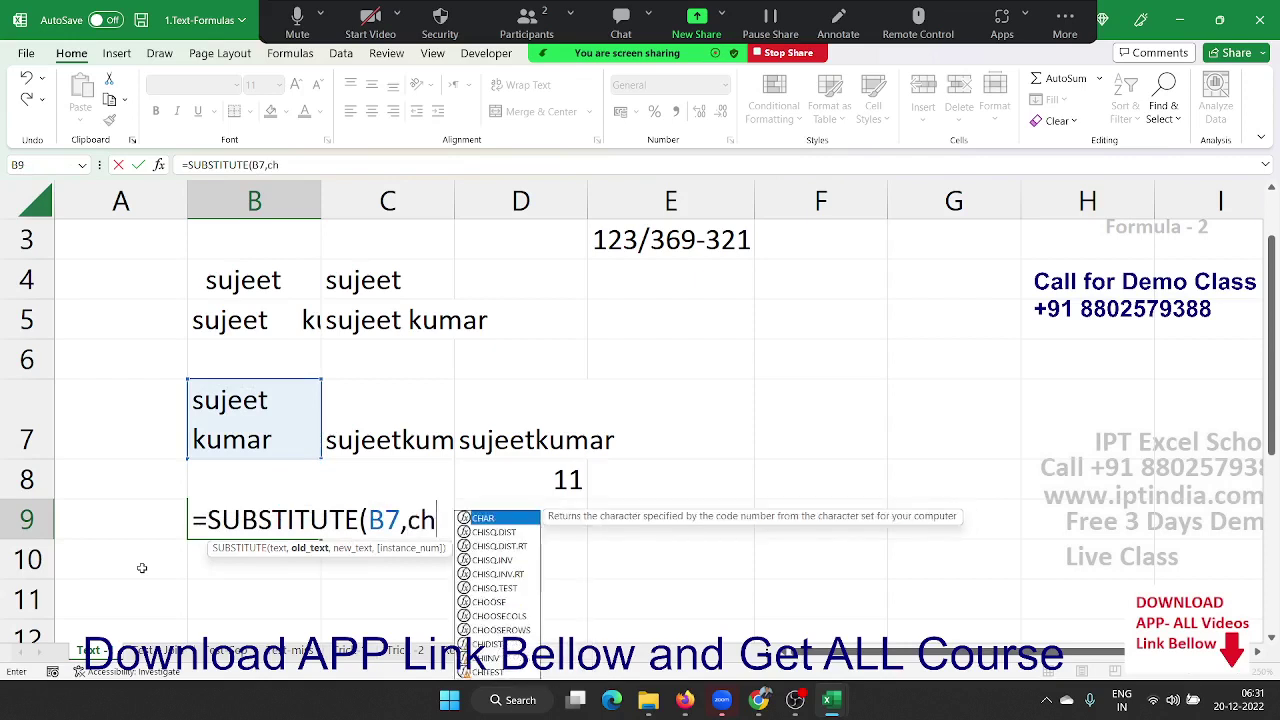
pyautogui.press('Tab')
pyautogui.write('10')
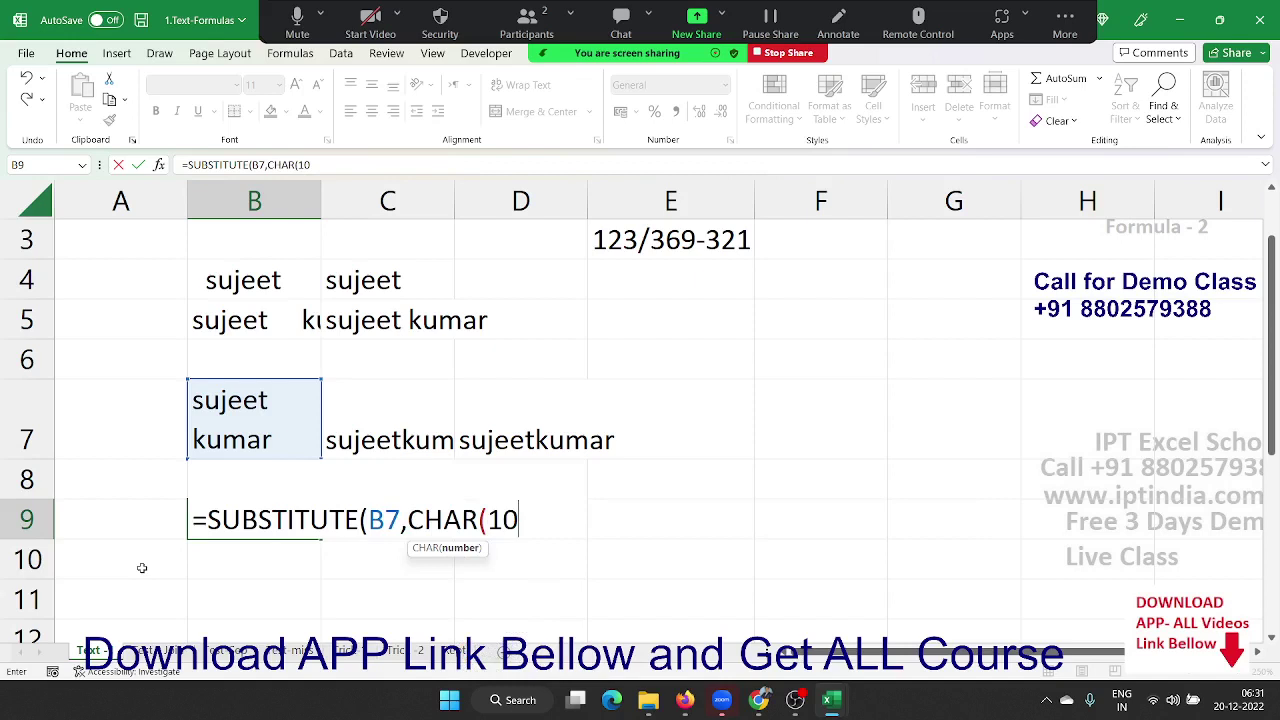
pyautogui.write(')')
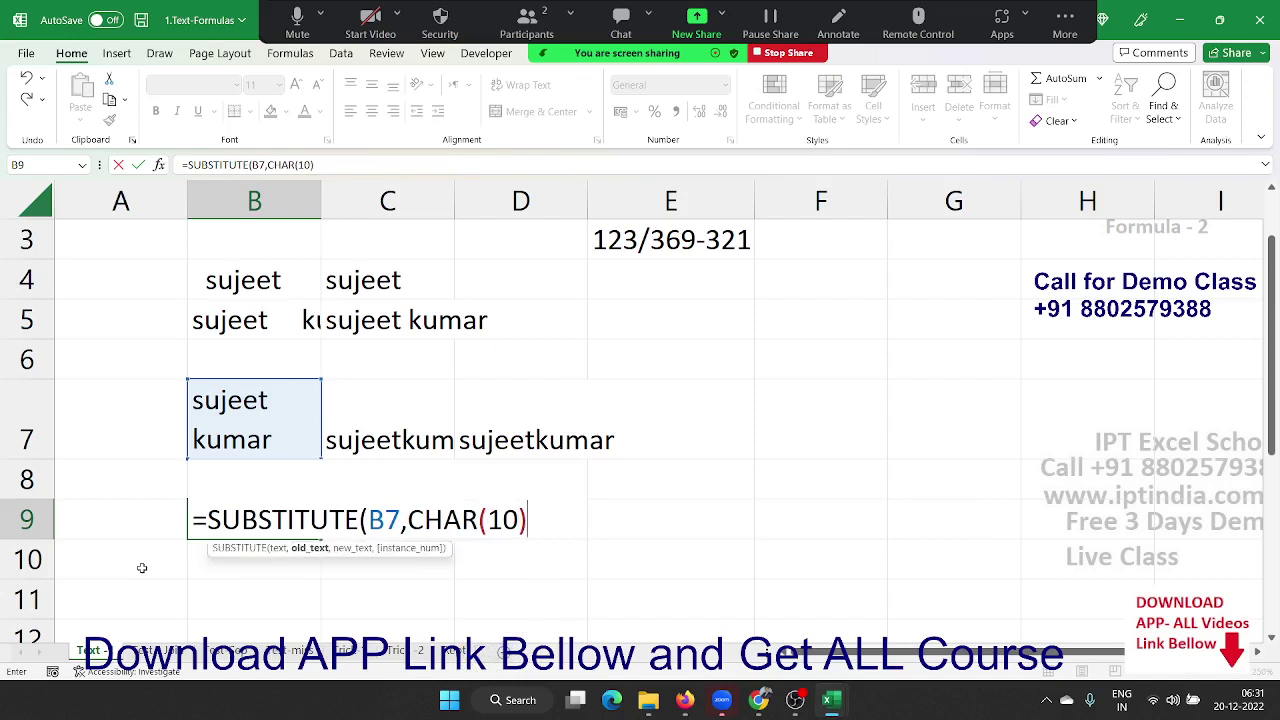
pyautogui.write(',')
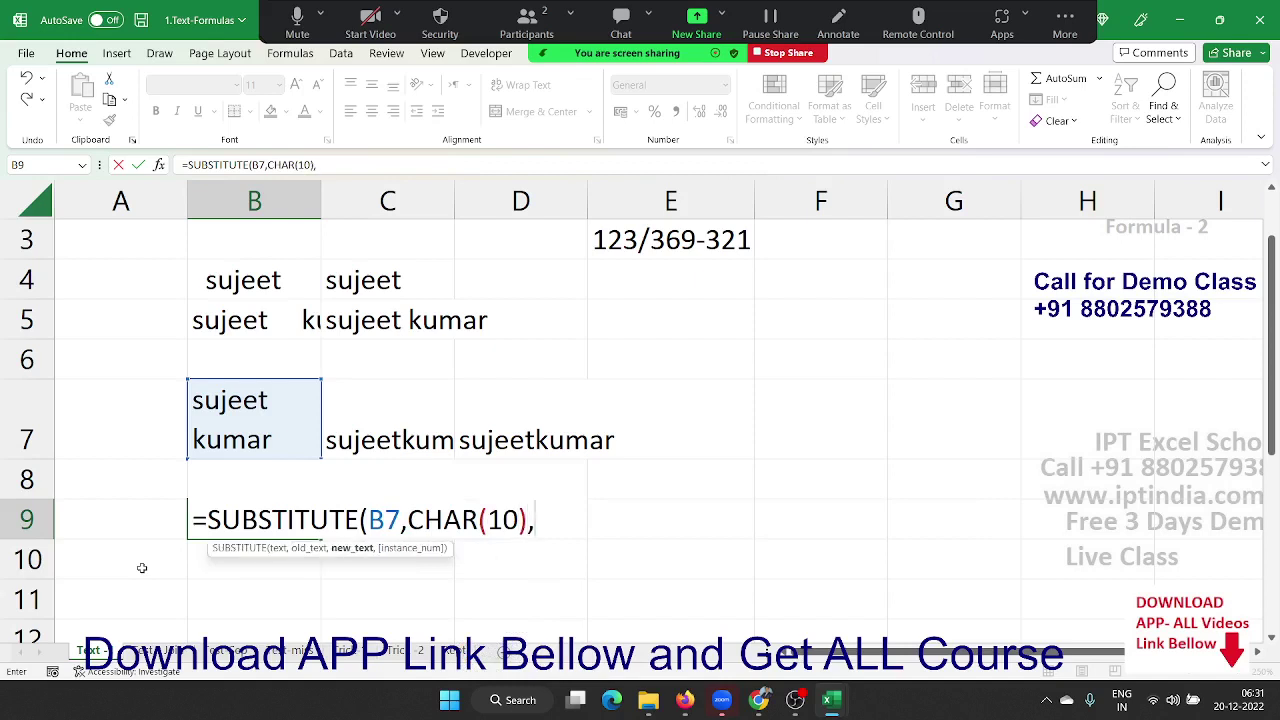
pyautogui.write('"')
pyautogui.write(' ")')
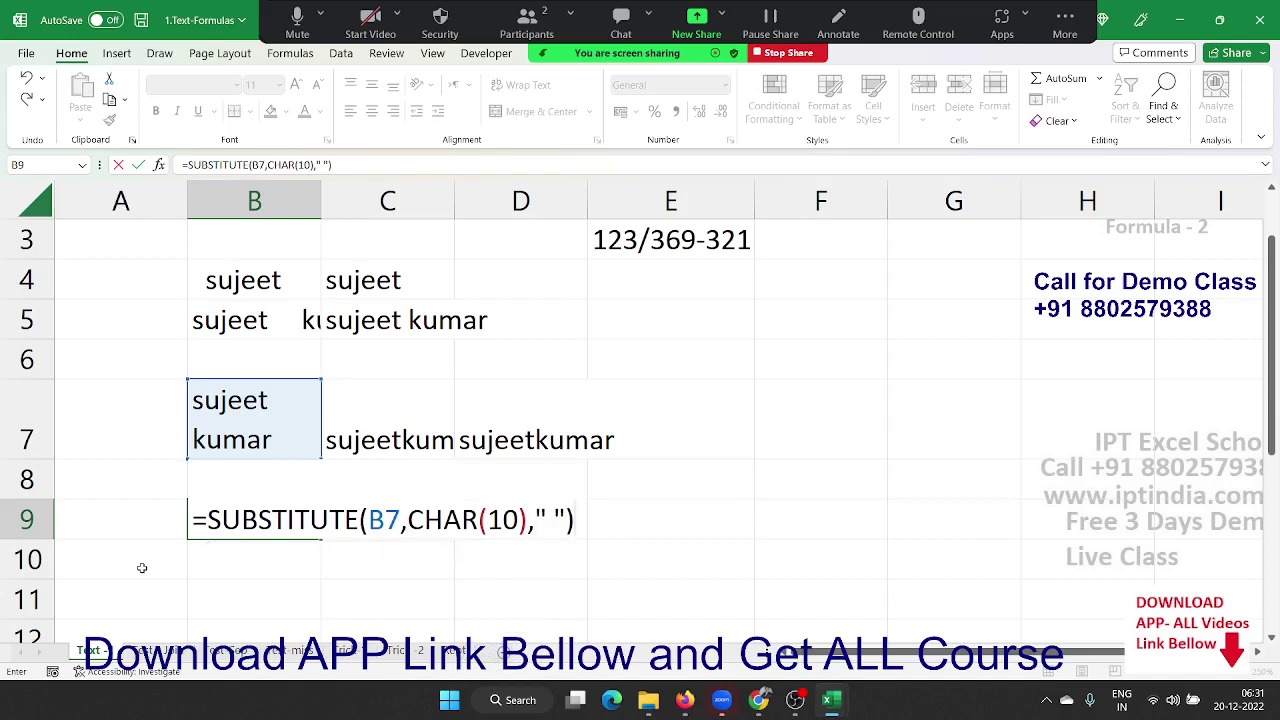
pyautogui.press('Return')
pyautogui.press('Up')
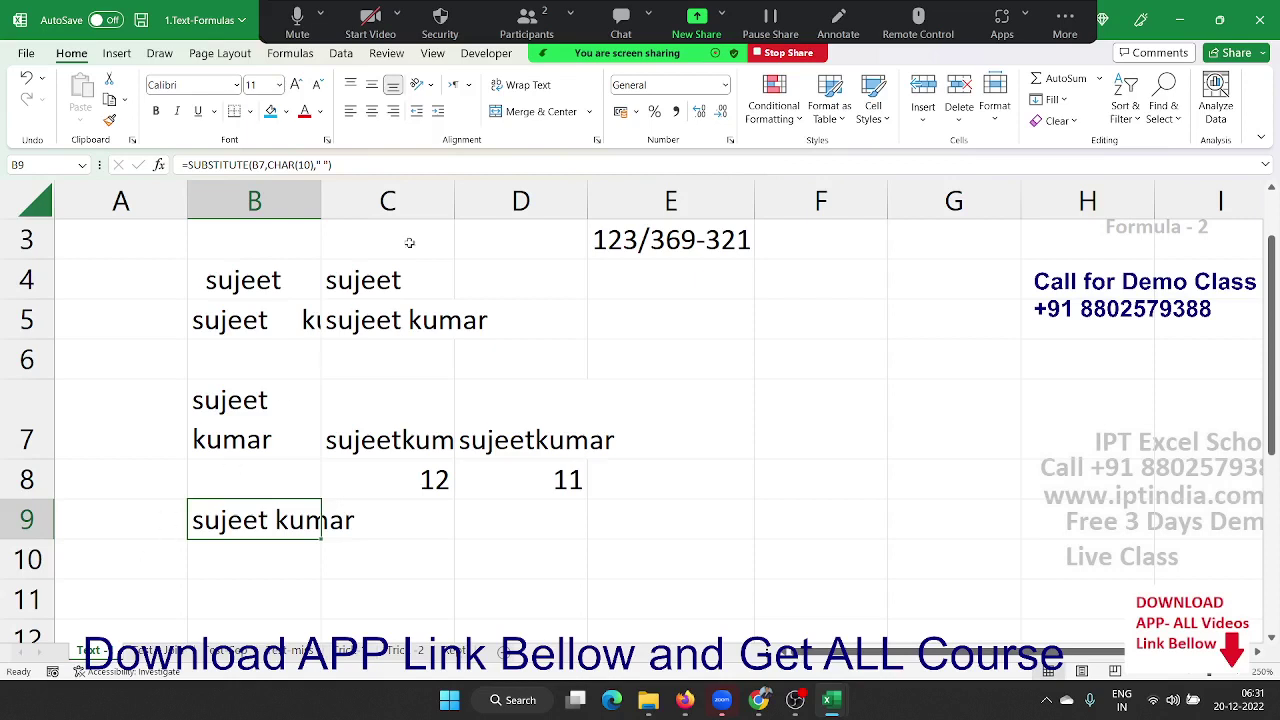
pyautogui.click(505, 27)
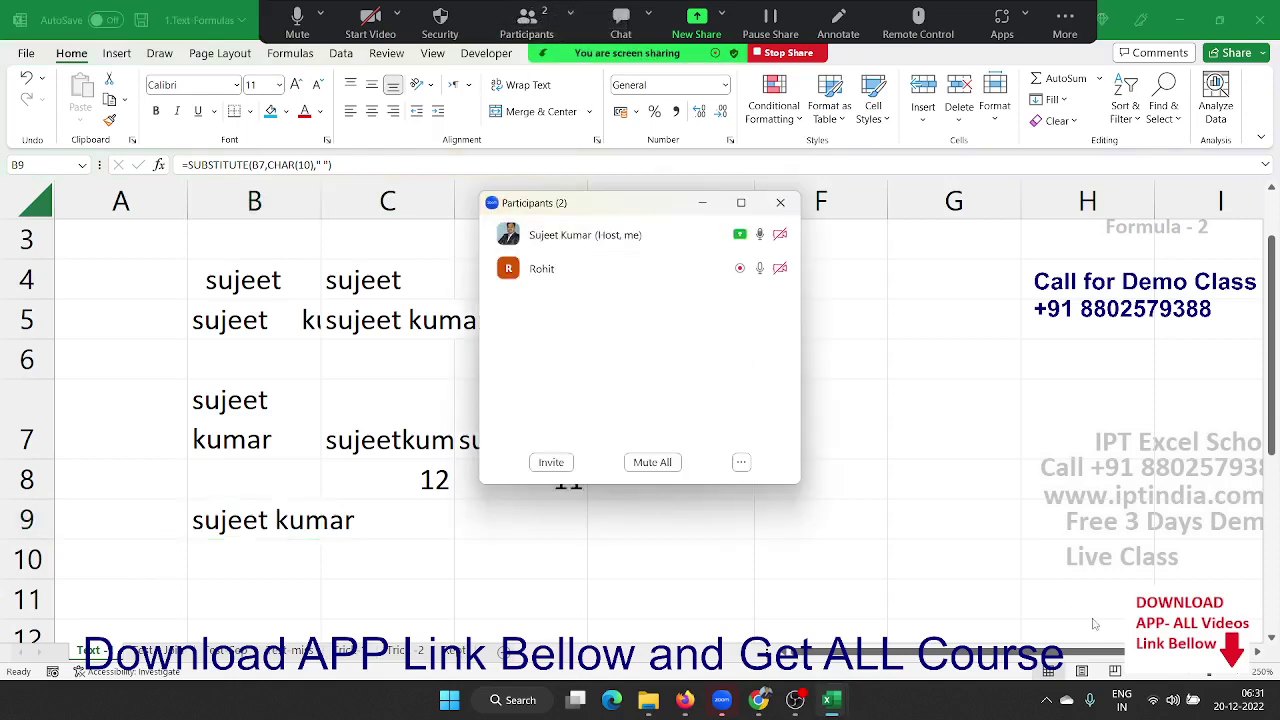
pyautogui.click(1156, 700)
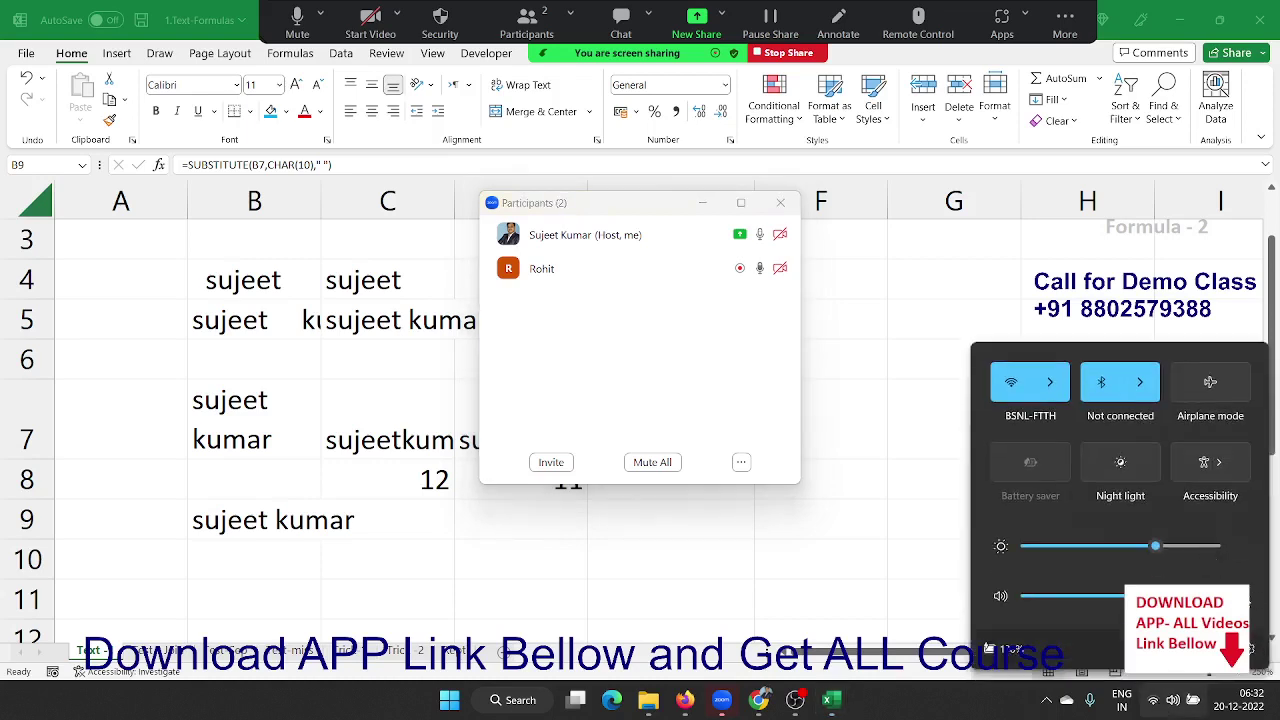
pyautogui.click(1242, 596)
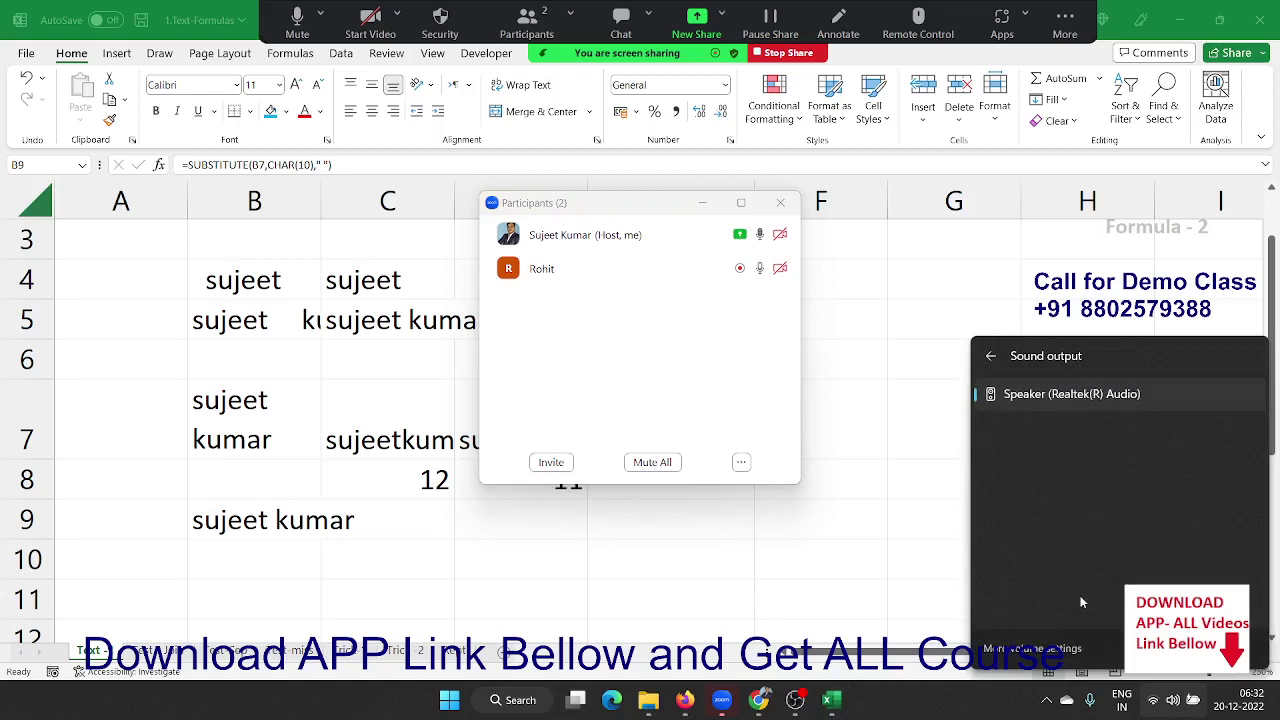
pyautogui.click(944, 536)
pyautogui.click(868, 497)
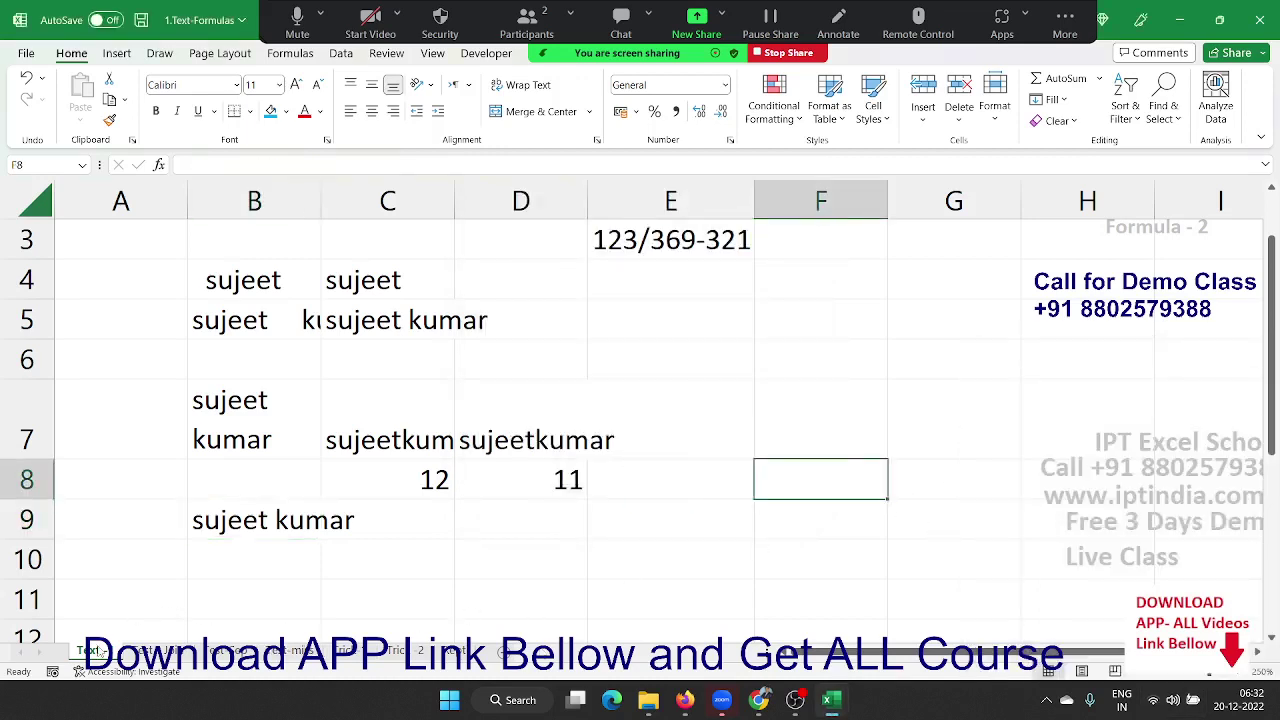
# Switch to another worksheet and clear all of its contents
pyautogui.click(128, 652)
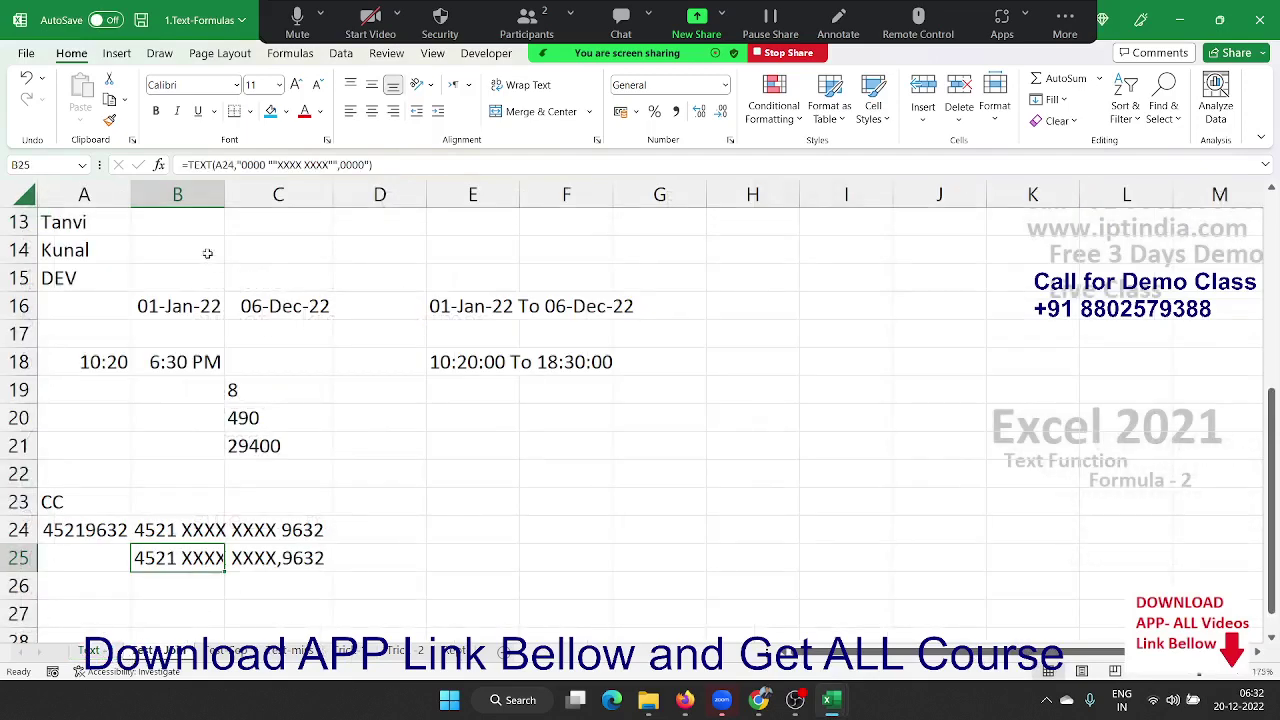
pyautogui.scroll(3, 85, 240)
pyautogui.scroll(1, 85, 240)
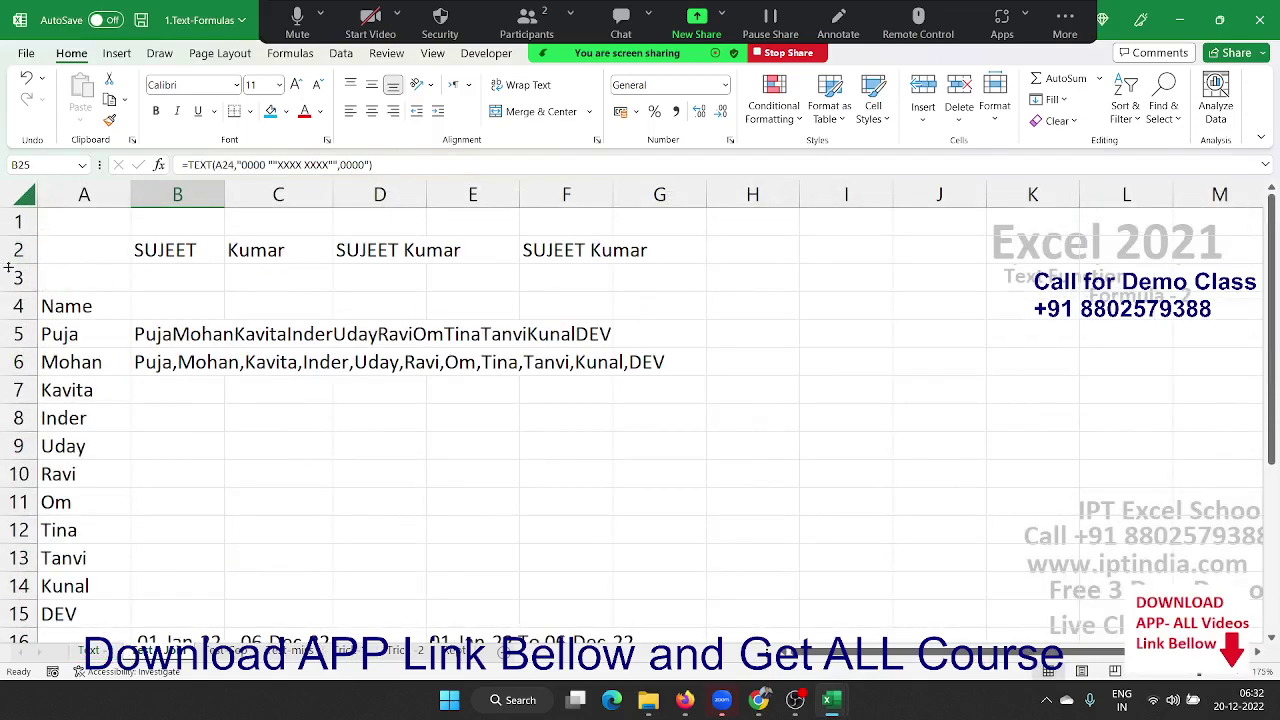
pyautogui.click(12, 204)
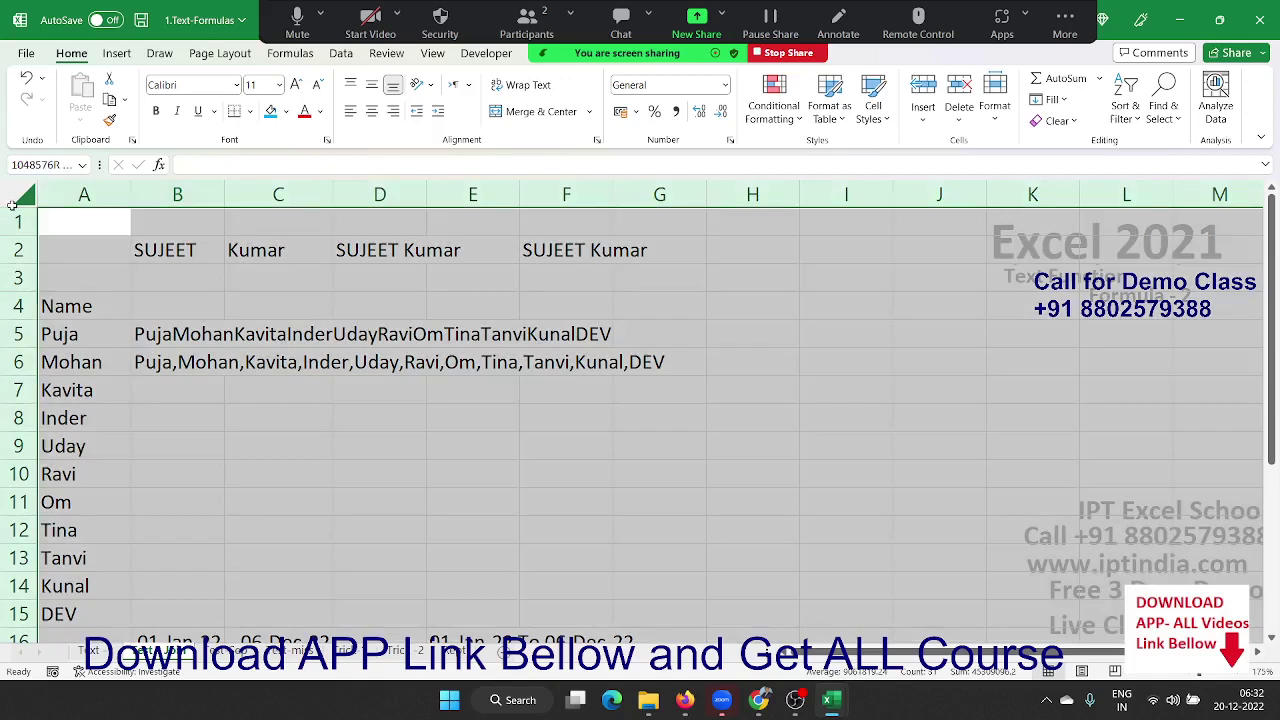
pyautogui.hotkey('ctrl', '-')
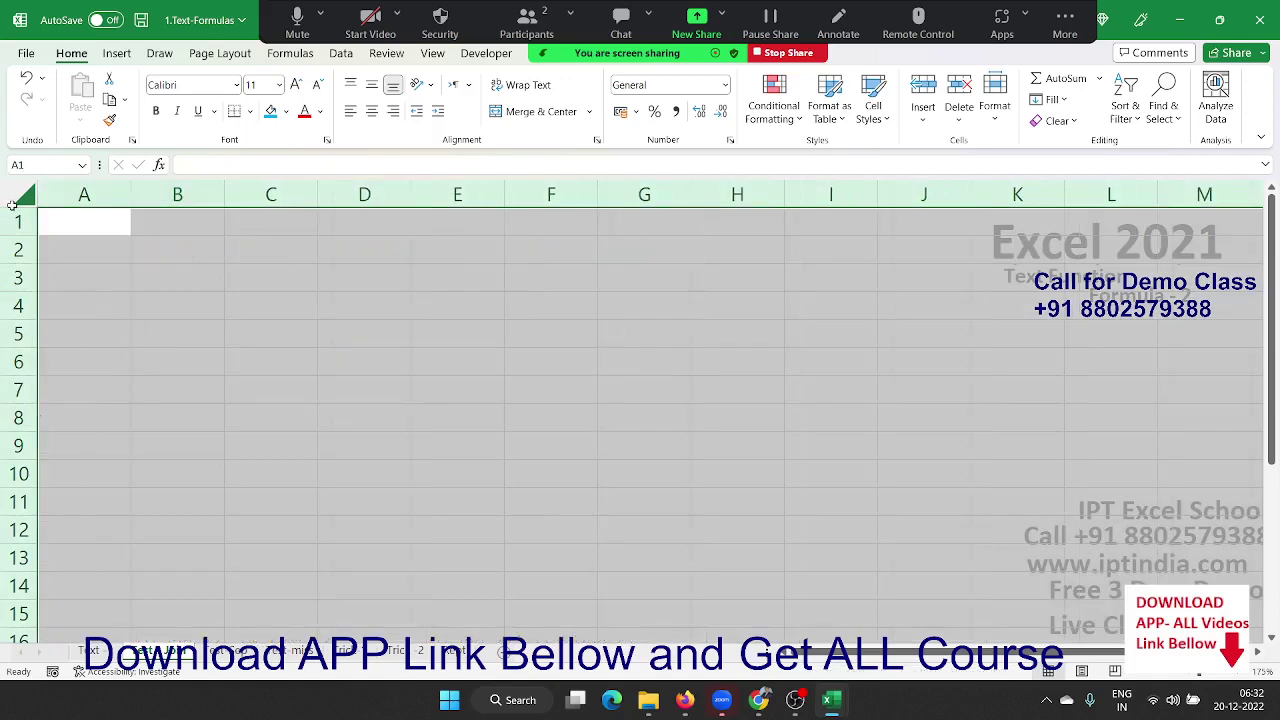
pyautogui.hotkey('ctrl', 'Home')
# Type a first name in B2 and enter =UPPER(B2) in C2 for its uppercase form
pyautogui.press('Right')
pyautogui.press('Down')
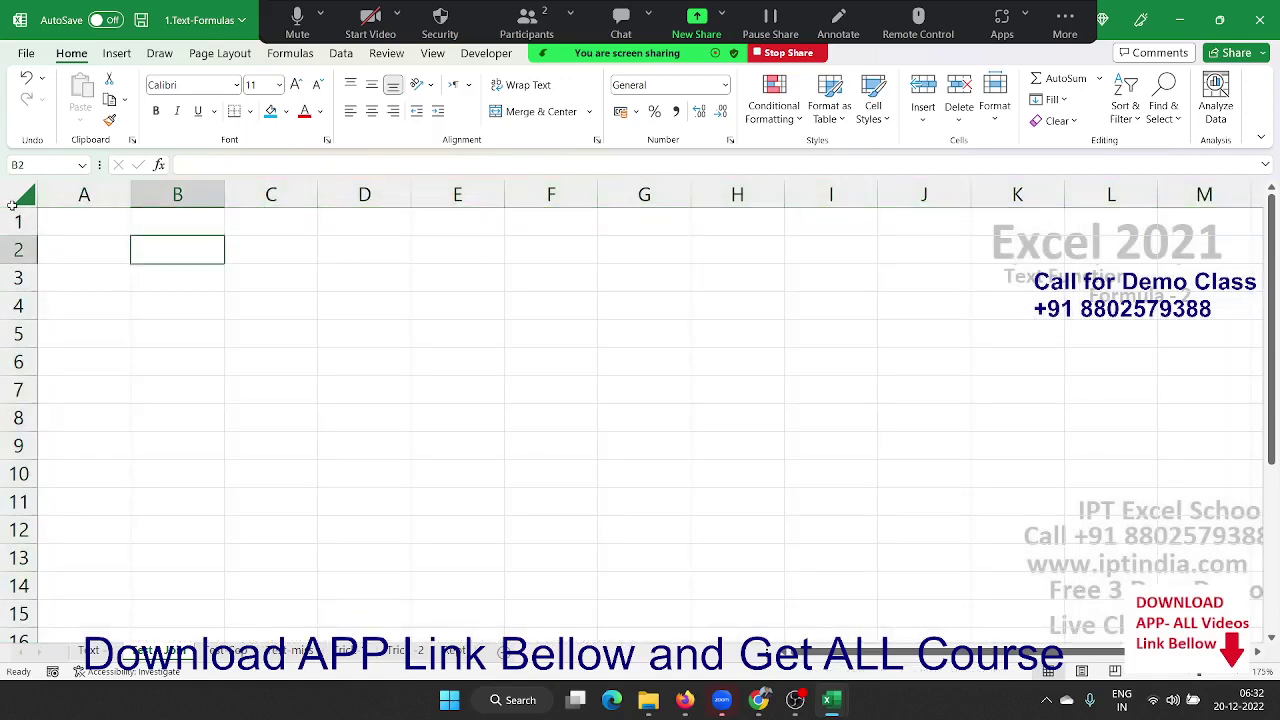
pyautogui.write('Sujee')
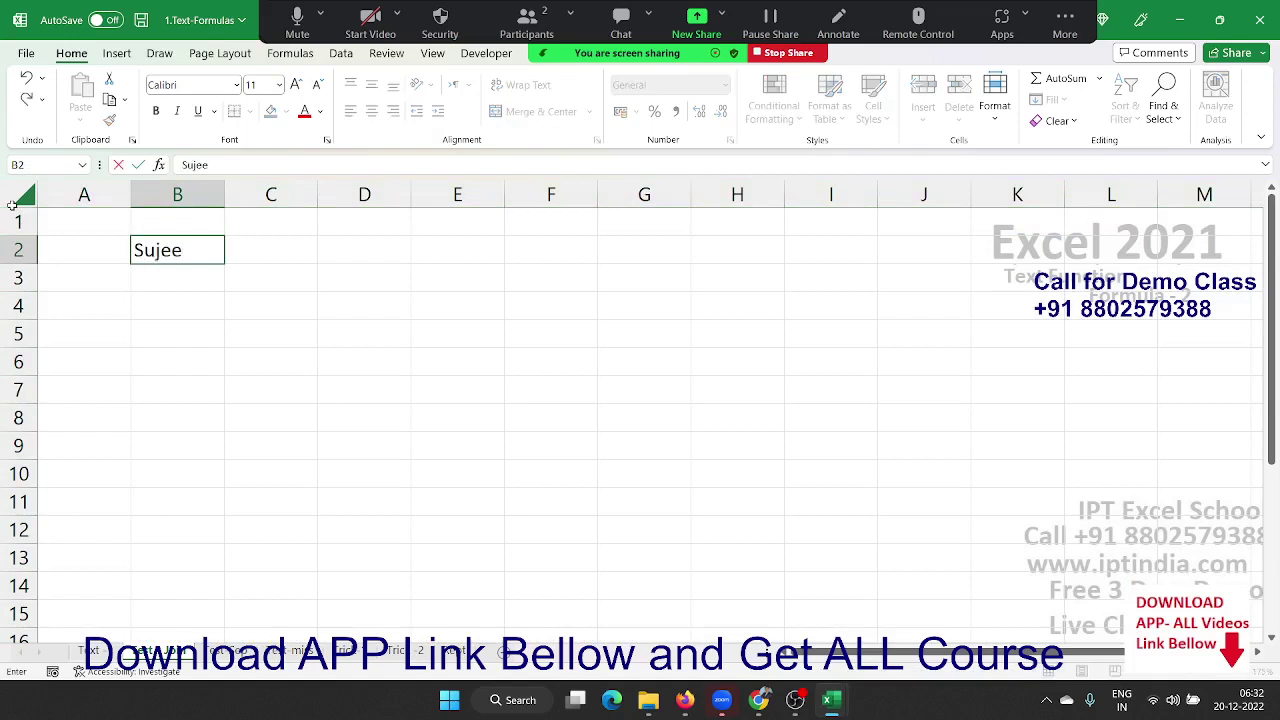
pyautogui.write('t')
pyautogui.press('Tab')
pyautogui.write('=')
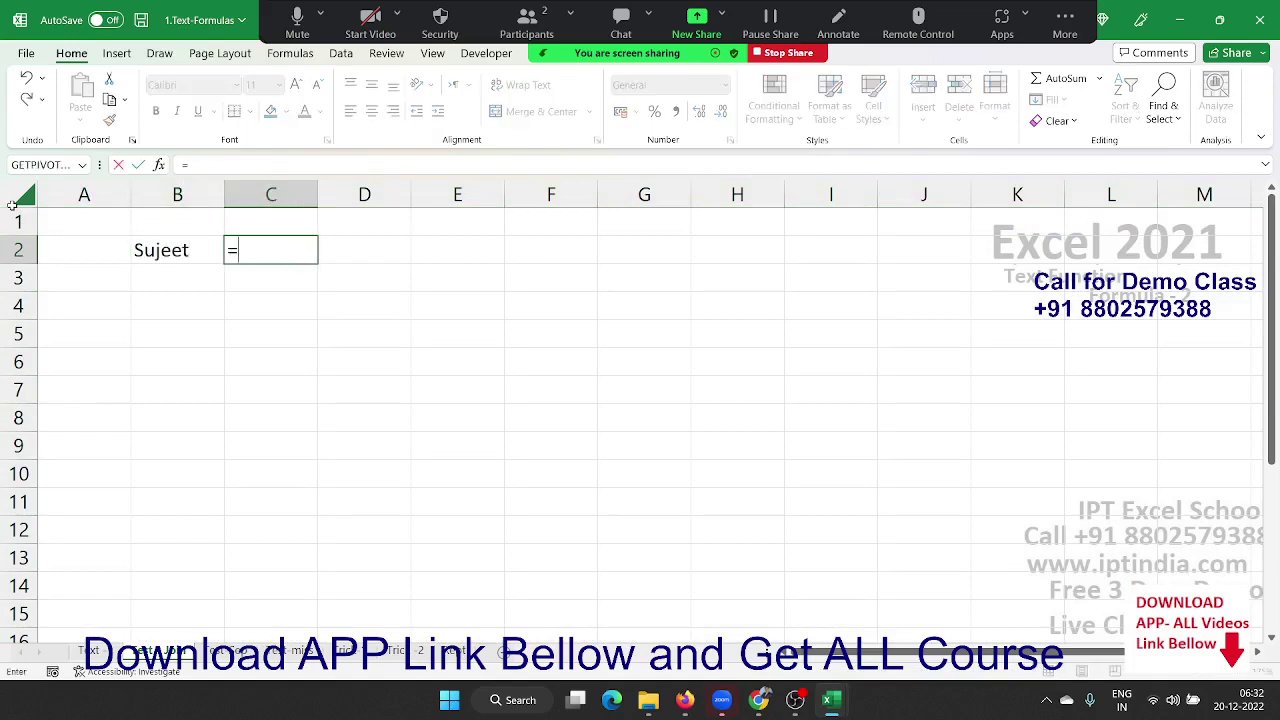
pyautogui.write('up')
pyautogui.press('Tab')
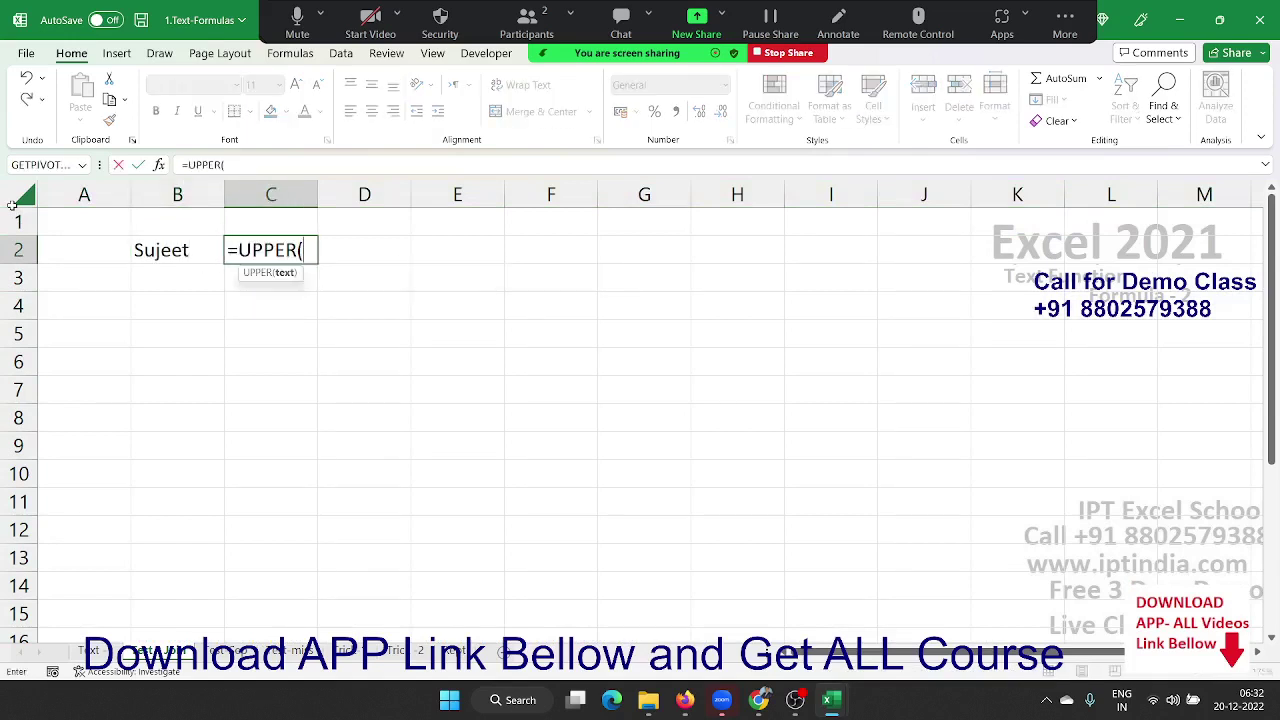
pyautogui.press('Left')
pyautogui.press('Return')
# Enter =LOWER(C2) in D2 and =PROPER(D2) in E2 for lowercase and proper-case versions
pyautogui.press('Up')
pyautogui.press('Right')
pyautogui.press('Right')
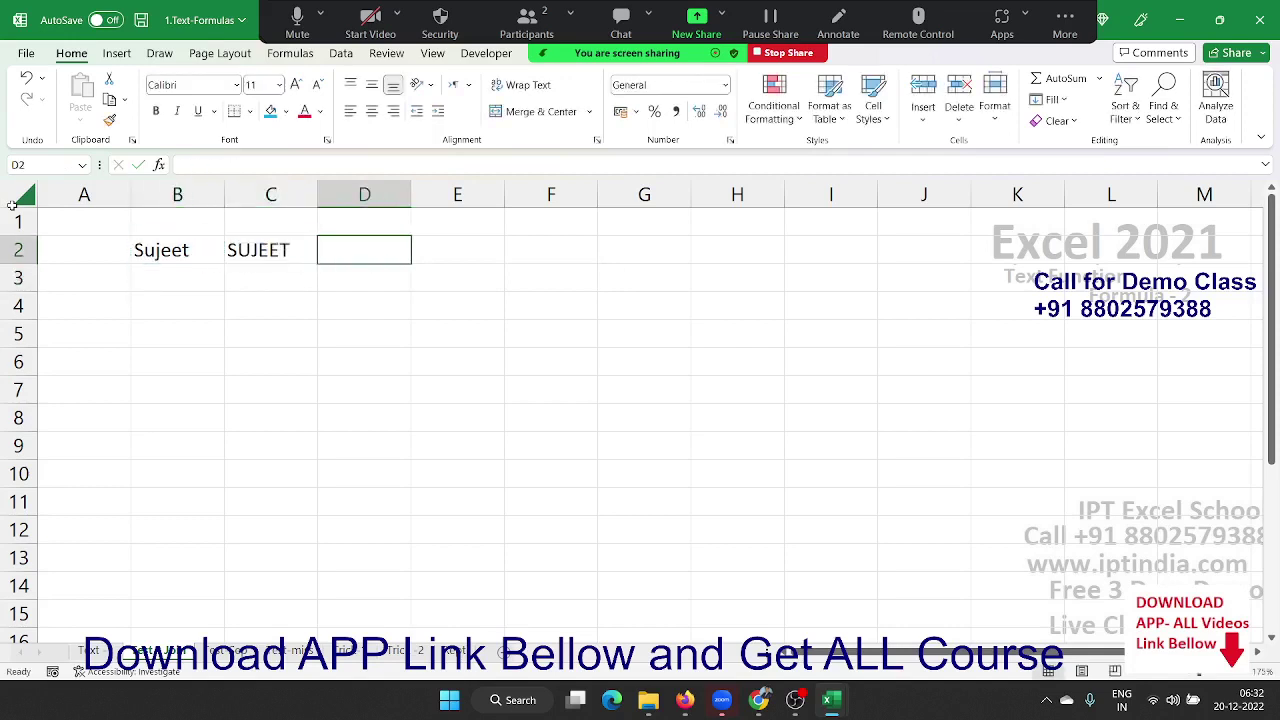
pyautogui.write('=low')
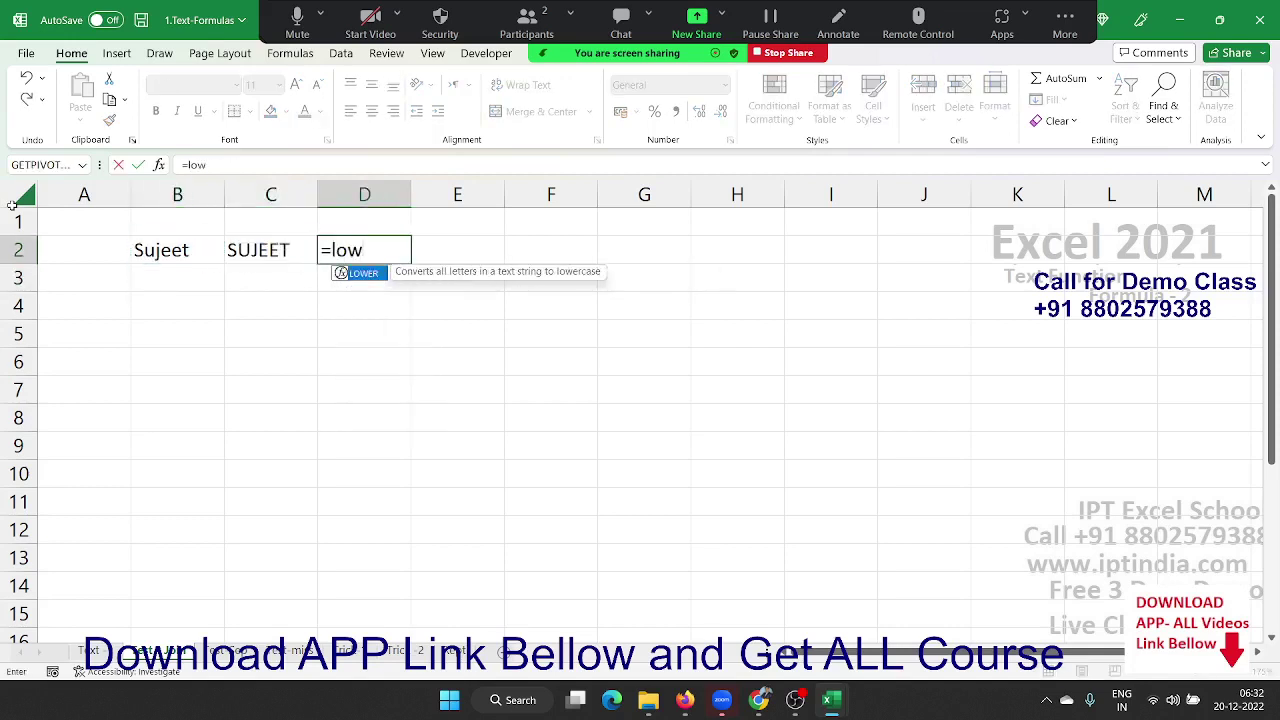
pyautogui.press('Tab')
pyautogui.press('Left')
pyautogui.press('Return')
pyautogui.press('Right')
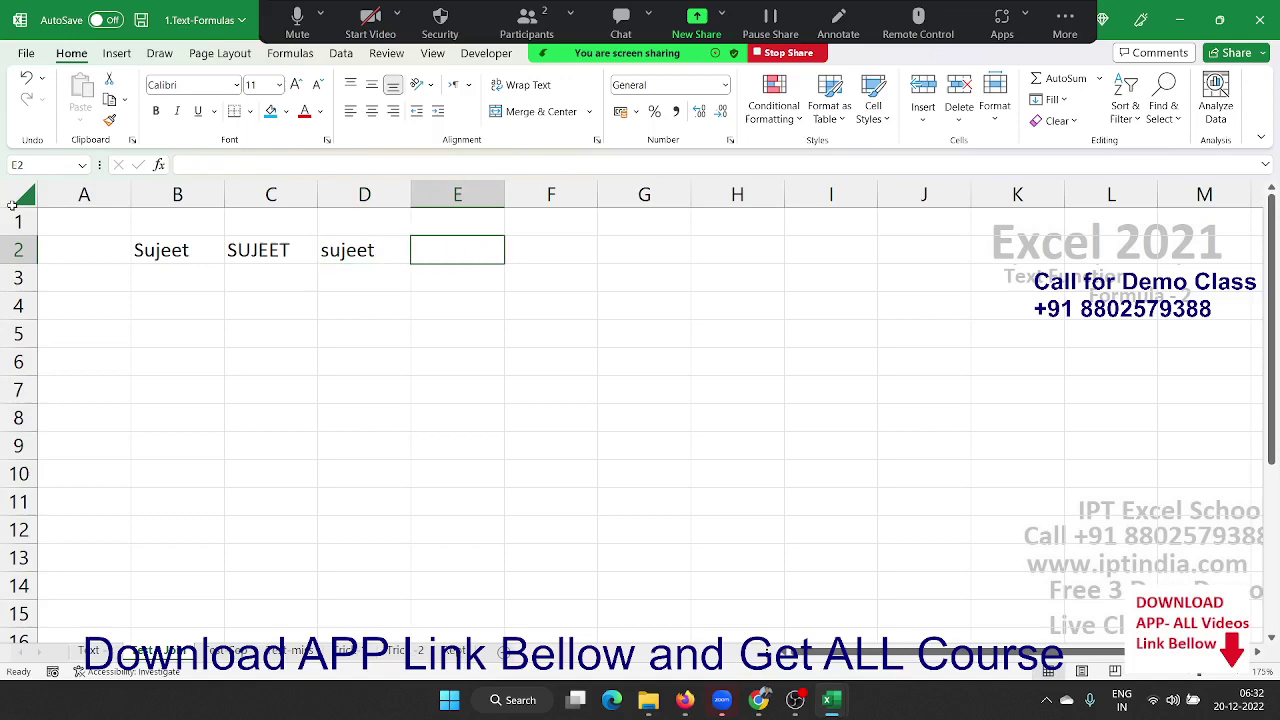
pyautogui.write('=pro')
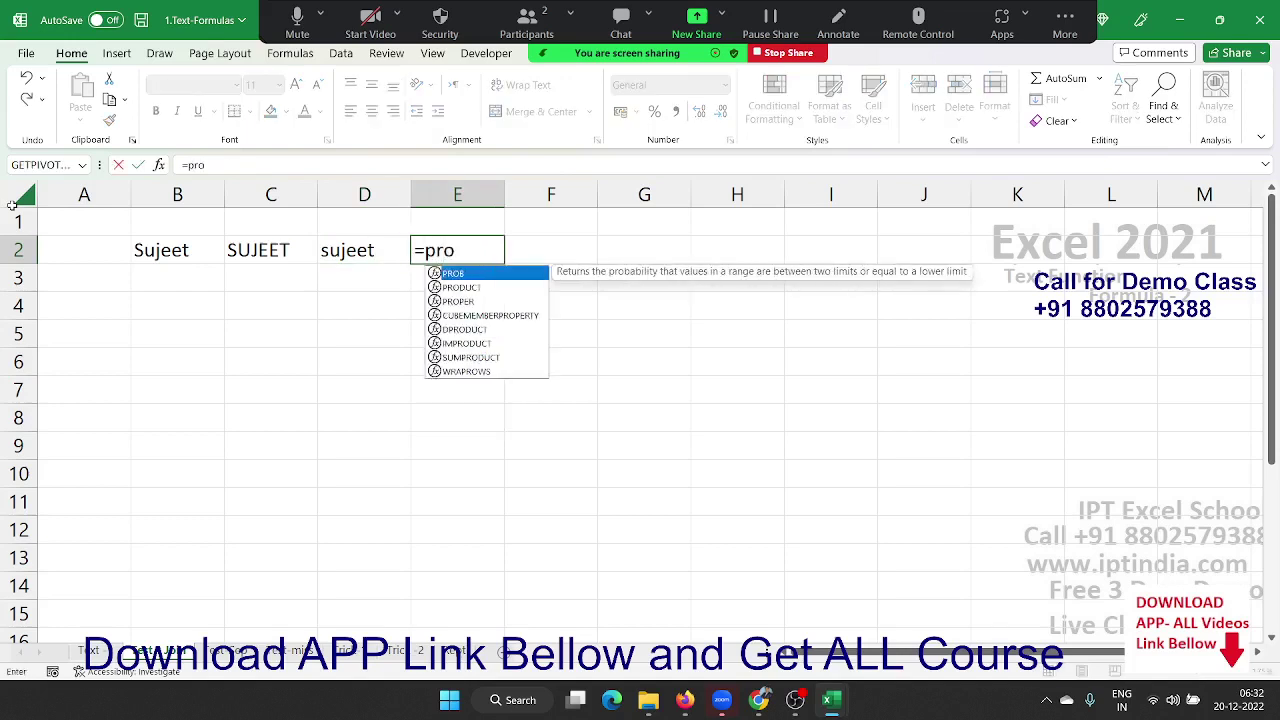
pyautogui.press('Down')
pyautogui.press('Down')
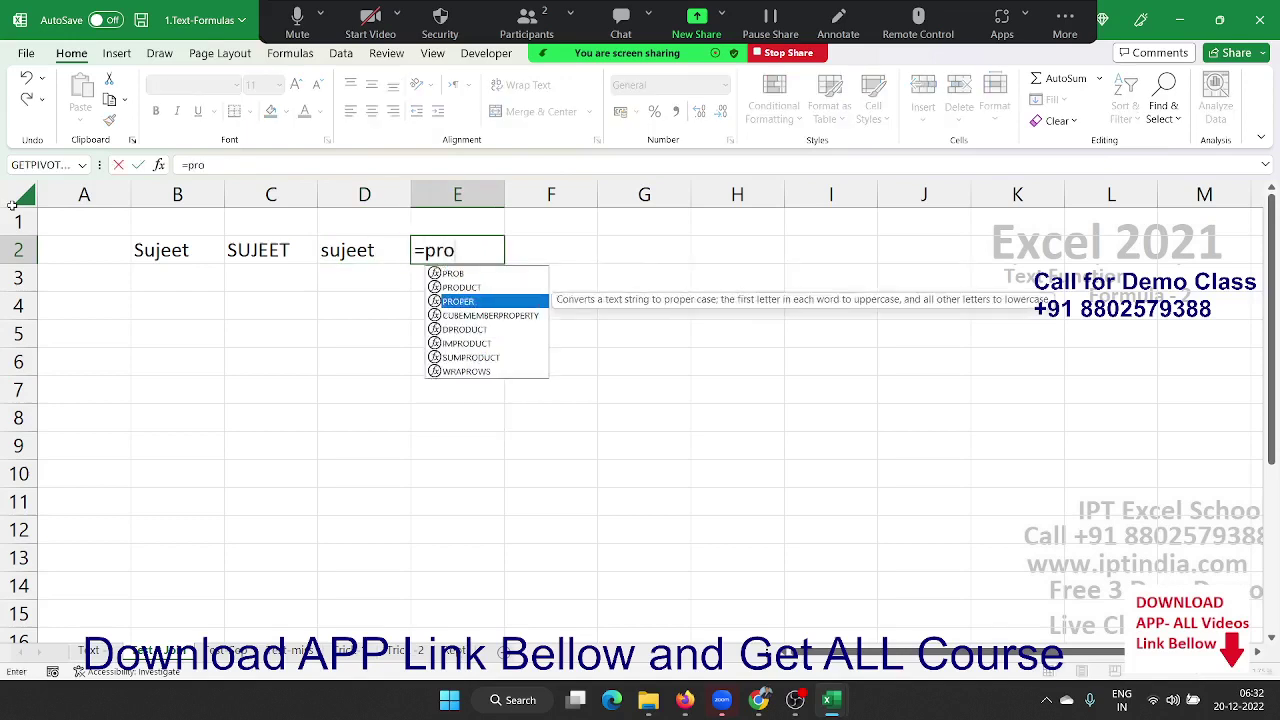
pyautogui.press('Tab')
pyautogui.press('Left')
pyautogui.press('Return')
# Review the UPPER, LOWER and PROPER formulas in C2:E2, then move to B4
pyautogui.press('Up')
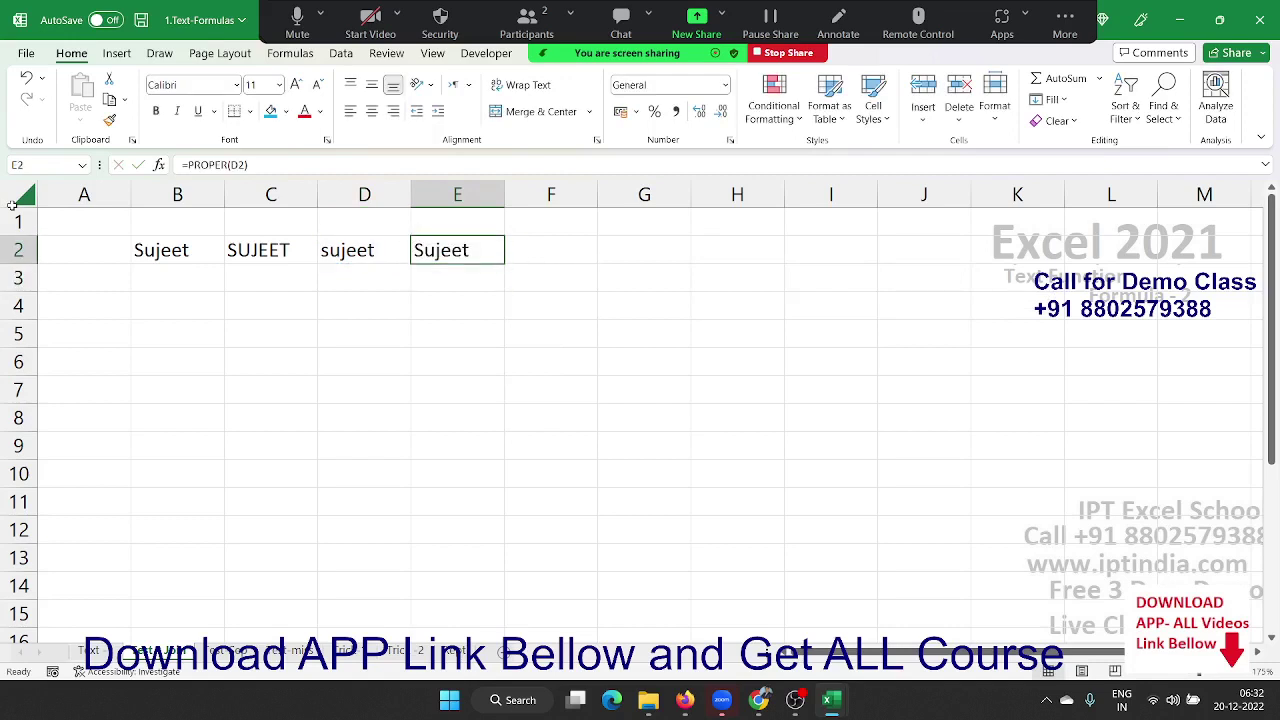
pyautogui.press('Left')
pyautogui.press('Left')
pyautogui.press('Right')
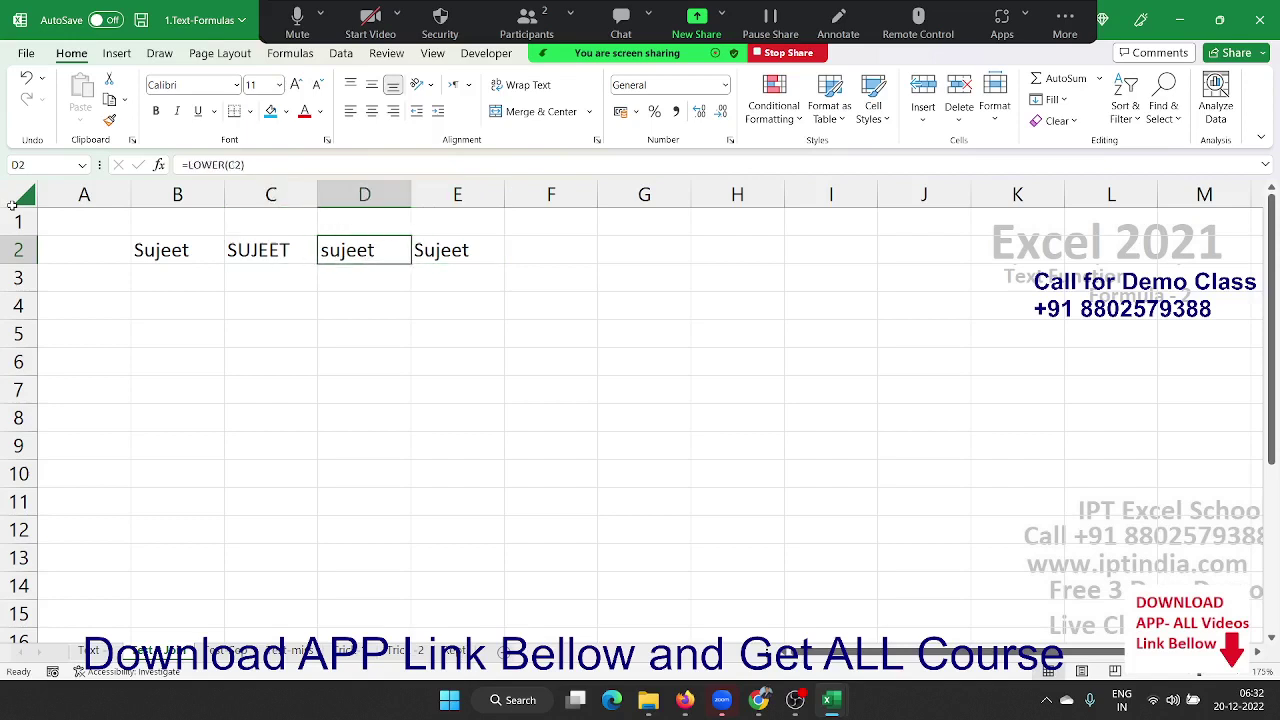
pyautogui.press('Right')
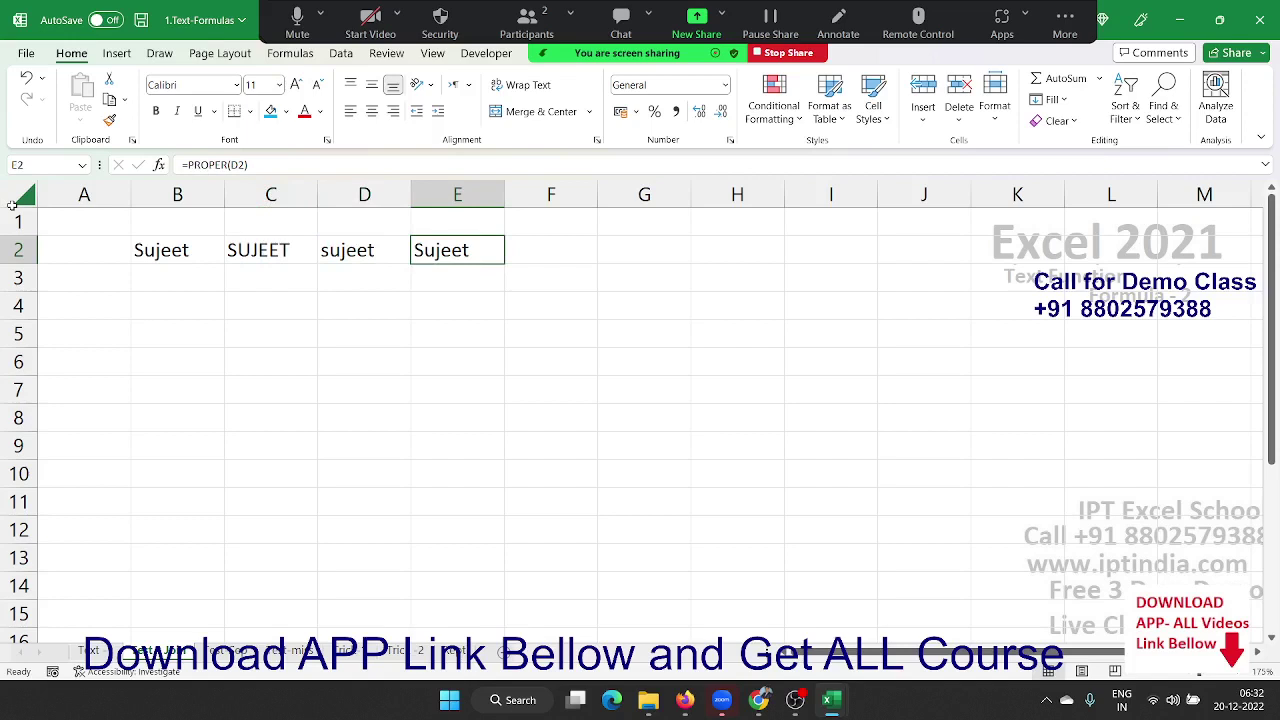
pyautogui.press('Down')
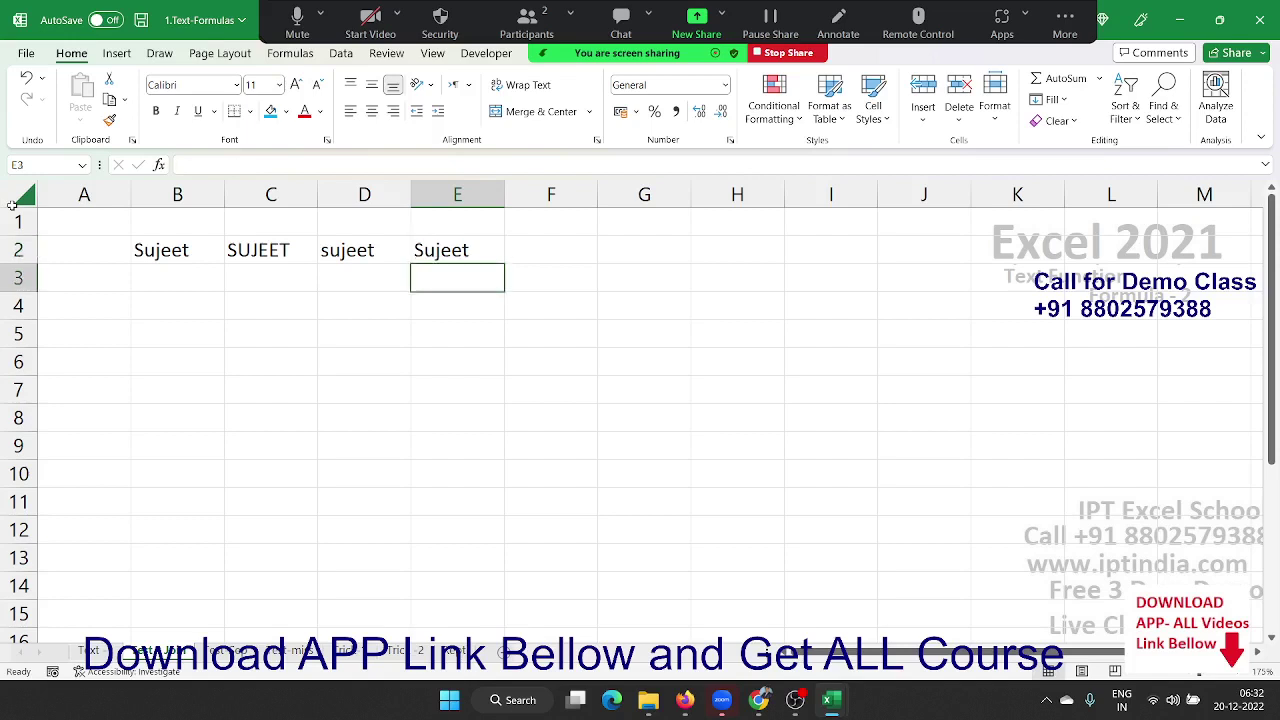
pyautogui.press('Left')
pyautogui.press('Left')
pyautogui.press('Left')
pyautogui.press('Down')
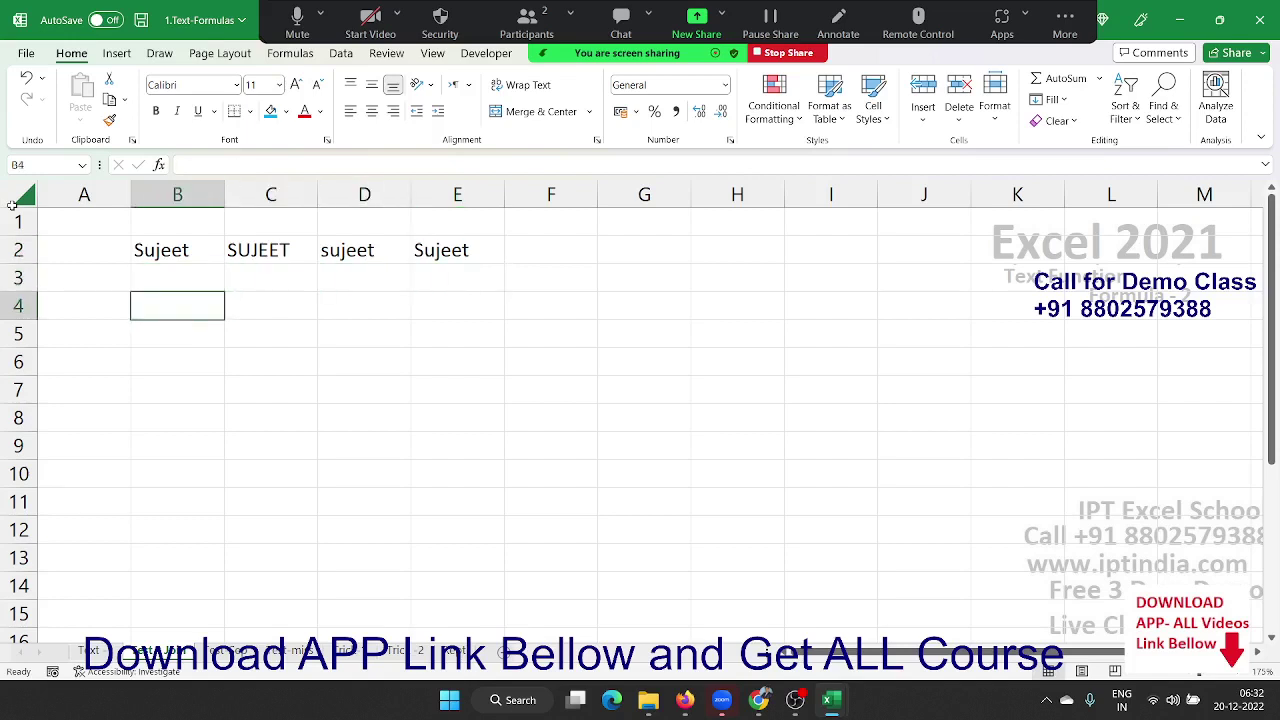
# Enter a first name in B4 and a surname in C4
pyautogui.write('sujeet')
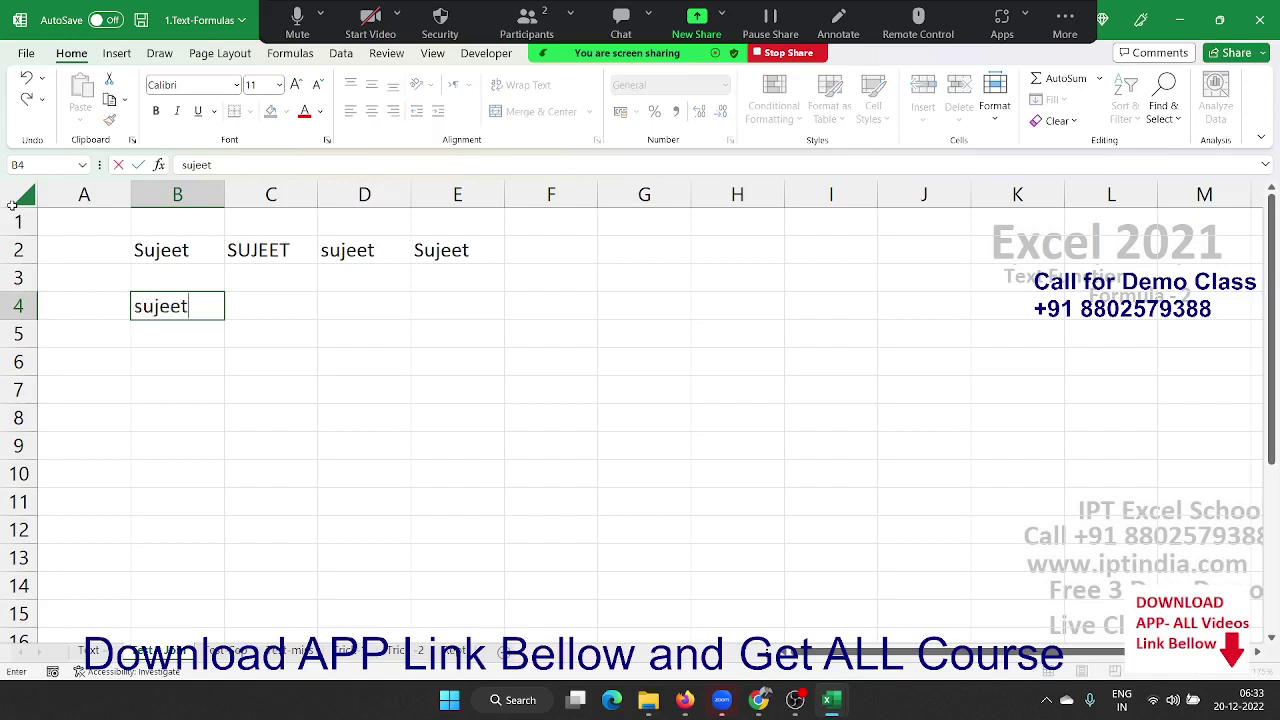
pyautogui.press('Tab')
pyautogui.write('K')
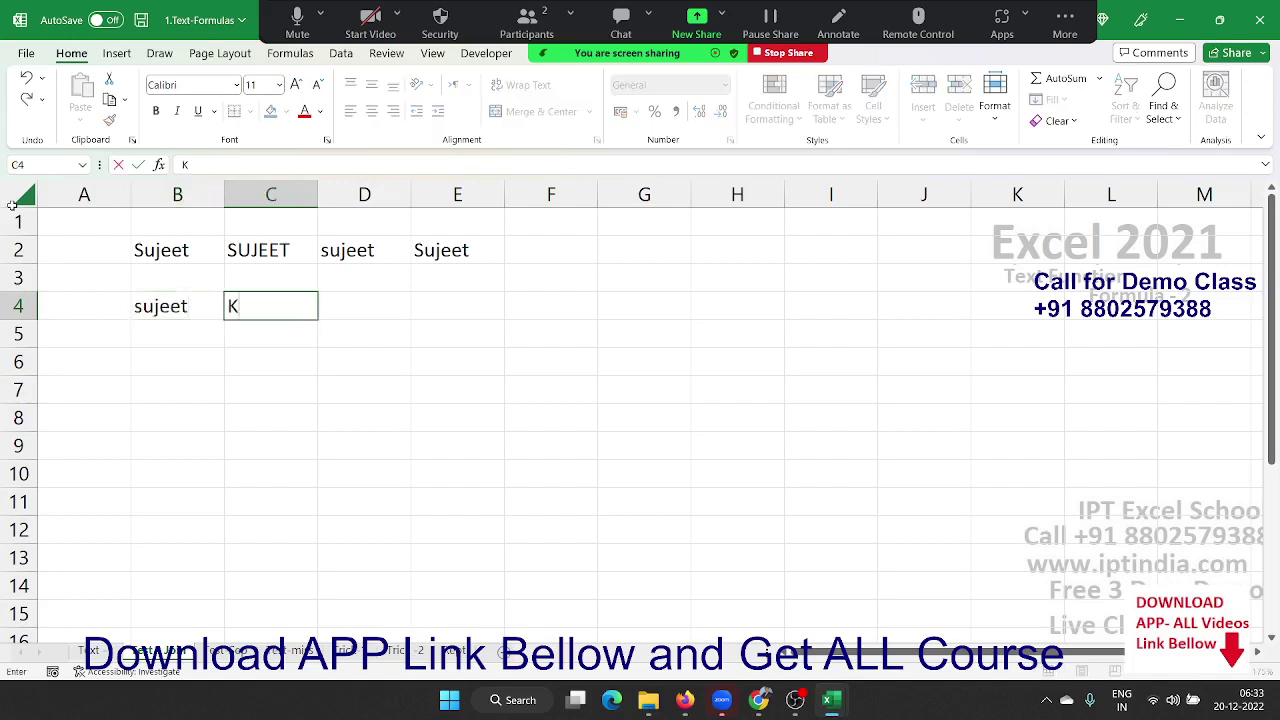
pyautogui.write('umar')
pyautogui.press('Tab')
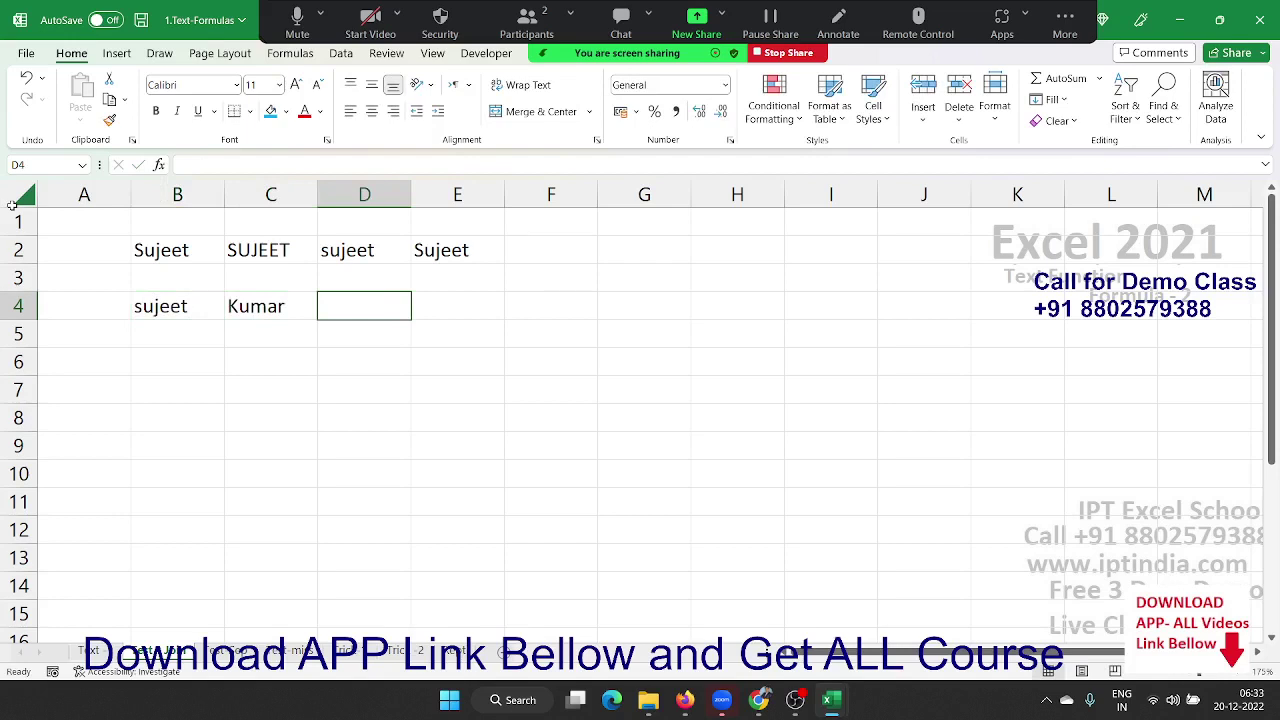
# Enter =CONCATENATE(B4," ",C4) in D4 to join the names with a space
pyautogui.write('=')
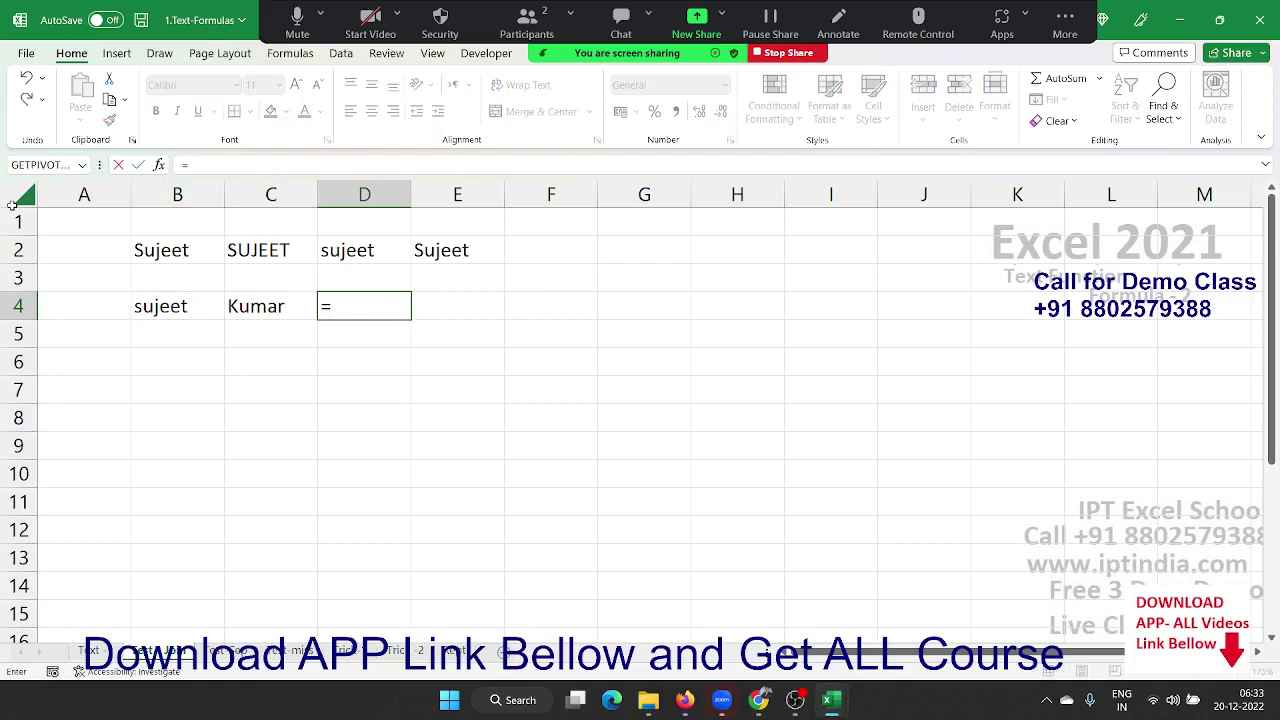
pyautogui.write('con')
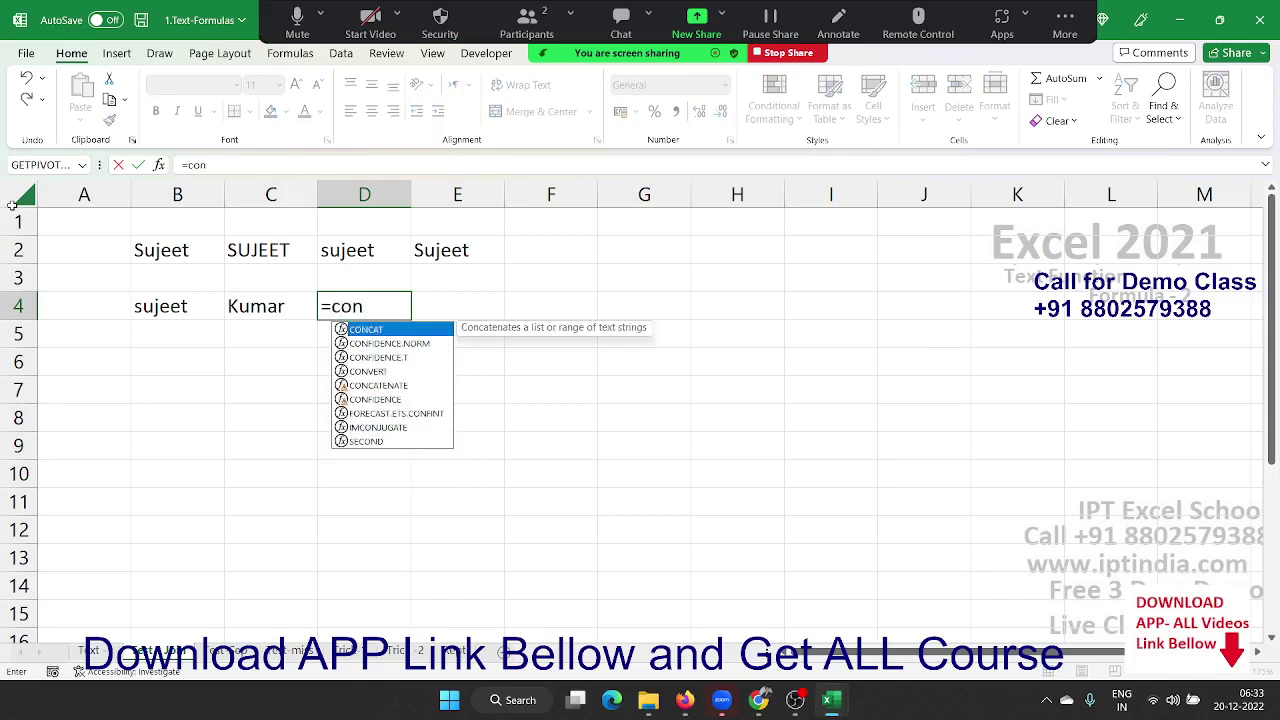
pyautogui.press('Down')
pyautogui.press('Down')
pyautogui.press('Down')
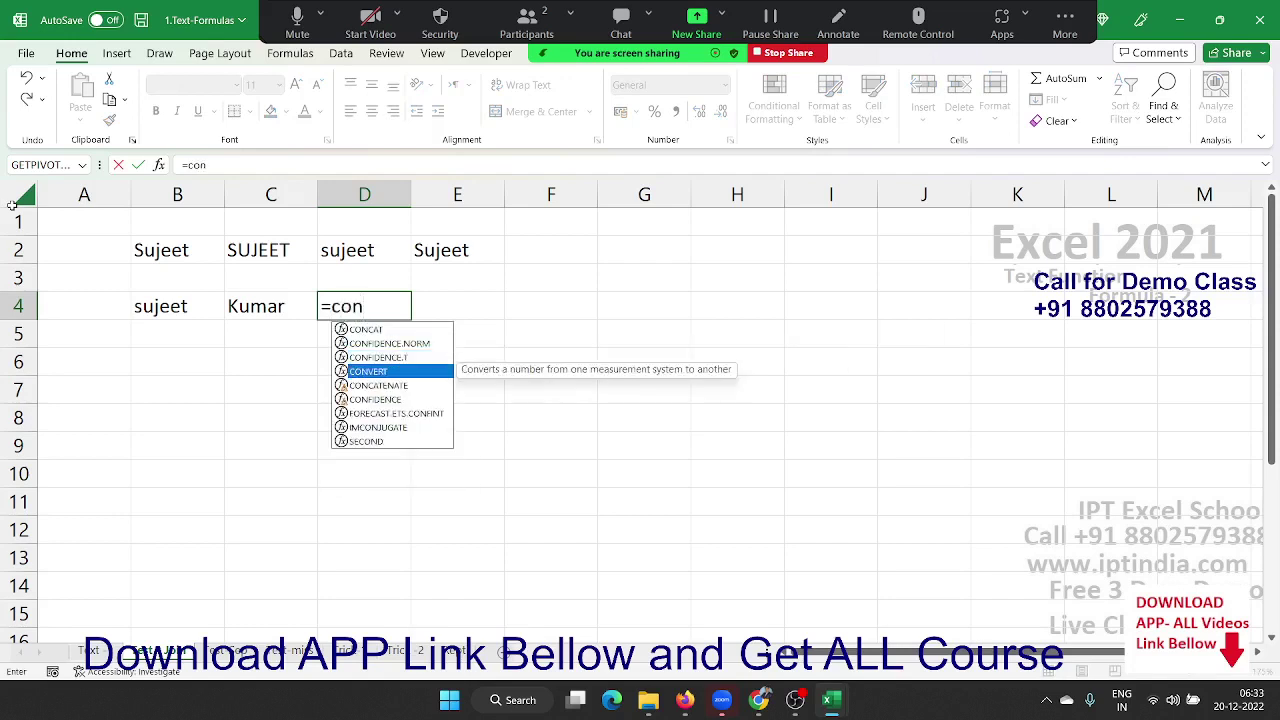
pyautogui.press('Down')
pyautogui.press('Tab')
pyautogui.press('Left')
pyautogui.press('Left')
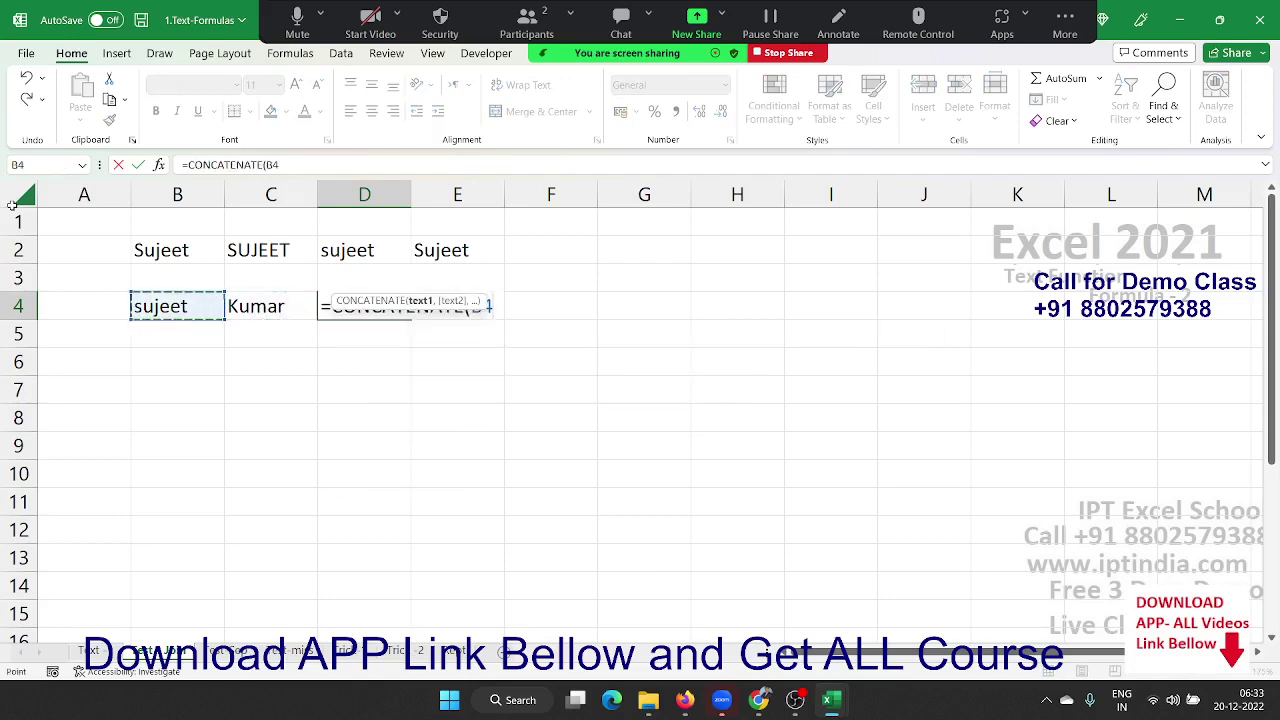
pyautogui.write(',"')
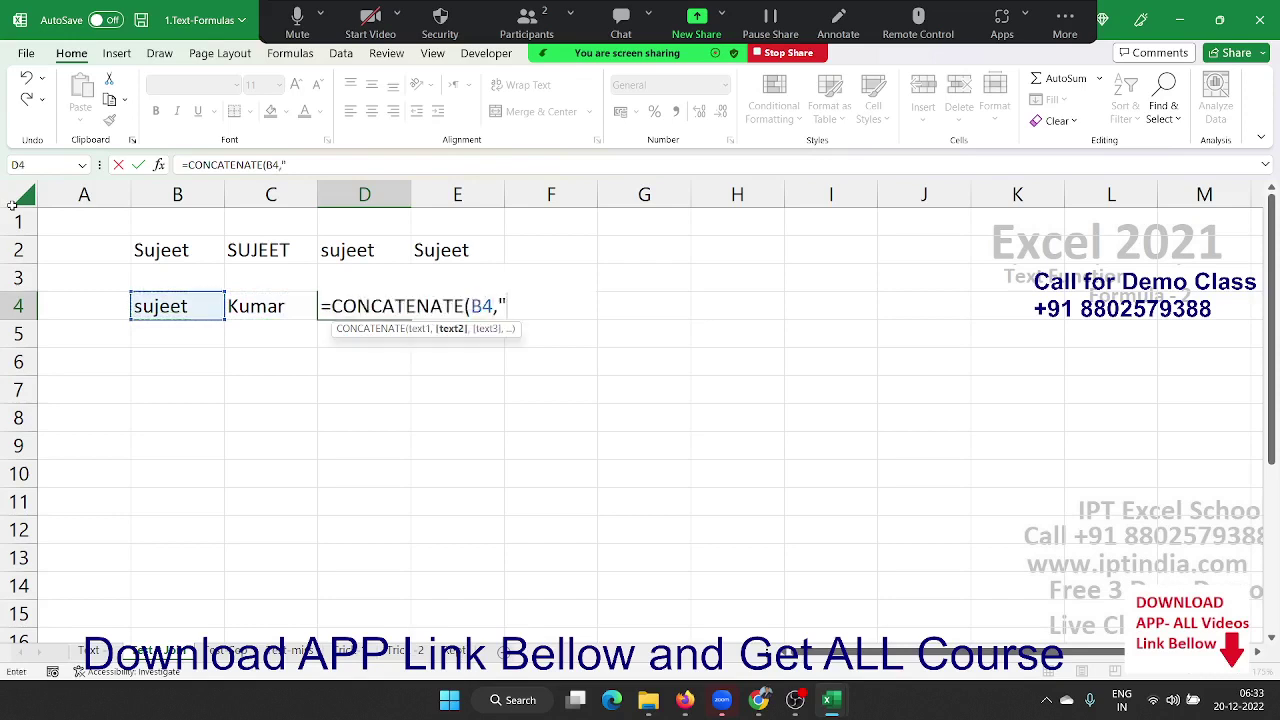
pyautogui.write(' ",')
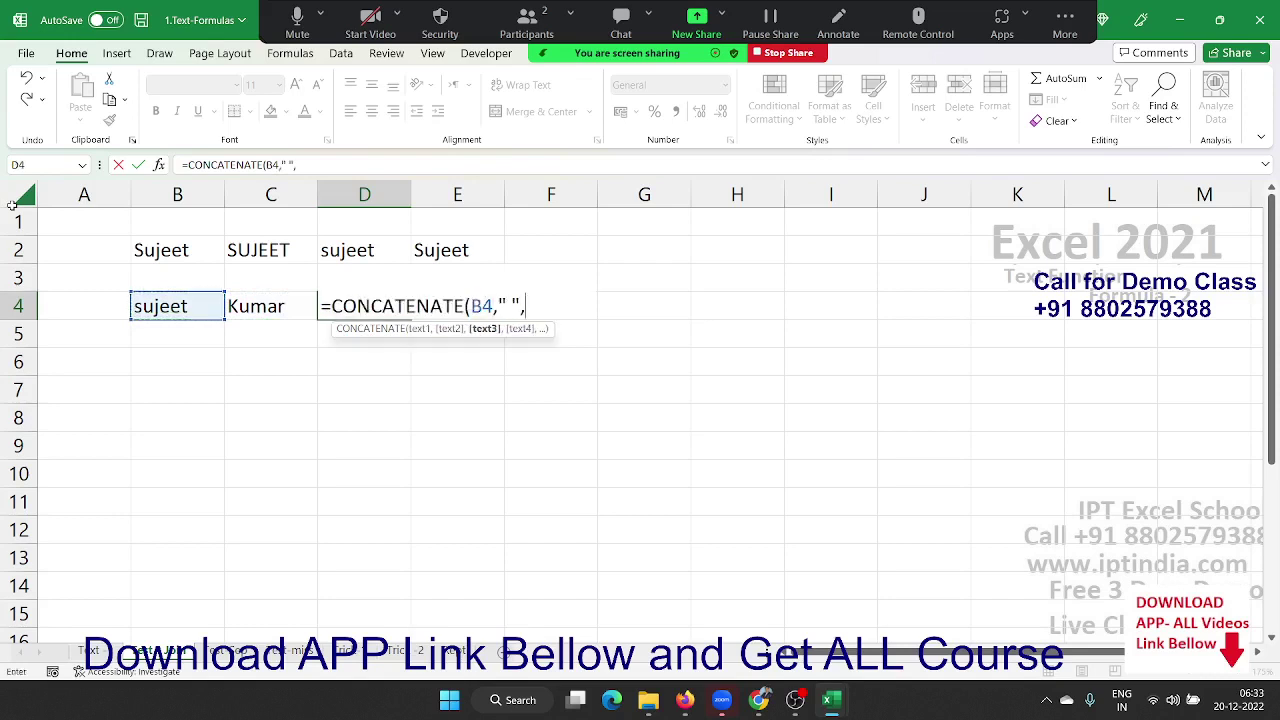
pyautogui.press('Left')
pyautogui.press('Return')
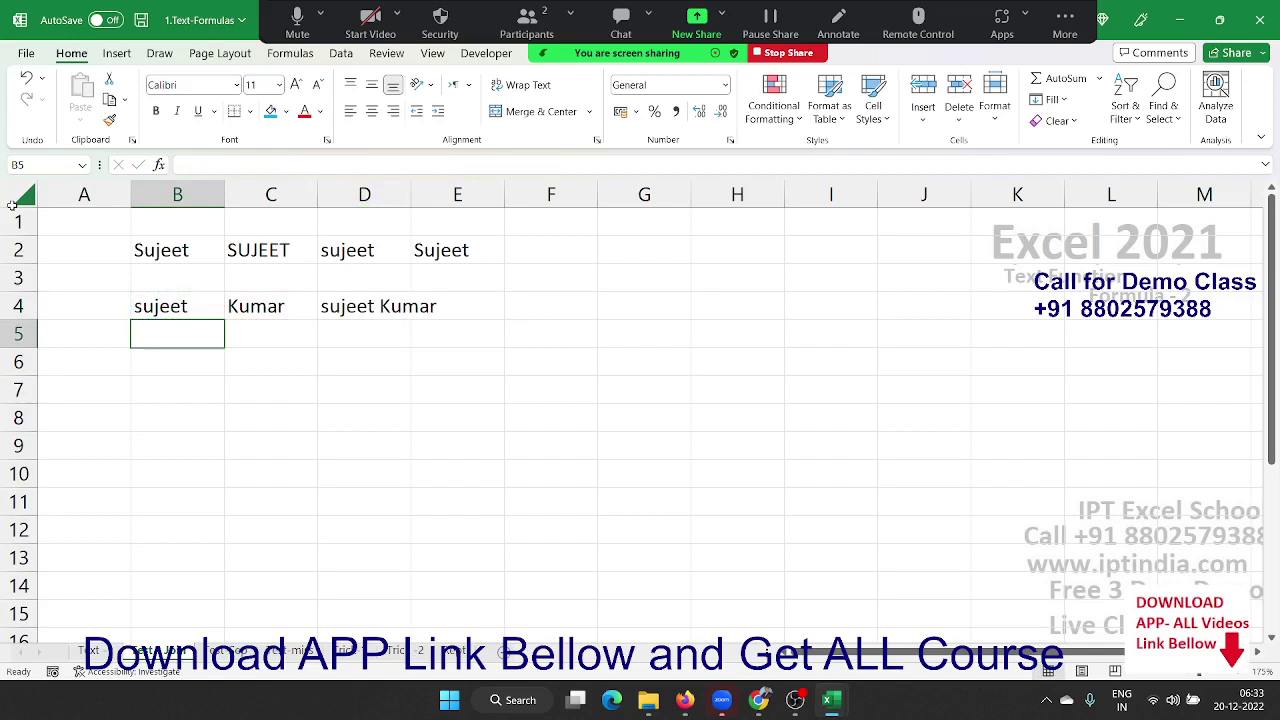
# Enter =B4&" "&C4 in D5 to join the same names with ampersands
pyautogui.press('Right')
pyautogui.press('Right')
pyautogui.write('=')
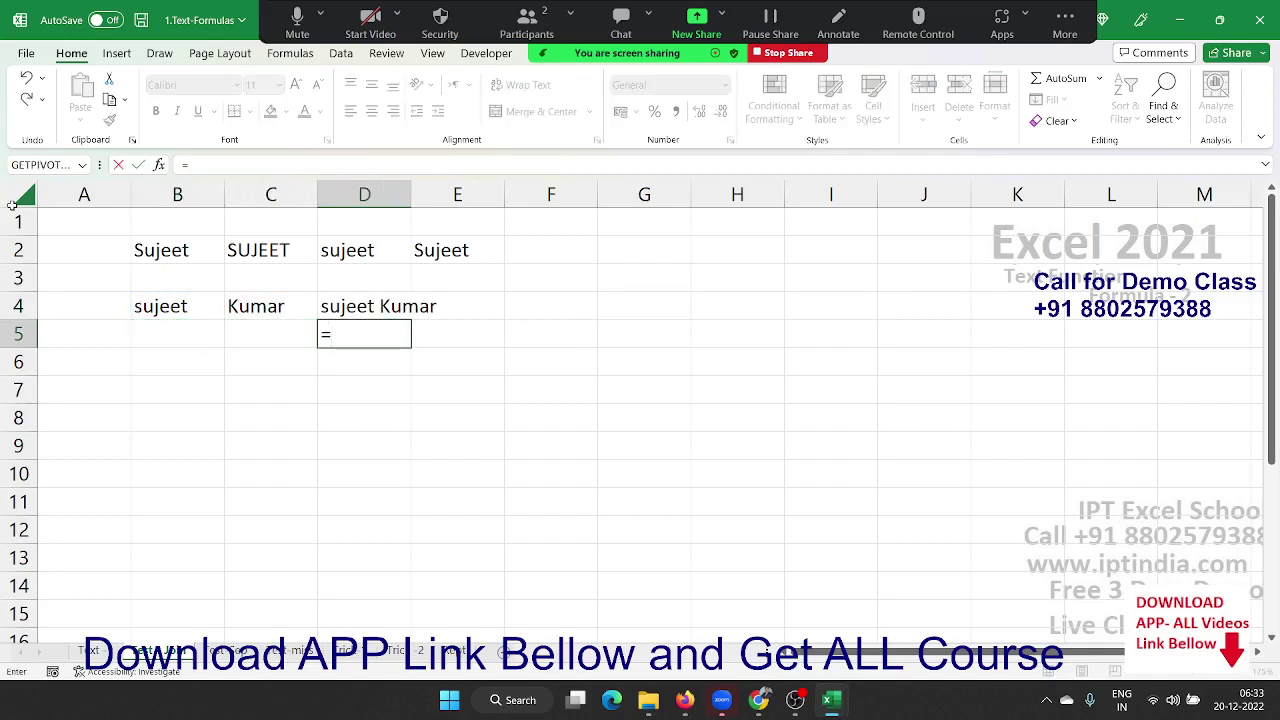
pyautogui.press('Up')
pyautogui.press('Left')
pyautogui.press('Left')
pyautogui.write('&')
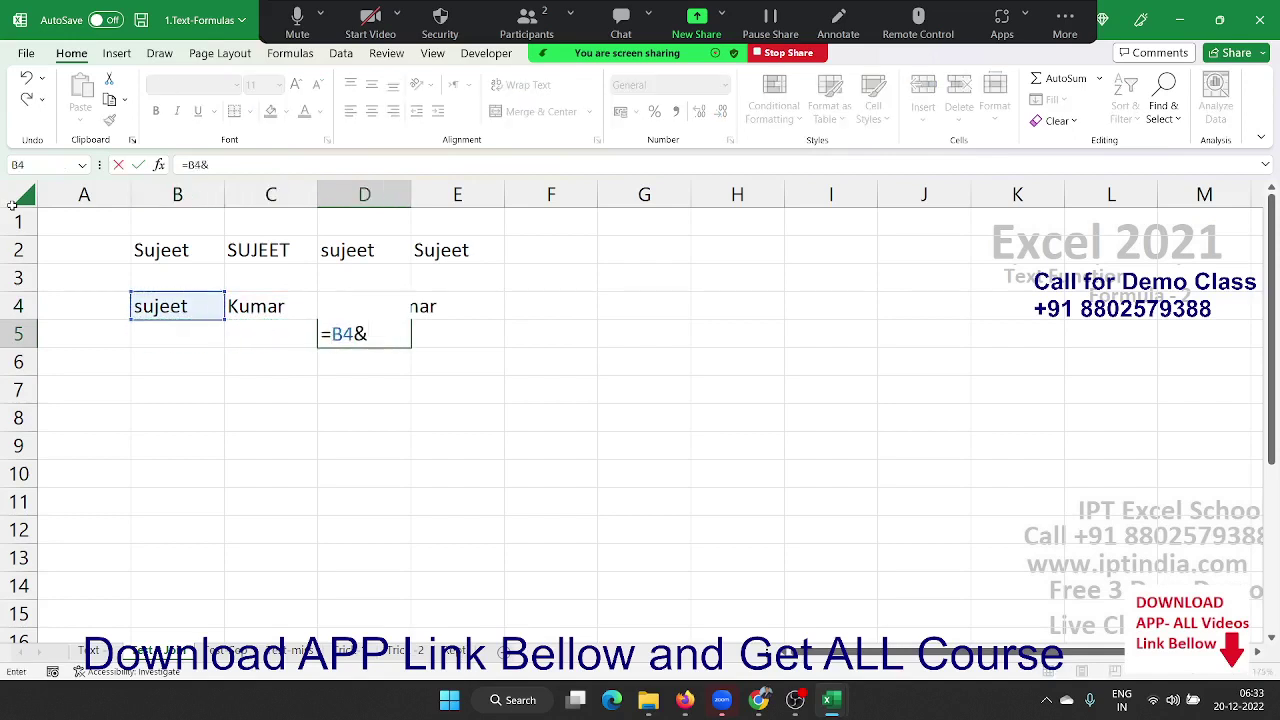
pyautogui.write('" "')
pyautogui.write('&')
pyautogui.press('Left')
pyautogui.press('Up')
pyautogui.press('Return')
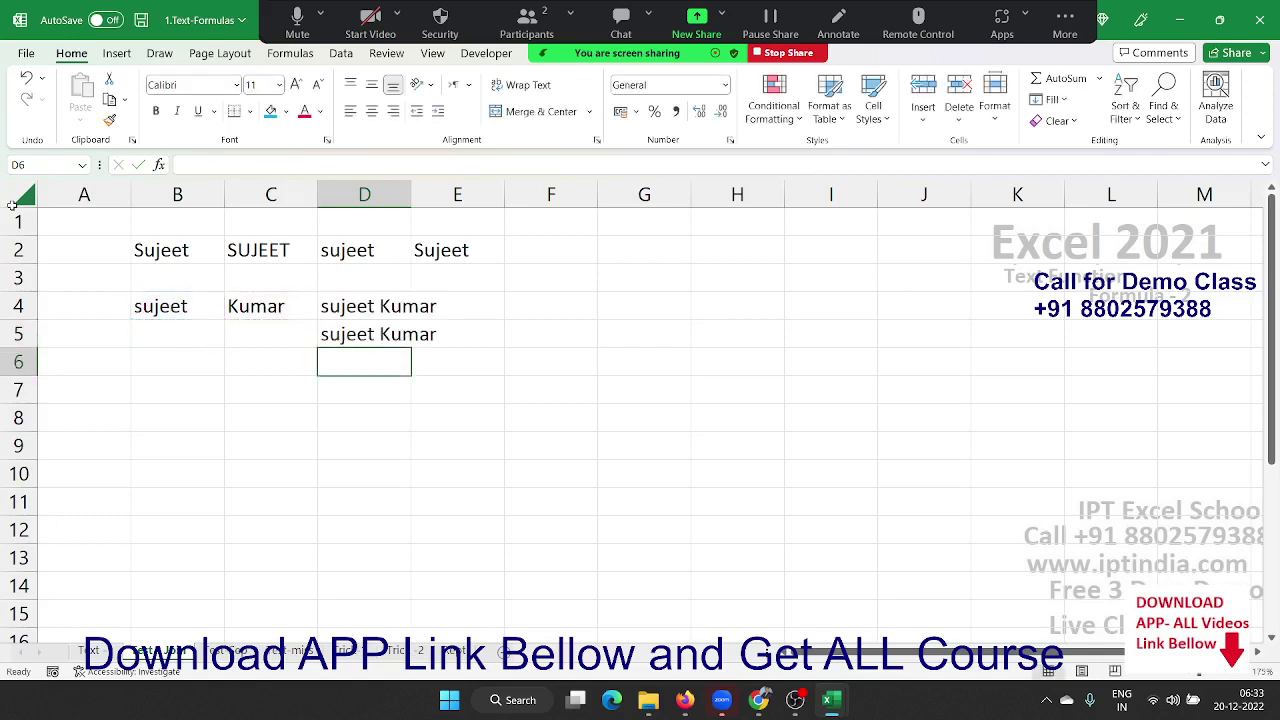
pyautogui.press('Left')
pyautogui.press('Left')
pyautogui.press('Left')
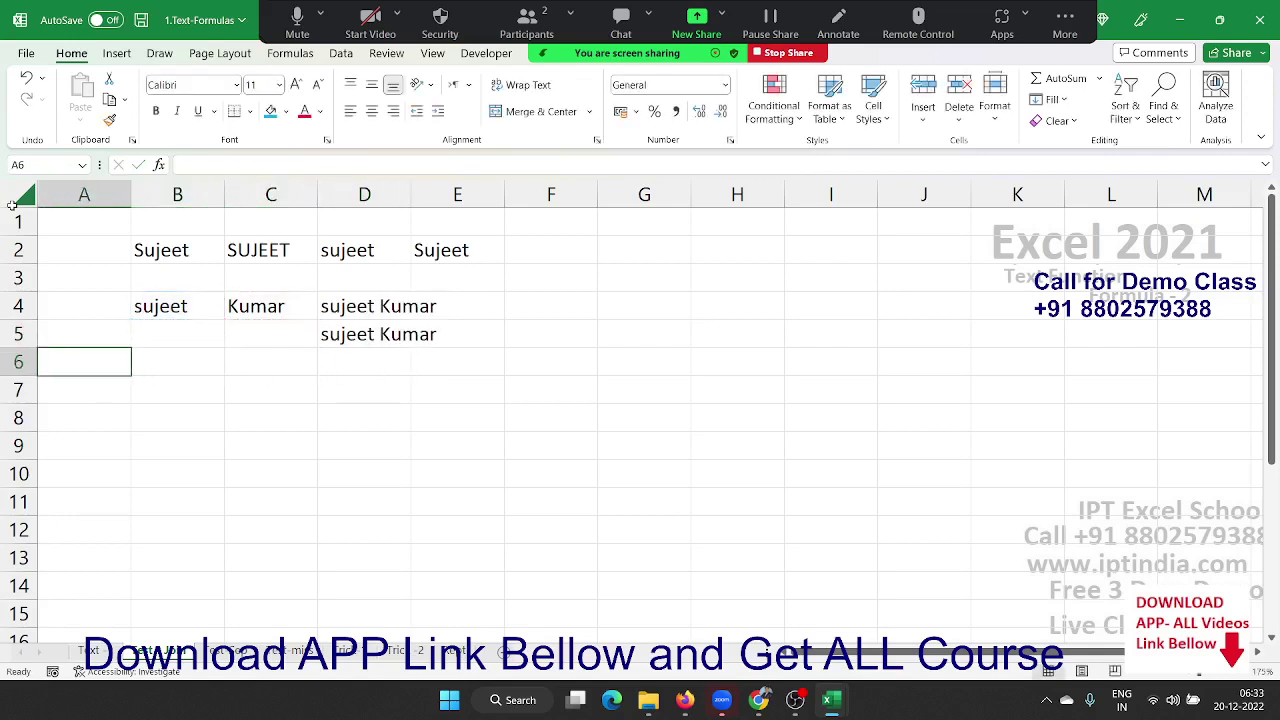
# Type a first name in A6 and fill-drag a custom list of eleven names down to A16
pyautogui.write('Puja')
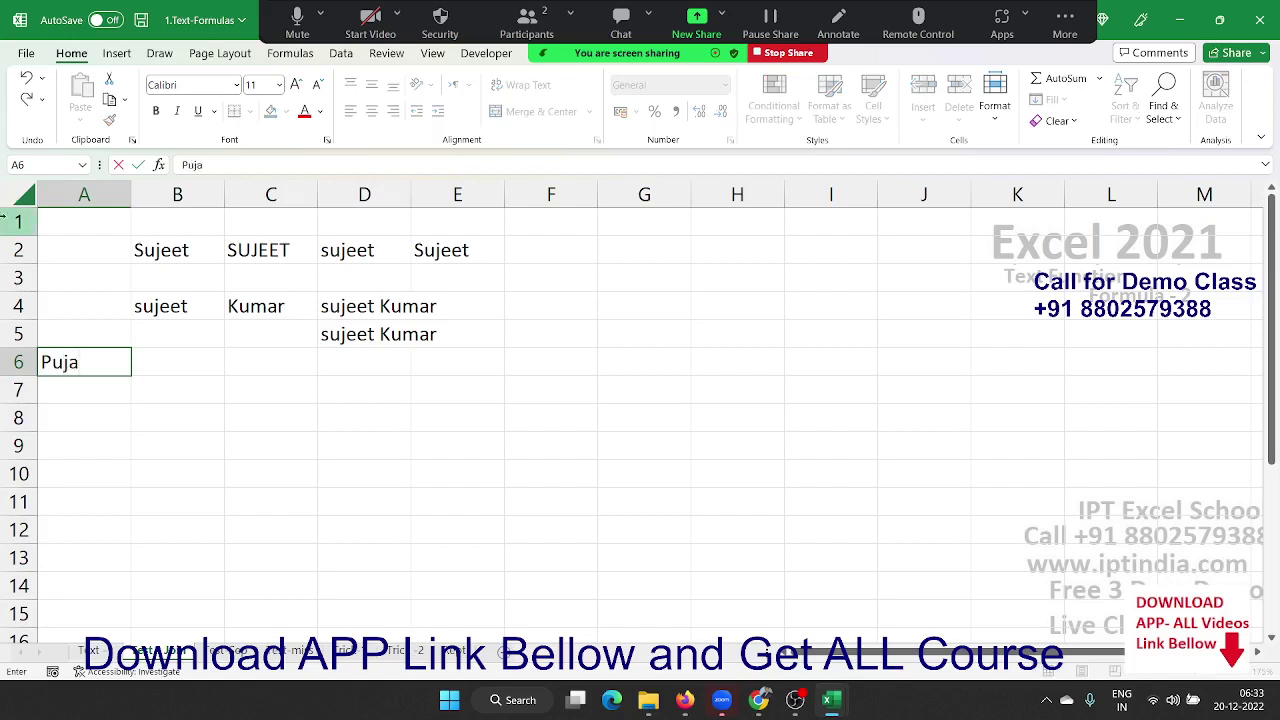
pyautogui.moveTo(212, 411)
pyautogui.mouseDown()
pyautogui.moveTo(100, 390)
pyautogui.moveTo(111, 579)
pyautogui.moveTo(126, 574)
pyautogui.mouseUp()
pyautogui.click(92, 362)
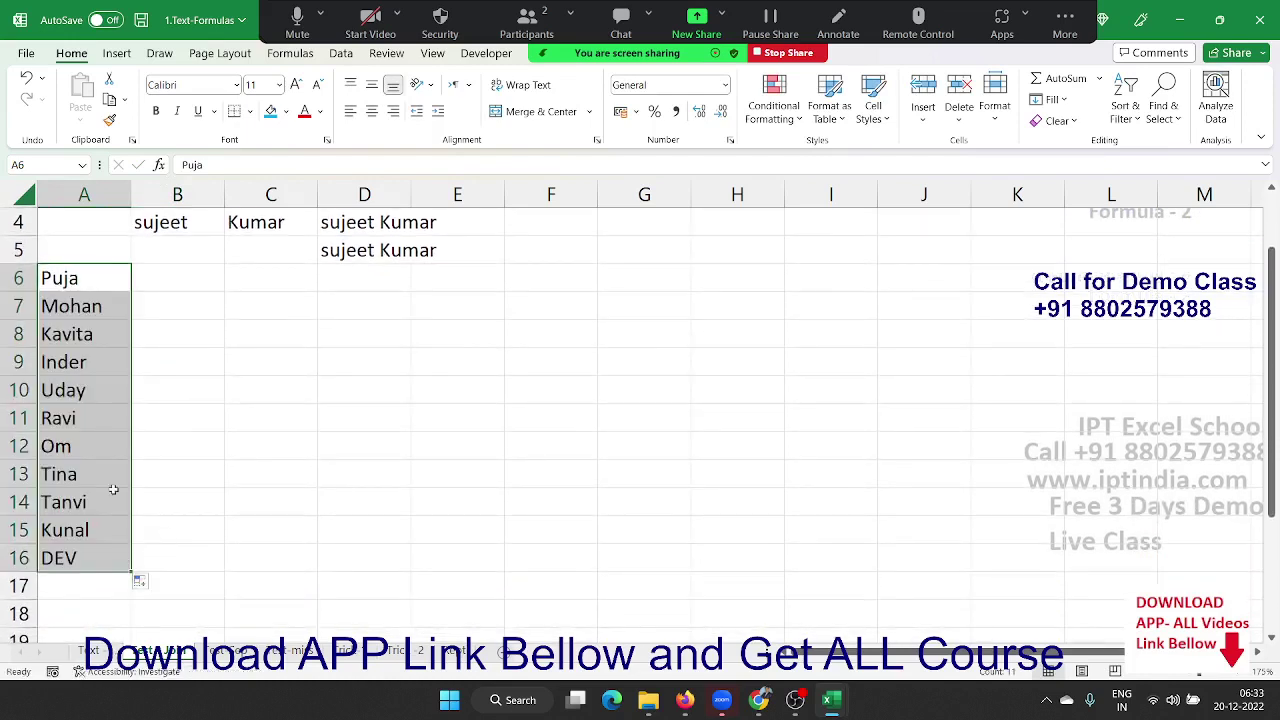
pyautogui.scroll(1, 177, 346)
pyautogui.click(228, 367)
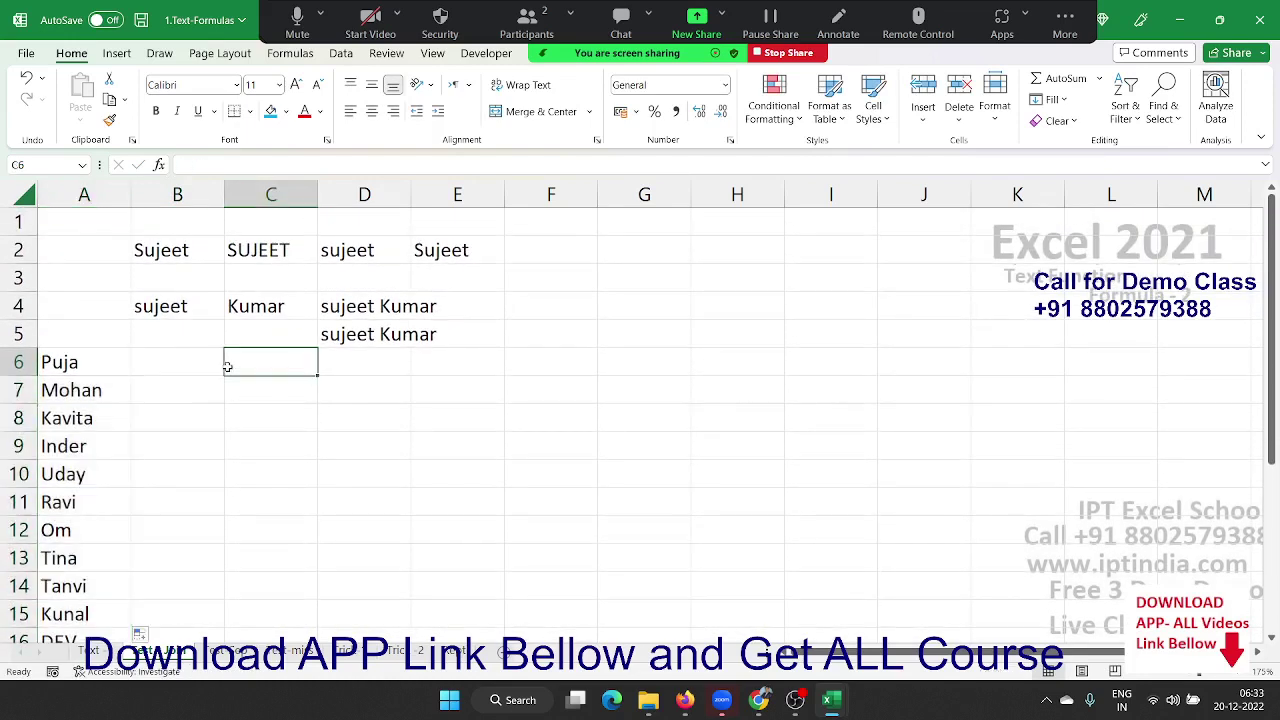
pyautogui.click(145, 380)
pyautogui.click(90, 366)
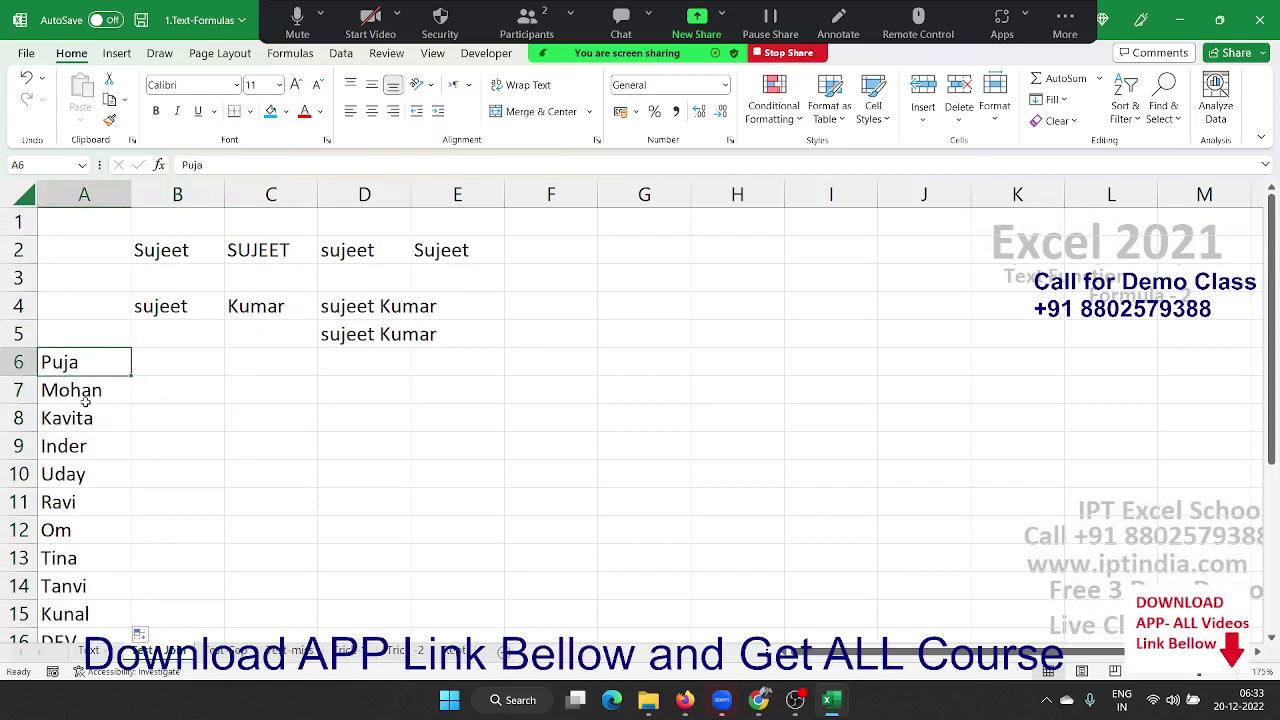
pyautogui.moveTo(95, 420); pyautogui.dragTo(103, 449)
pyautogui.click(103, 452)
# Enter =CONCAT(A6:A16) in B6, running the eleven names together without separators
pyautogui.click(165, 366)
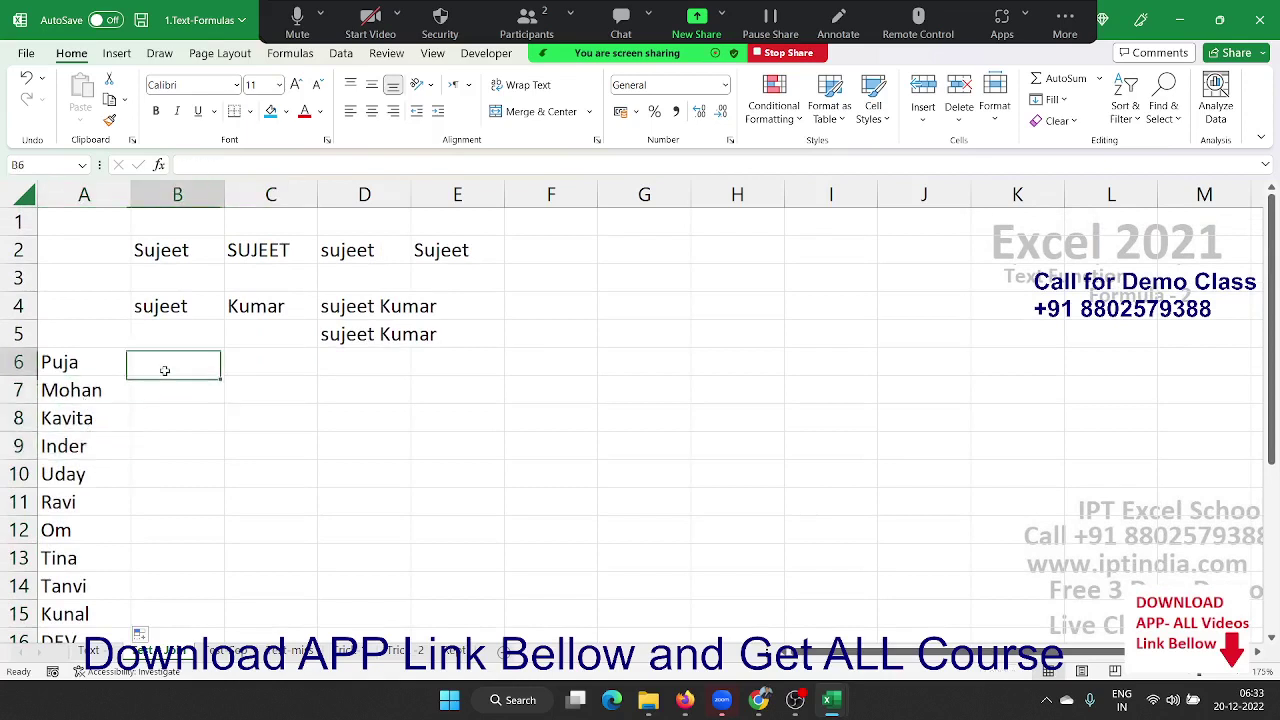
pyautogui.write('=')
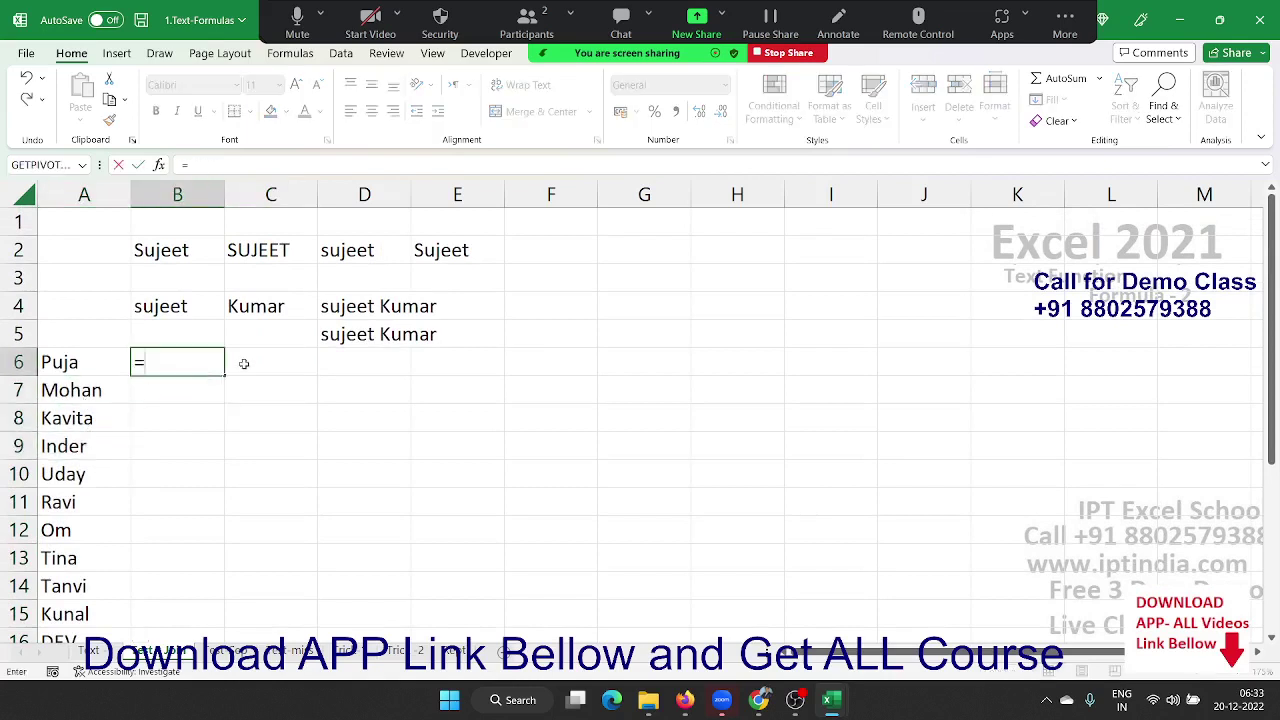
pyautogui.write('con')
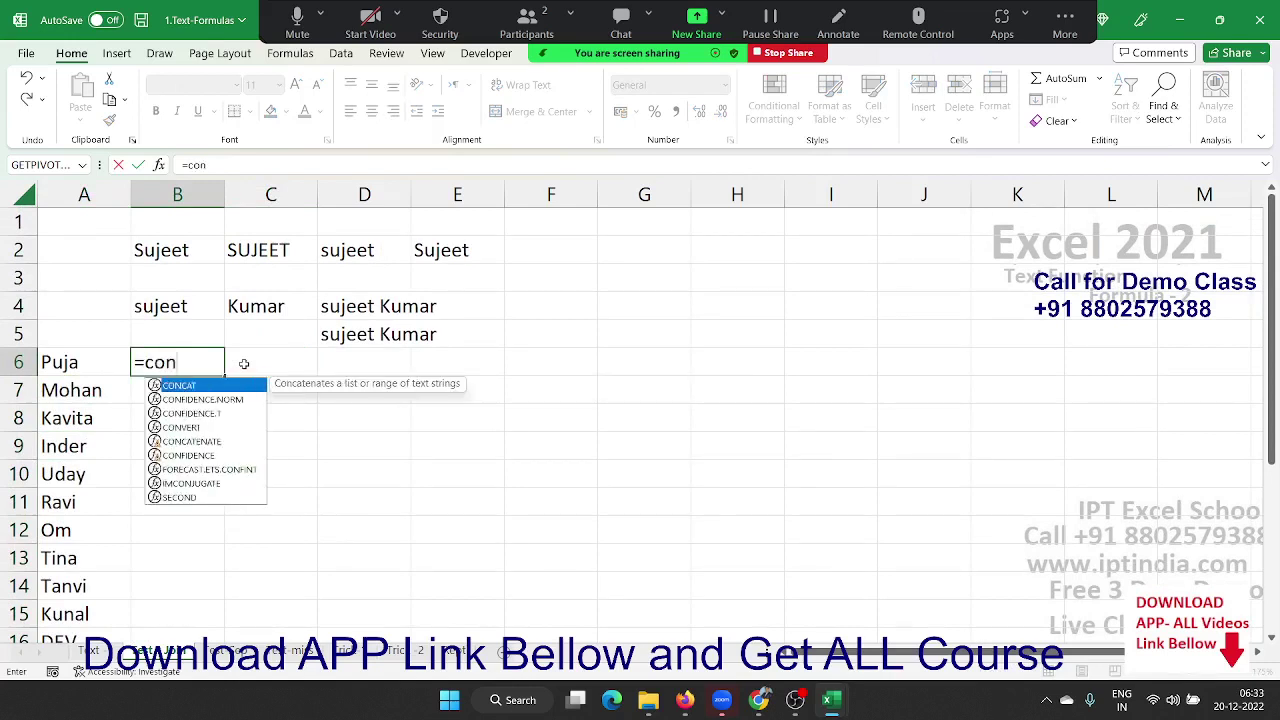
pyautogui.press('Tab')
pyautogui.press('Left')
pyautogui.hotkey('ctrl', 'shift', 'Down')
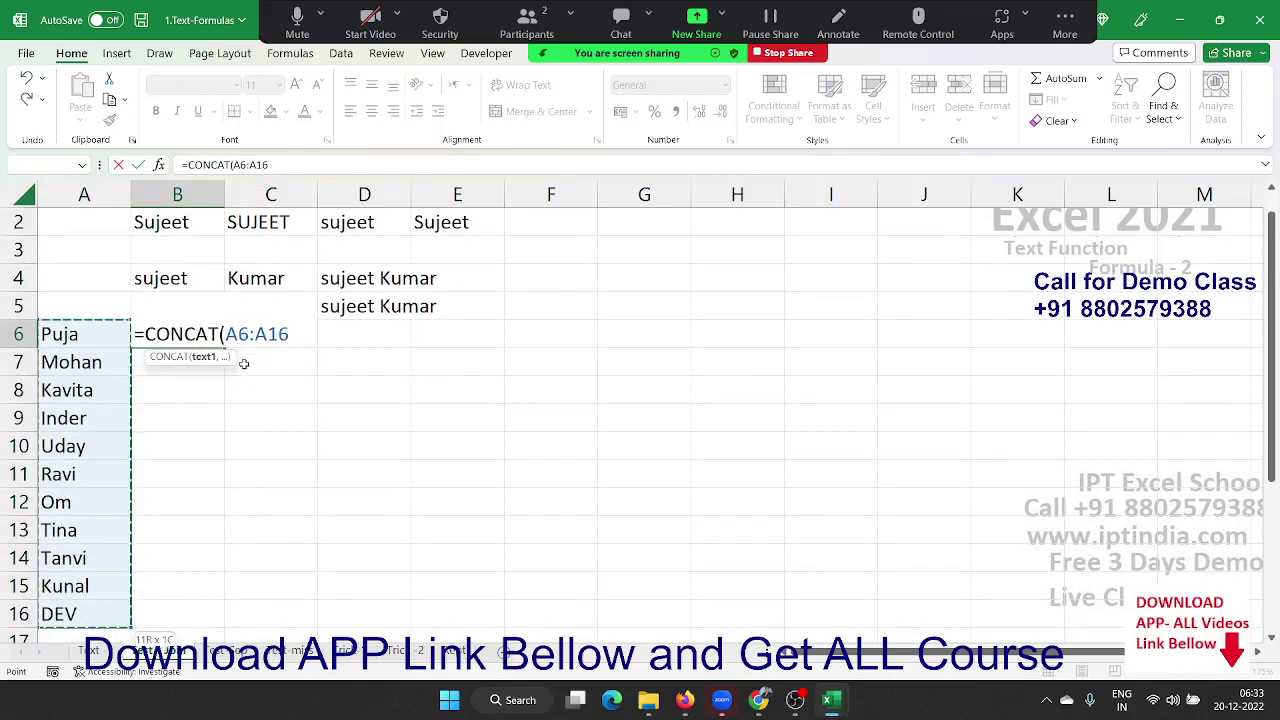
pyautogui.press('Return')
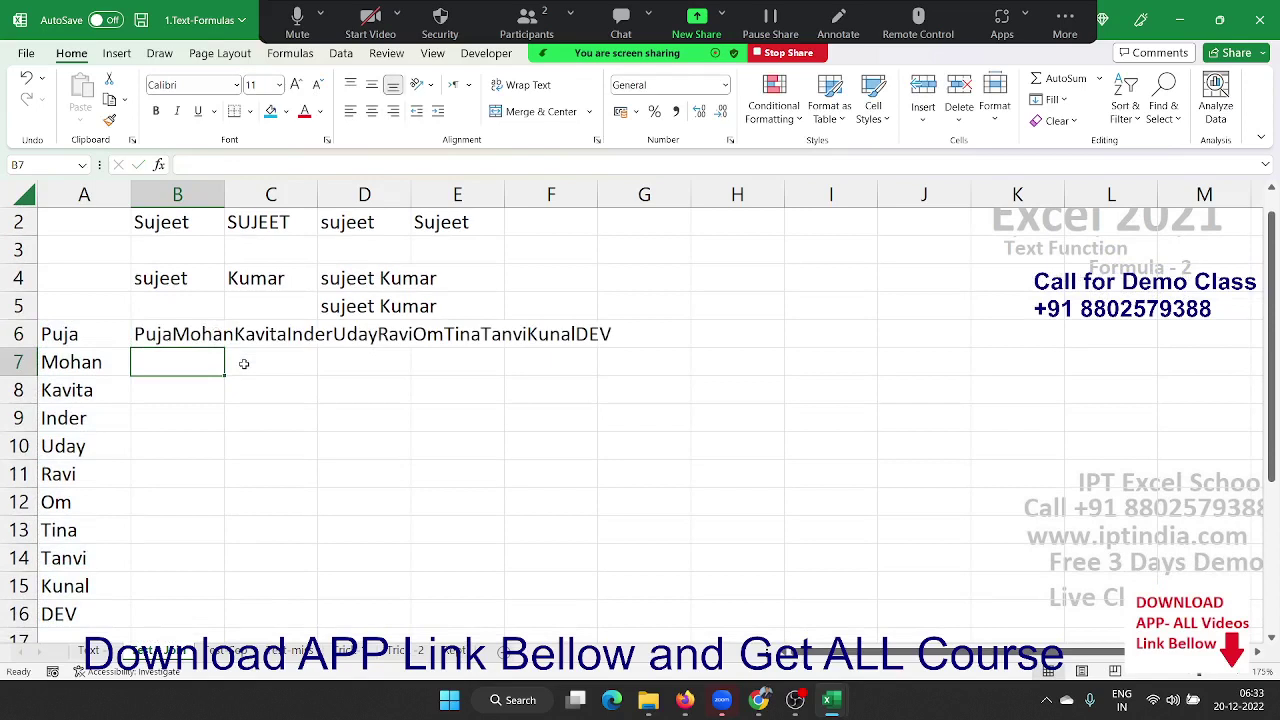
# Enter =TEXTJOIN(",",TRUE,A6:A16) in B7 for a comma-separated list of the names
pyautogui.write('=t')
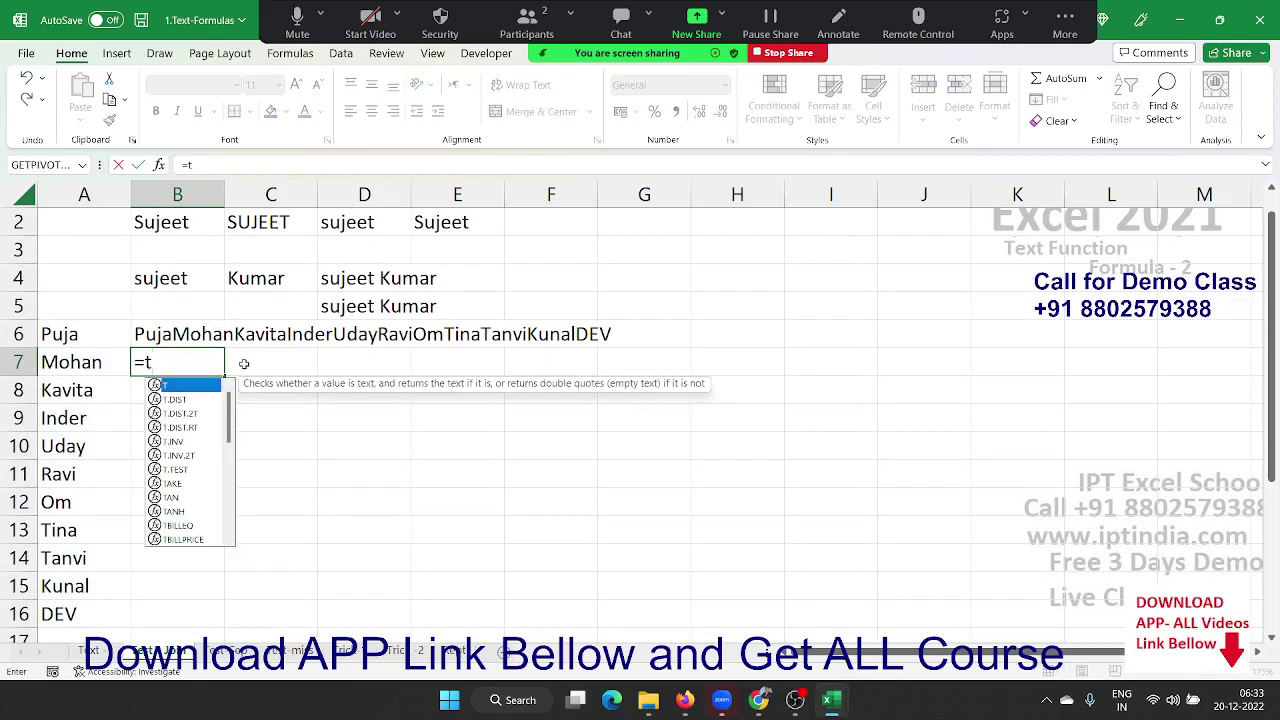
pyautogui.write('ex')
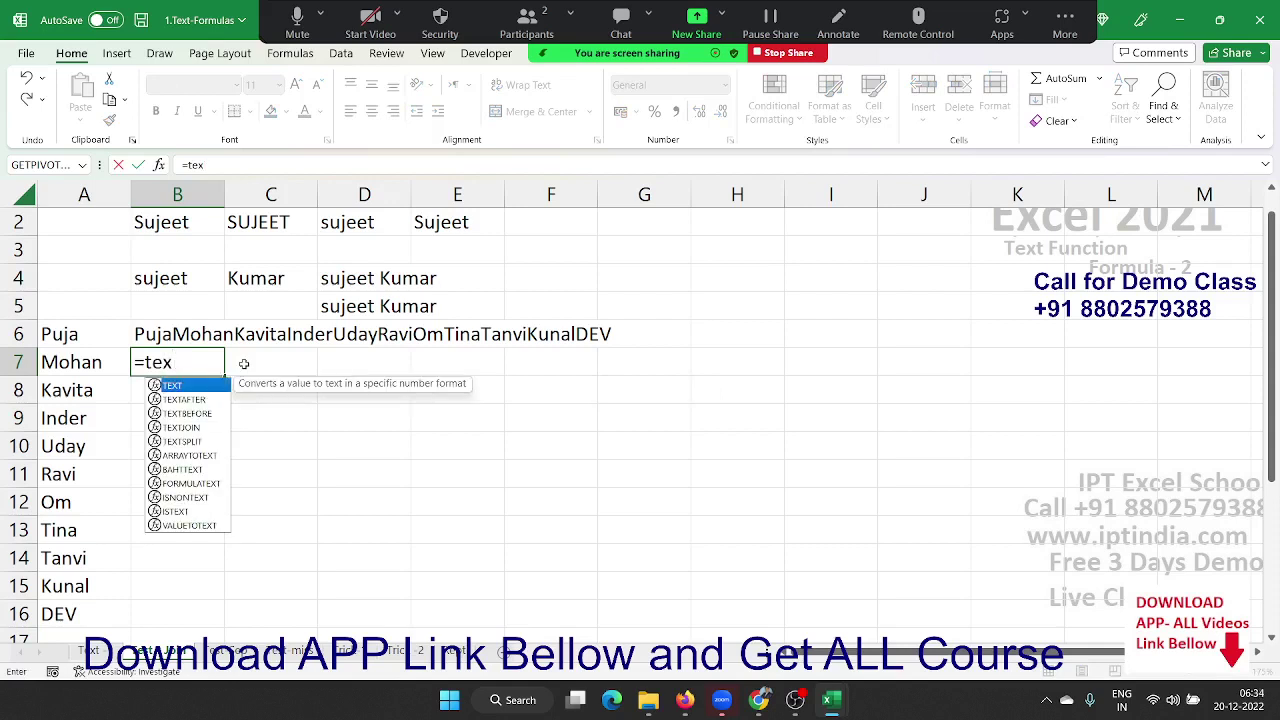
pyautogui.write('t')
pyautogui.press('Down')
pyautogui.press('Down')
pyautogui.press('Down')
pyautogui.press('Tab')
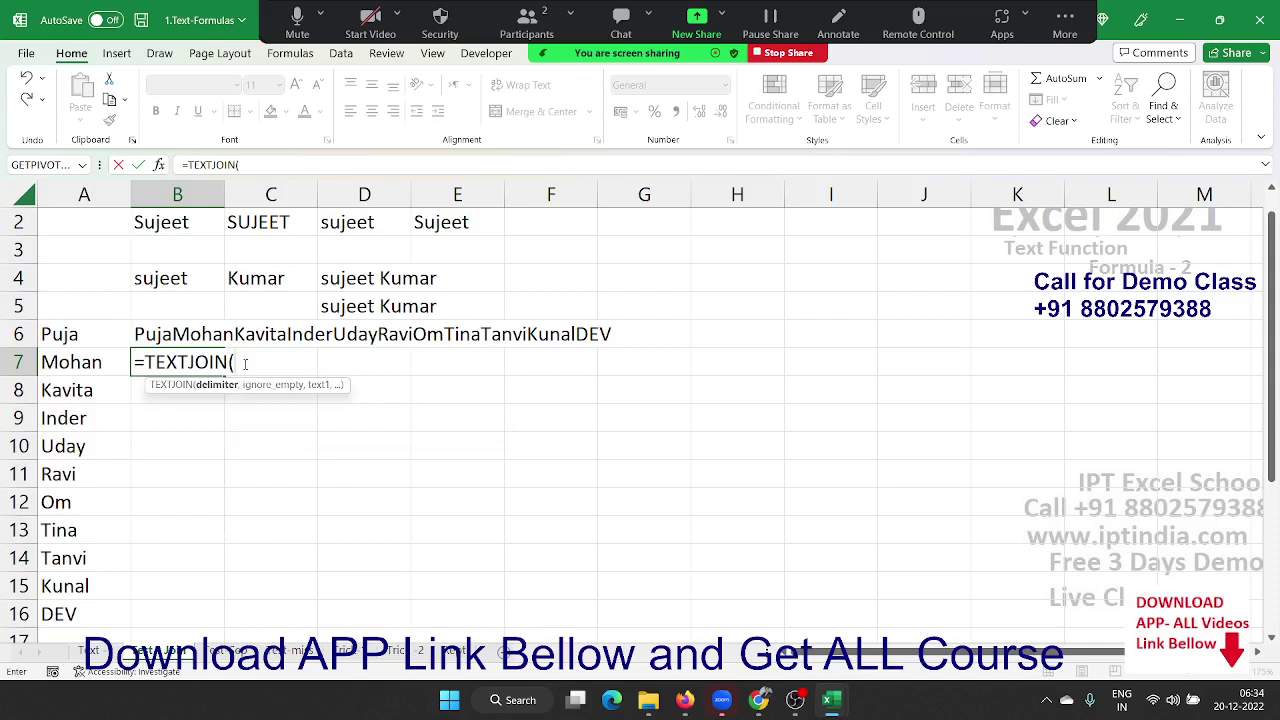
pyautogui.write('",",')
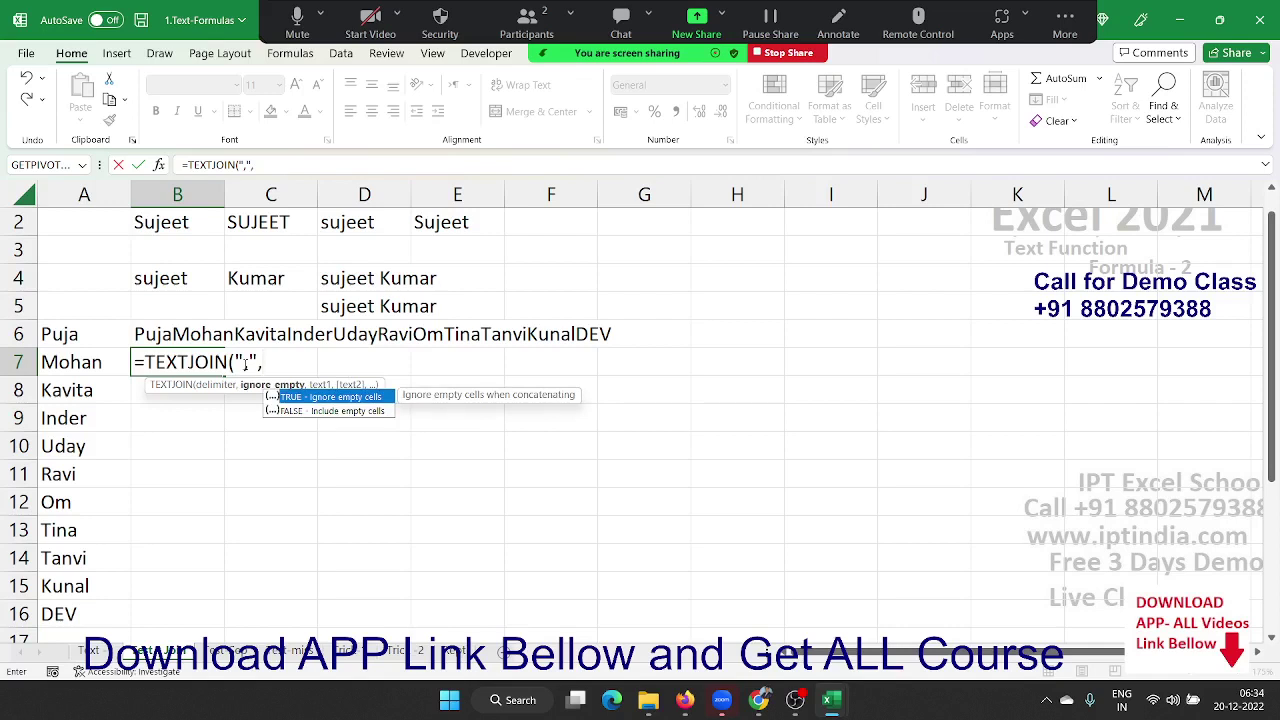
pyautogui.press('Tab')
pyautogui.write(',')
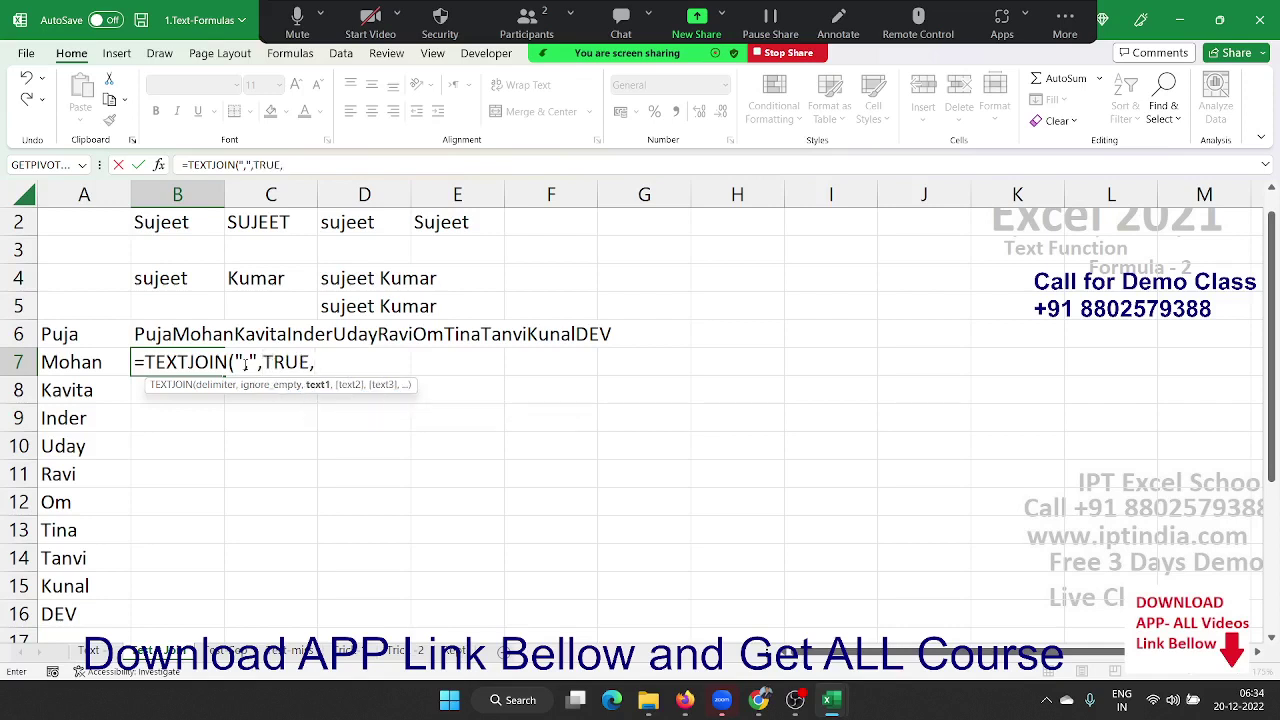
pyautogui.moveTo(84, 334); pyautogui.dragTo(84, 614)
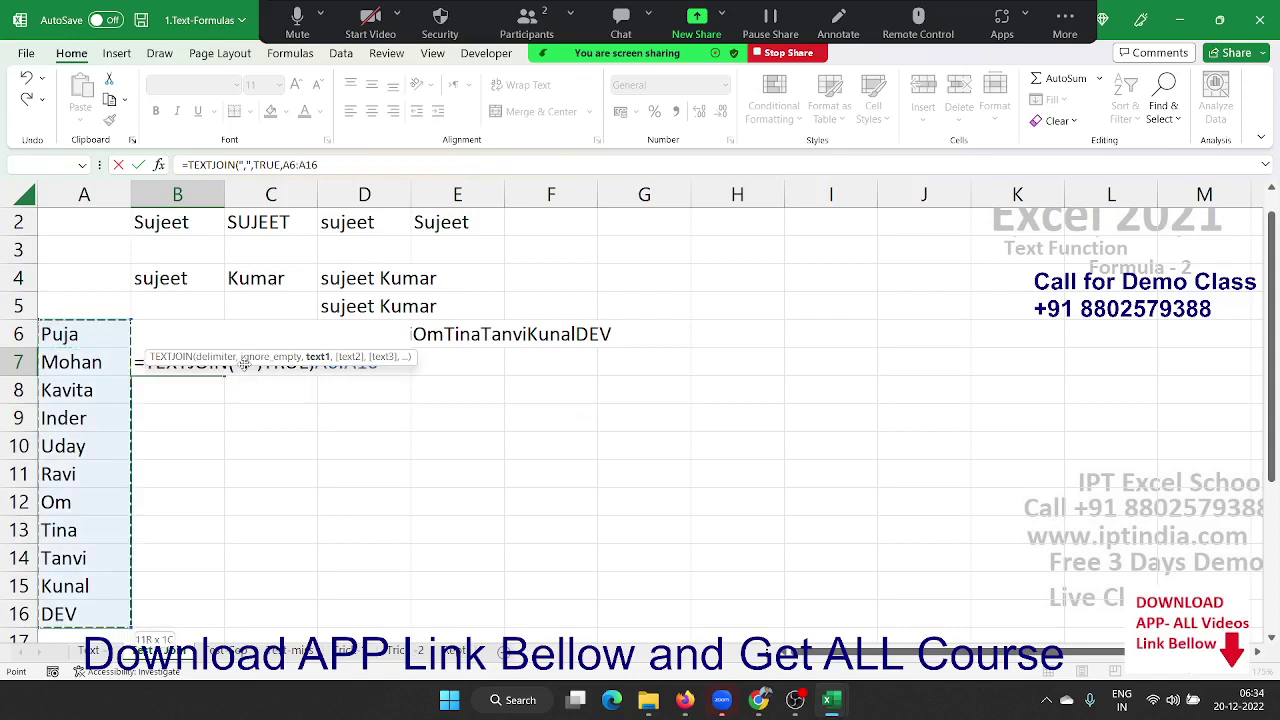
pyautogui.press('Return')
pyautogui.click(244, 366)
pyautogui.press('Return')
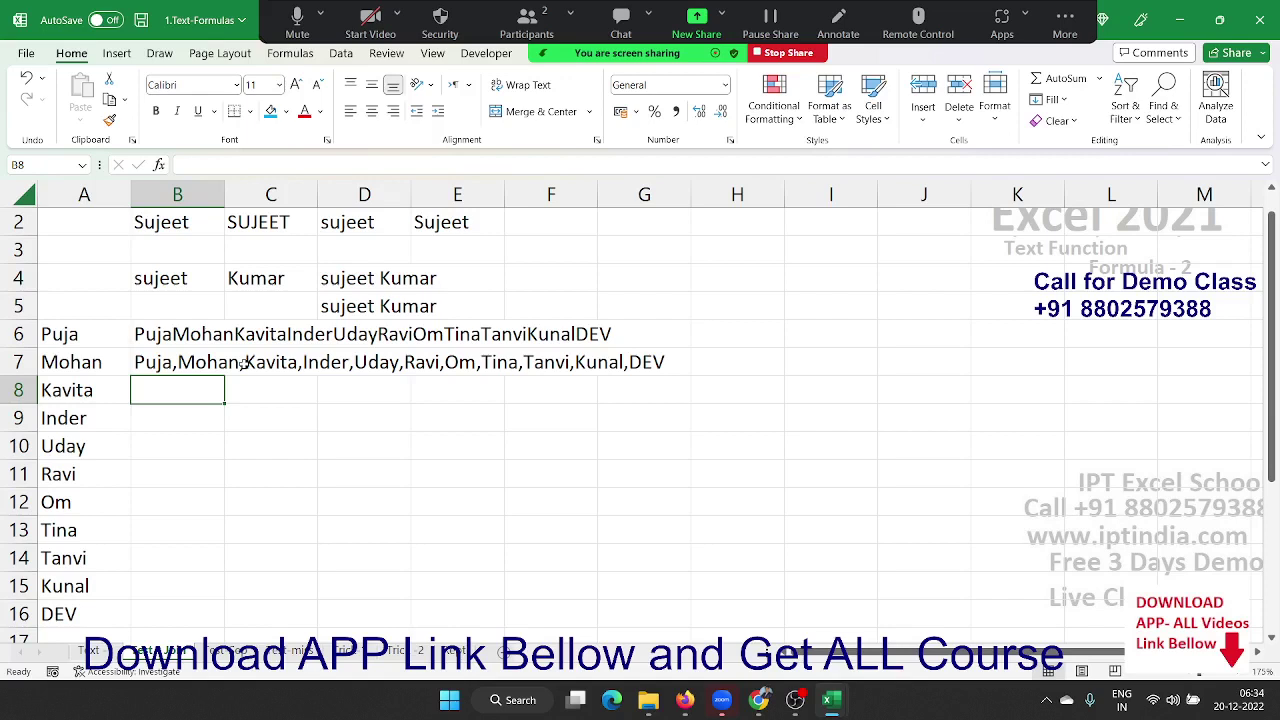
# Enter 1/1 (shown as 01-Jan) in B17 and today's date 20-12-2022 in C17
pyautogui.press('Down')
pyautogui.press('Down')
pyautogui.press('Down')
pyautogui.press('Down')
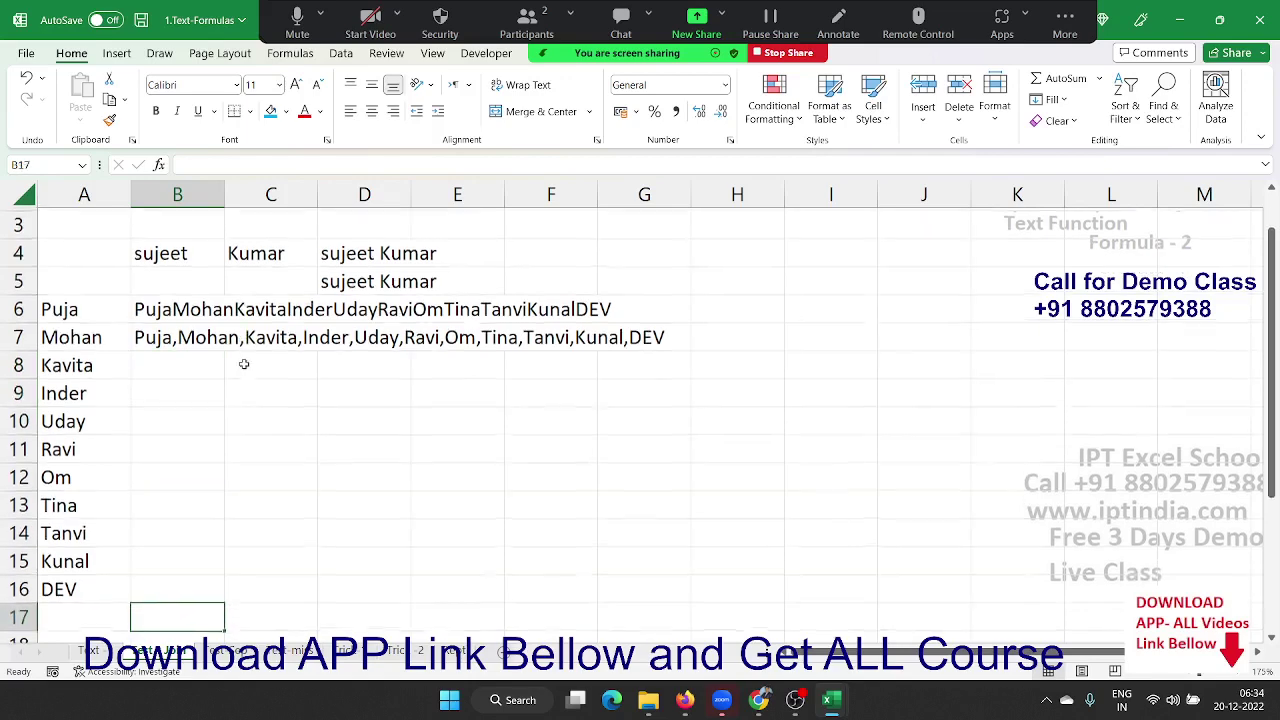
pyautogui.press('Down')
pyautogui.press('Down')
pyautogui.press('Down')
pyautogui.press('Down')
pyautogui.press('Down')
pyautogui.press('Up')
pyautogui.press('Up')
pyautogui.press('Up')
pyautogui.press('Up')
pyautogui.press('Up')
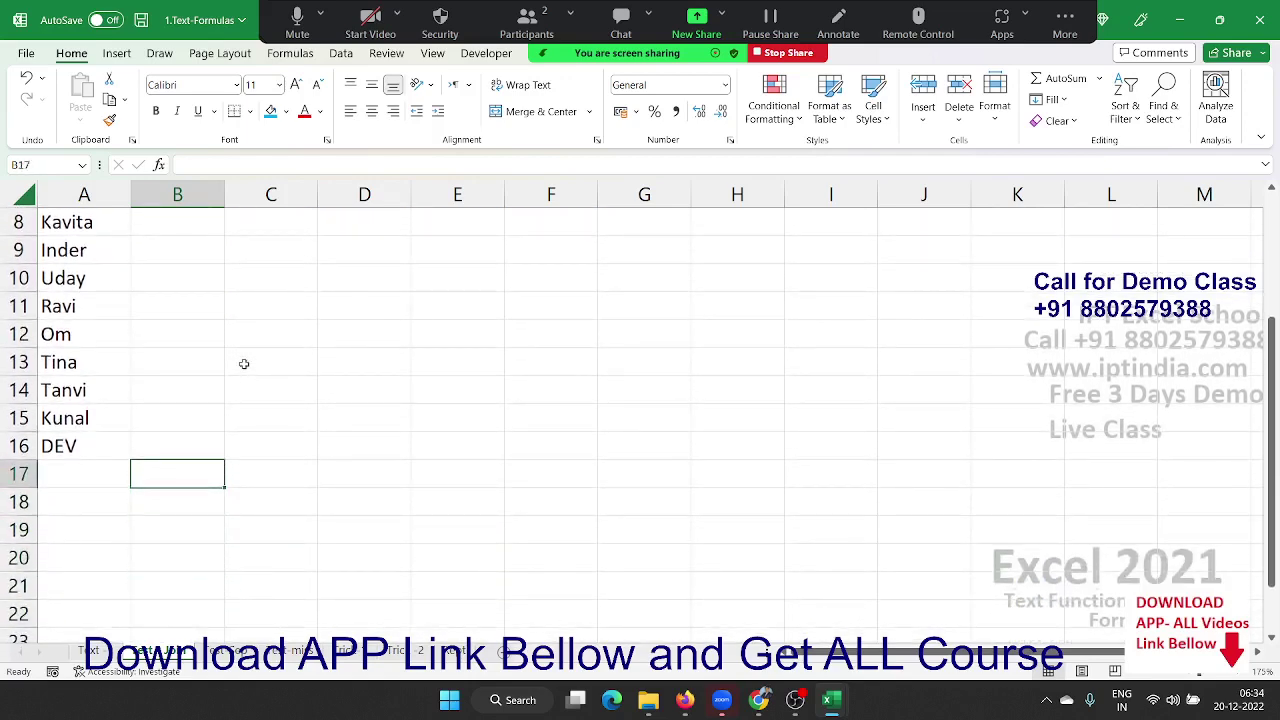
pyautogui.write('1/1')
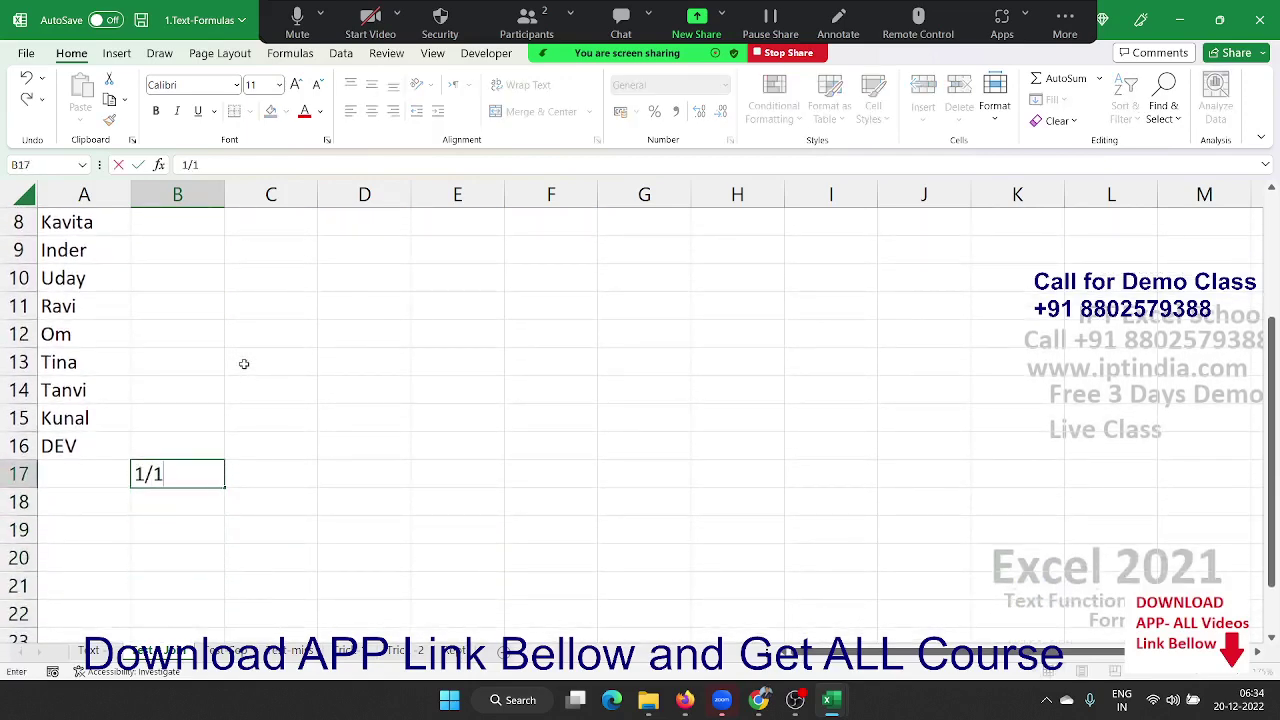
pyautogui.press('Tab')
pyautogui.hotkey('ctrl', ';')
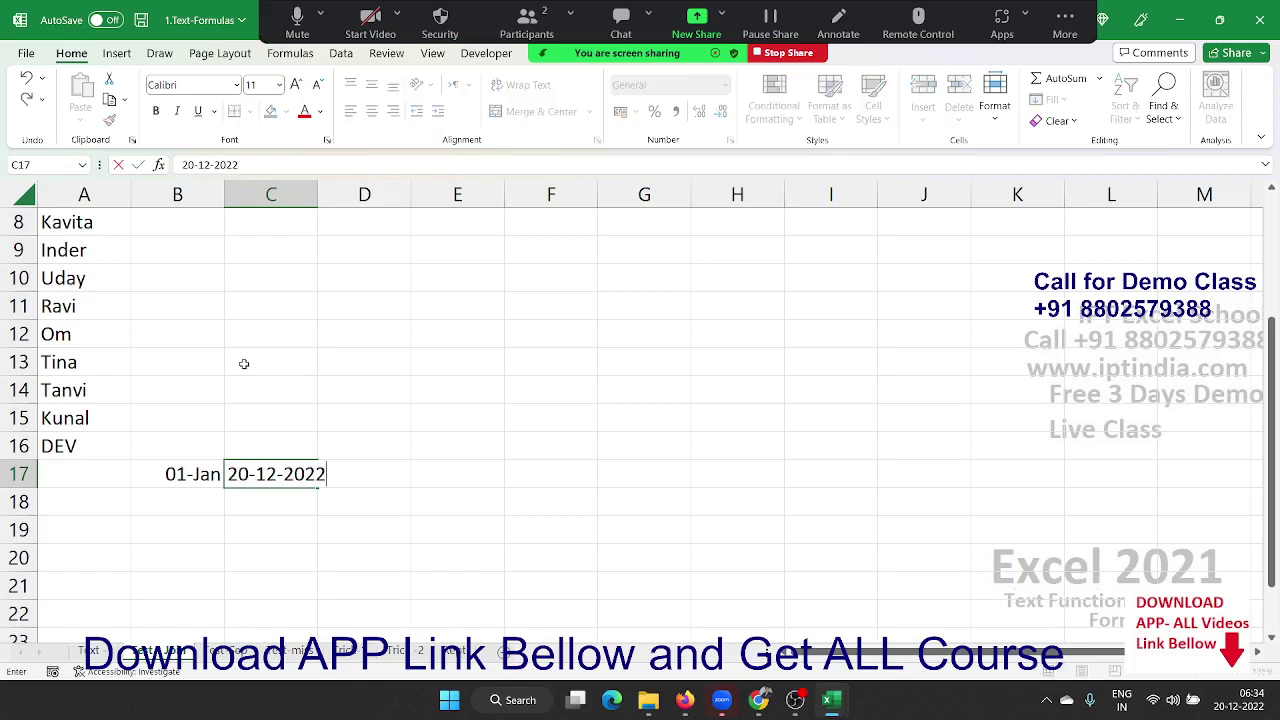
pyautogui.press('Tab')
pyautogui.press('Tab')
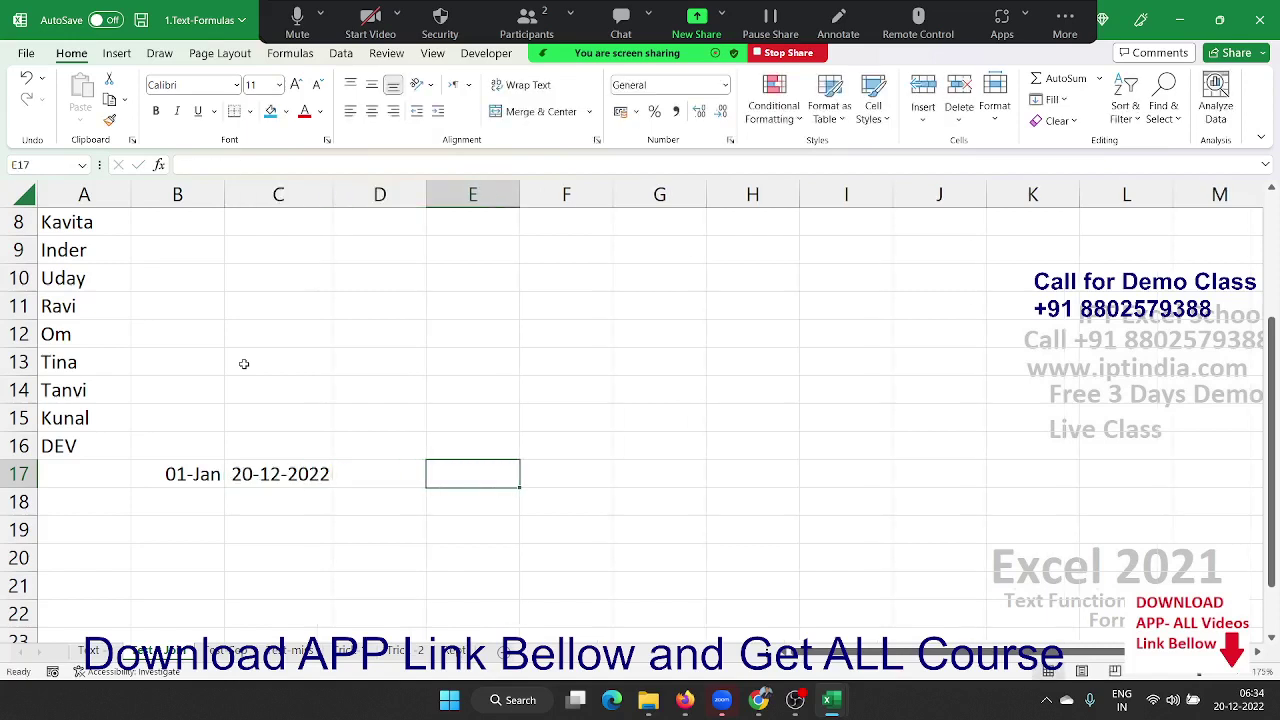
# Enter =CONCATENATE("From ",B17," To ",C17) in E17
pyautogui.write('=con')
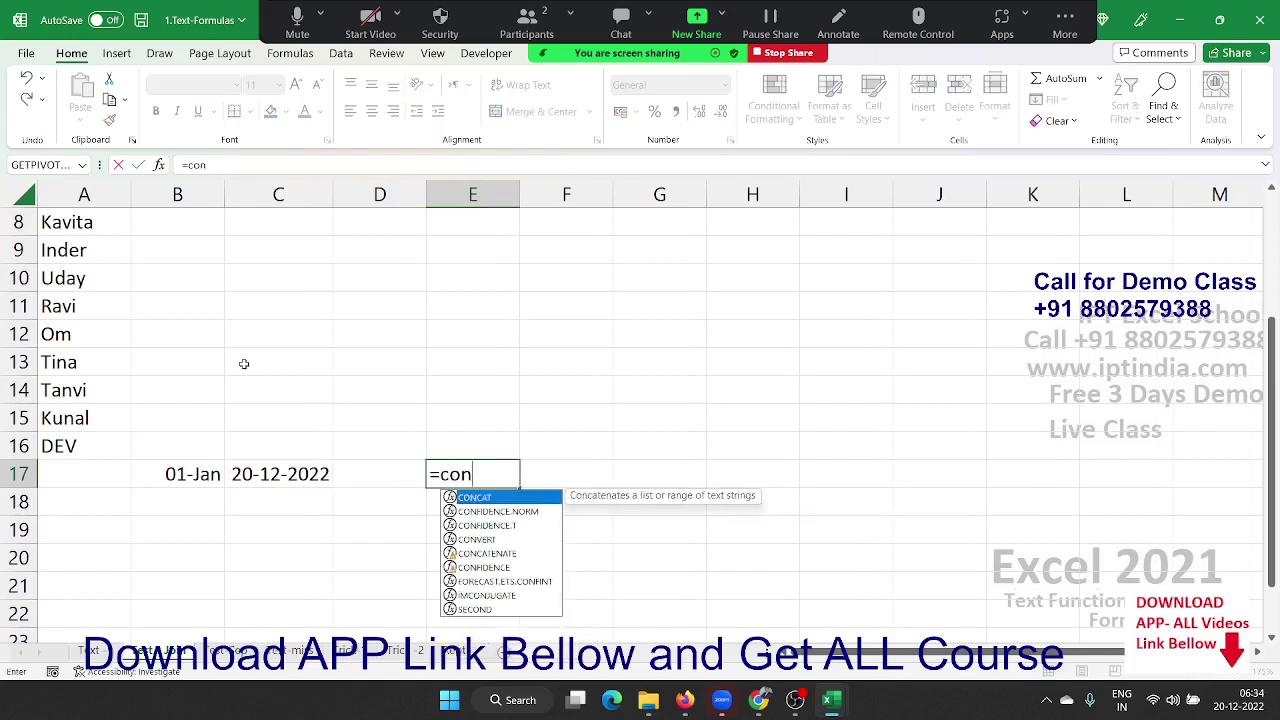
pyautogui.press('Down')
pyautogui.press('Down')
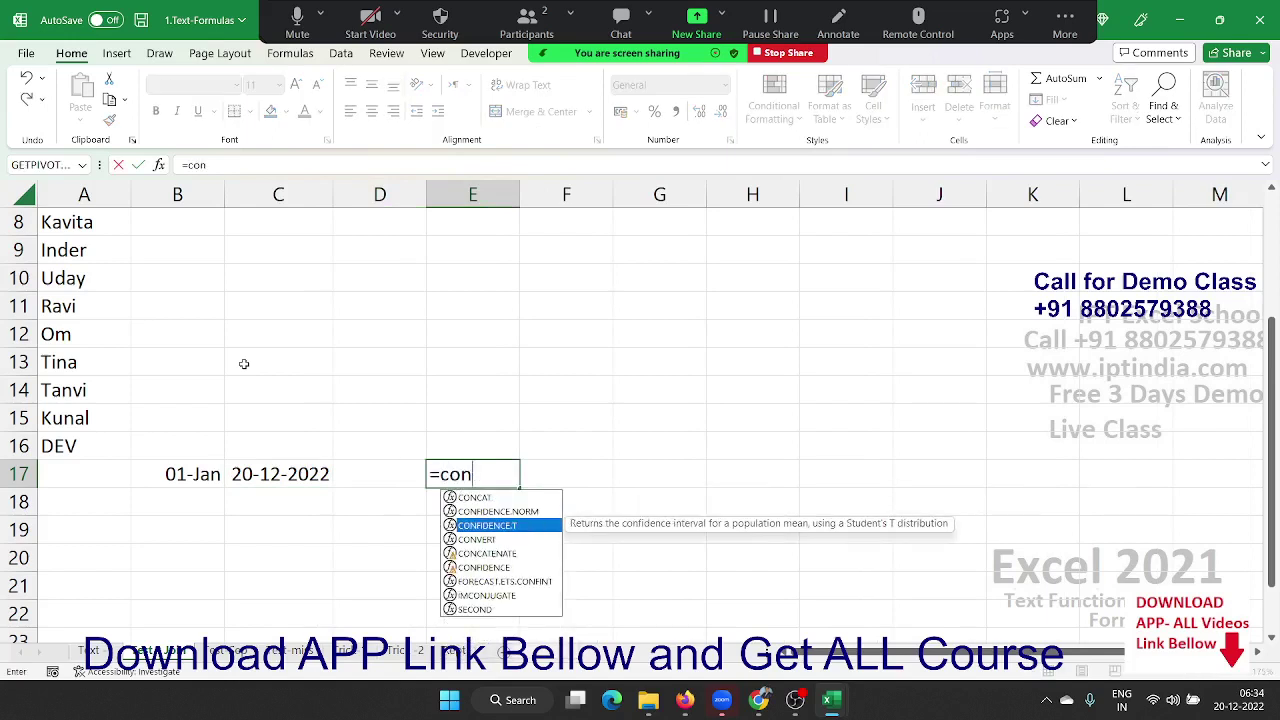
pyautogui.press('Down')
pyautogui.press('Down')
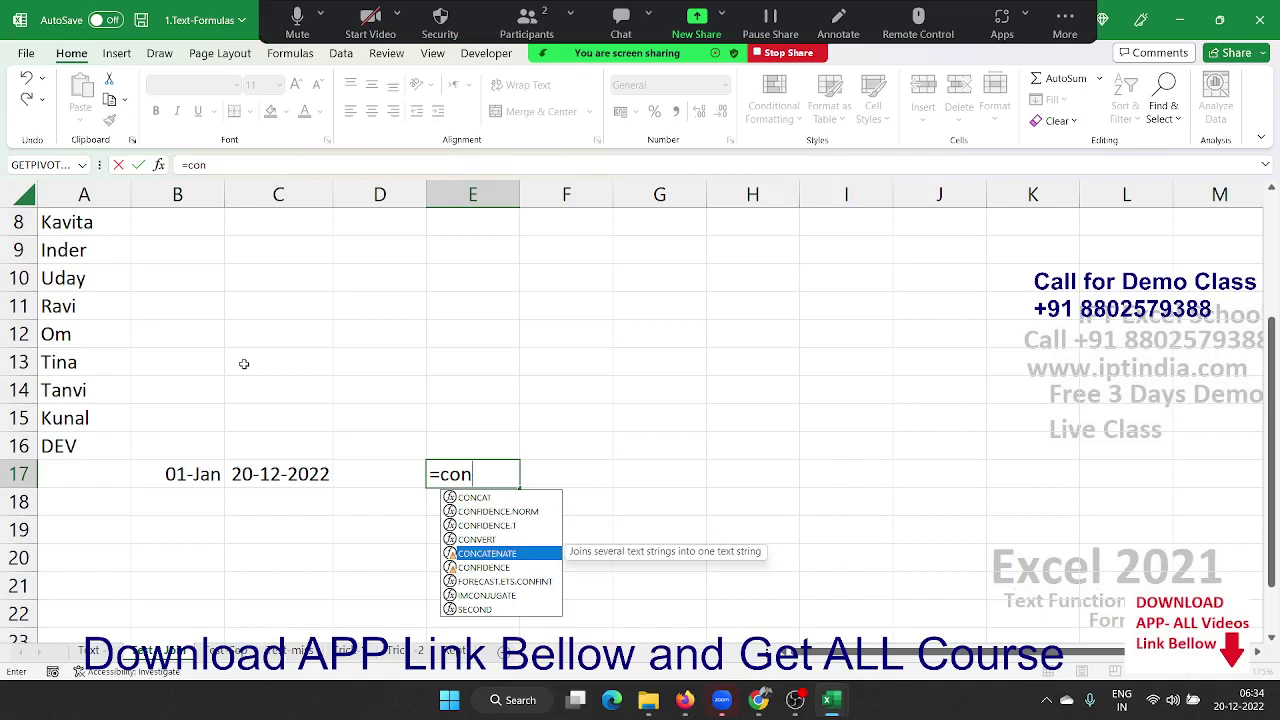
pyautogui.press('Tab')
pyautogui.write('"')
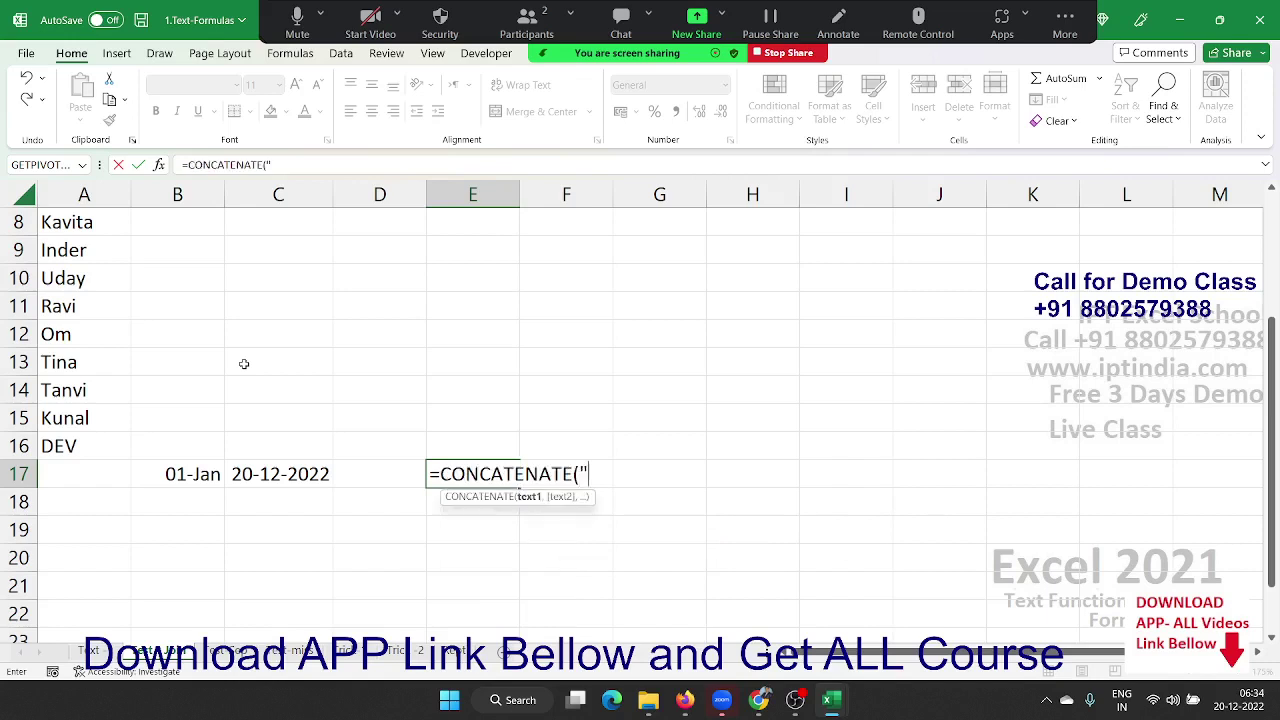
pyautogui.write('From')
pyautogui.write(' ",')
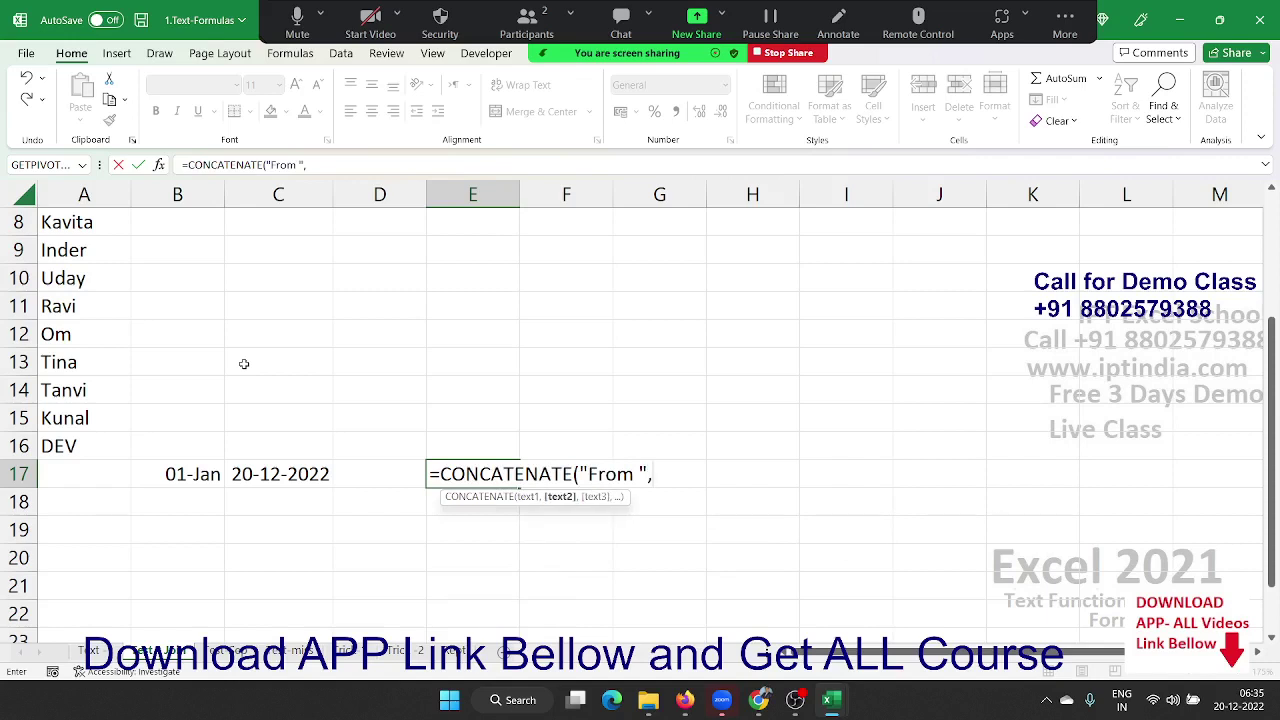
pyautogui.click(199, 476)
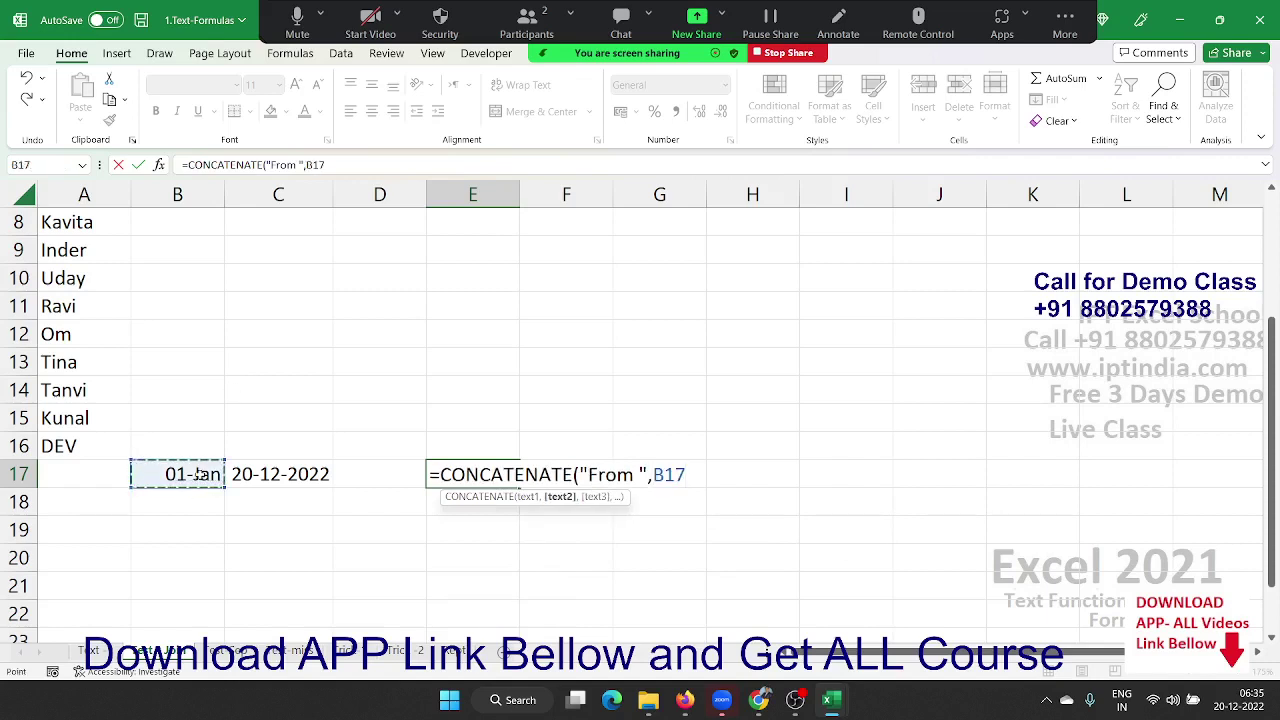
pyautogui.write(',')
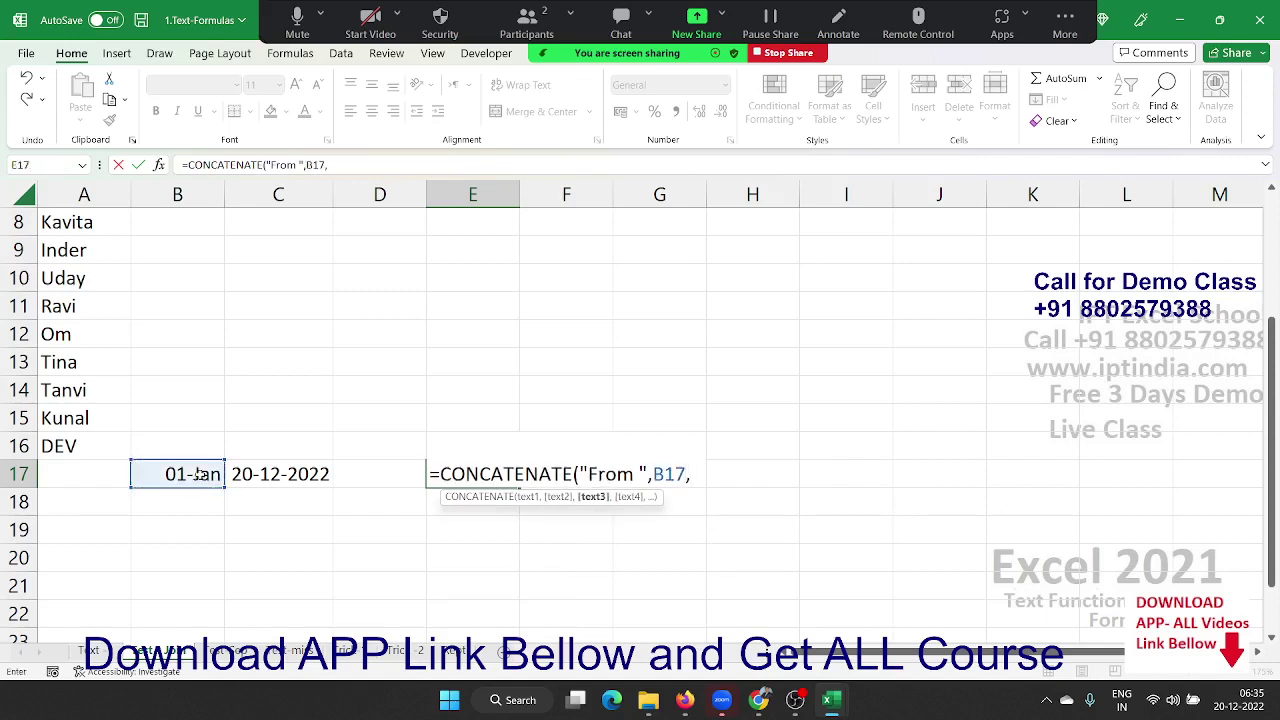
pyautogui.write('"')
pyautogui.write(' To')
pyautogui.write(' ",')
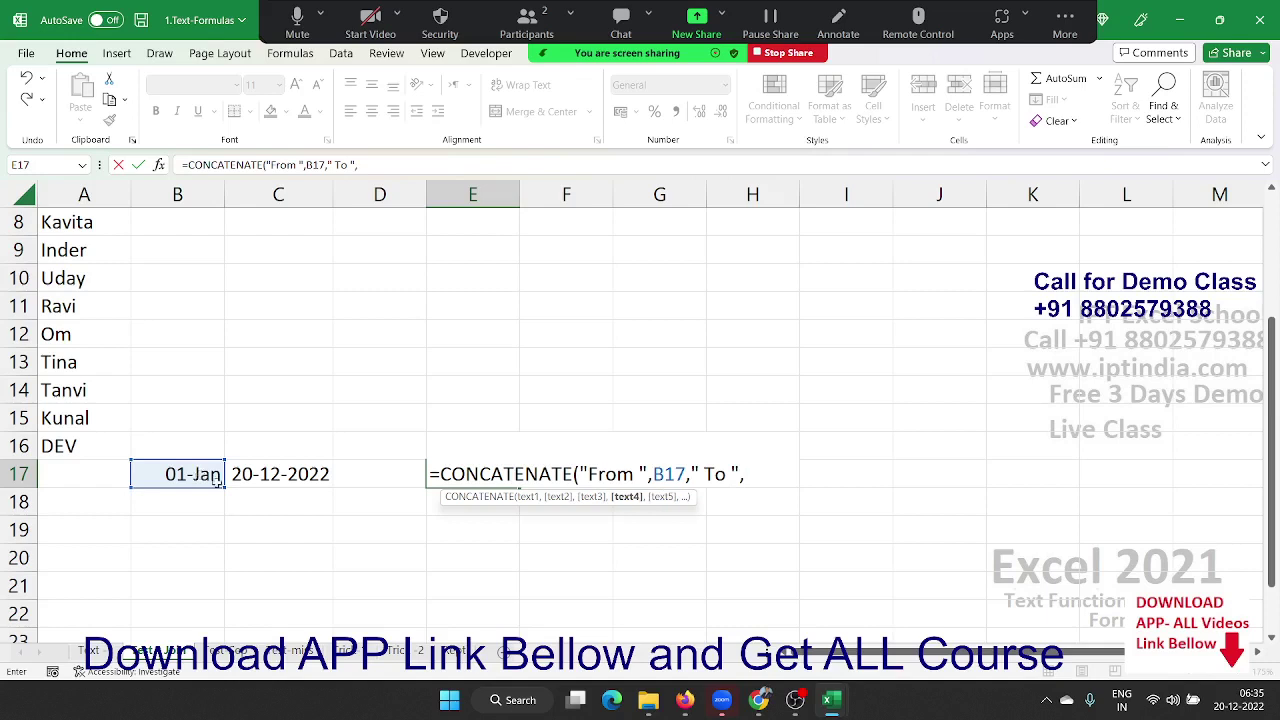
pyautogui.click(310, 480)
pyautogui.press('Return')
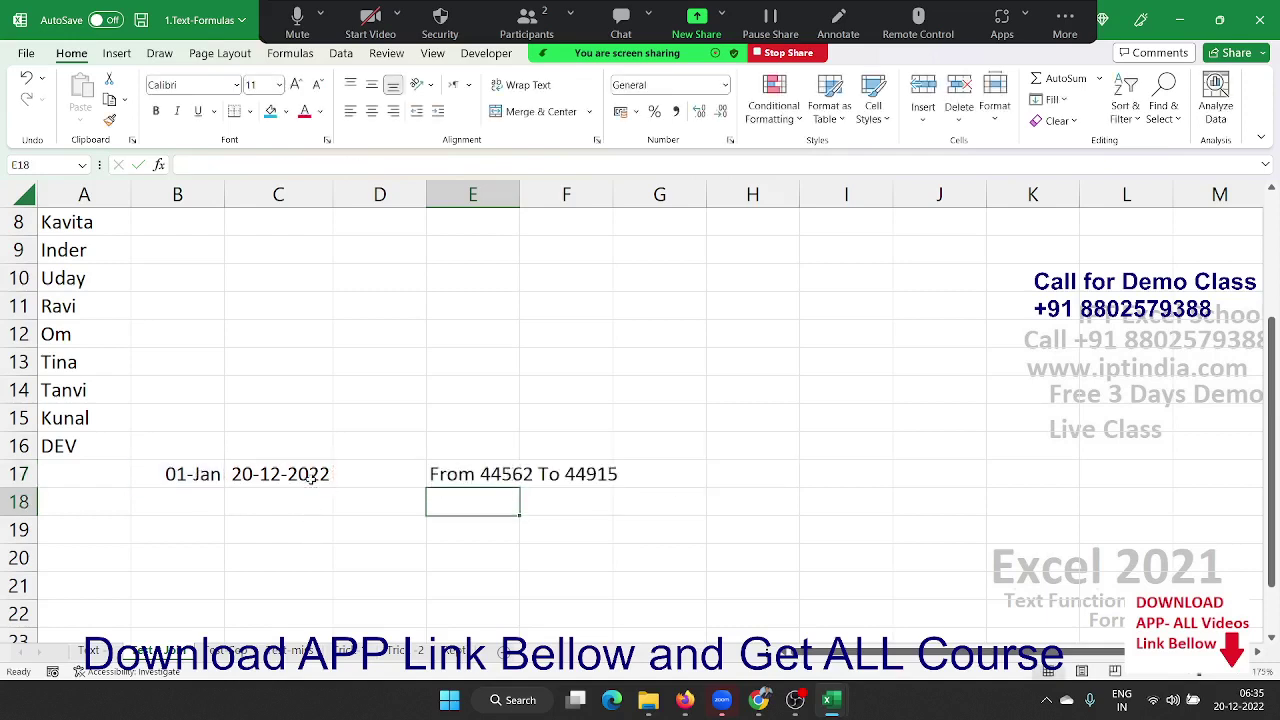
# Inspect B17 and E17, where the dates appear as serial numbers 44562 and 44915
pyautogui.press('Up')
pyautogui.press('Up')
pyautogui.press('Left')
pyautogui.press('Left')
pyautogui.press('Left')
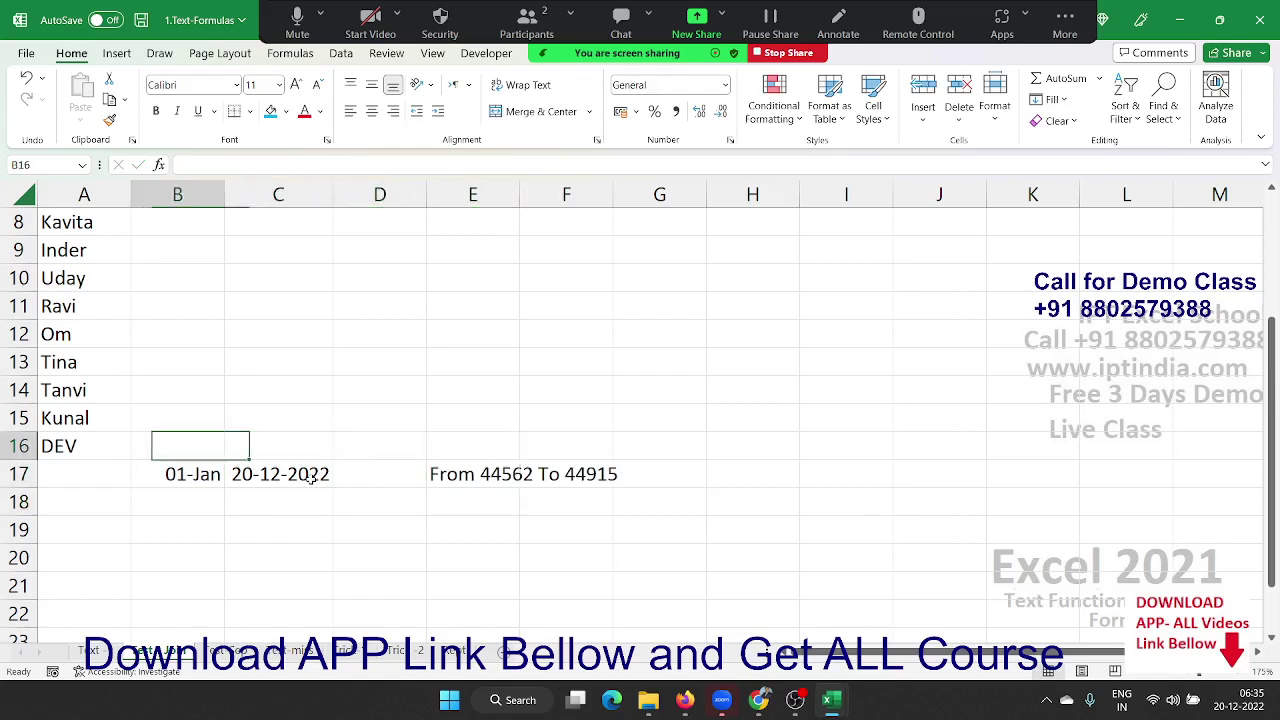
pyautogui.press('Down')
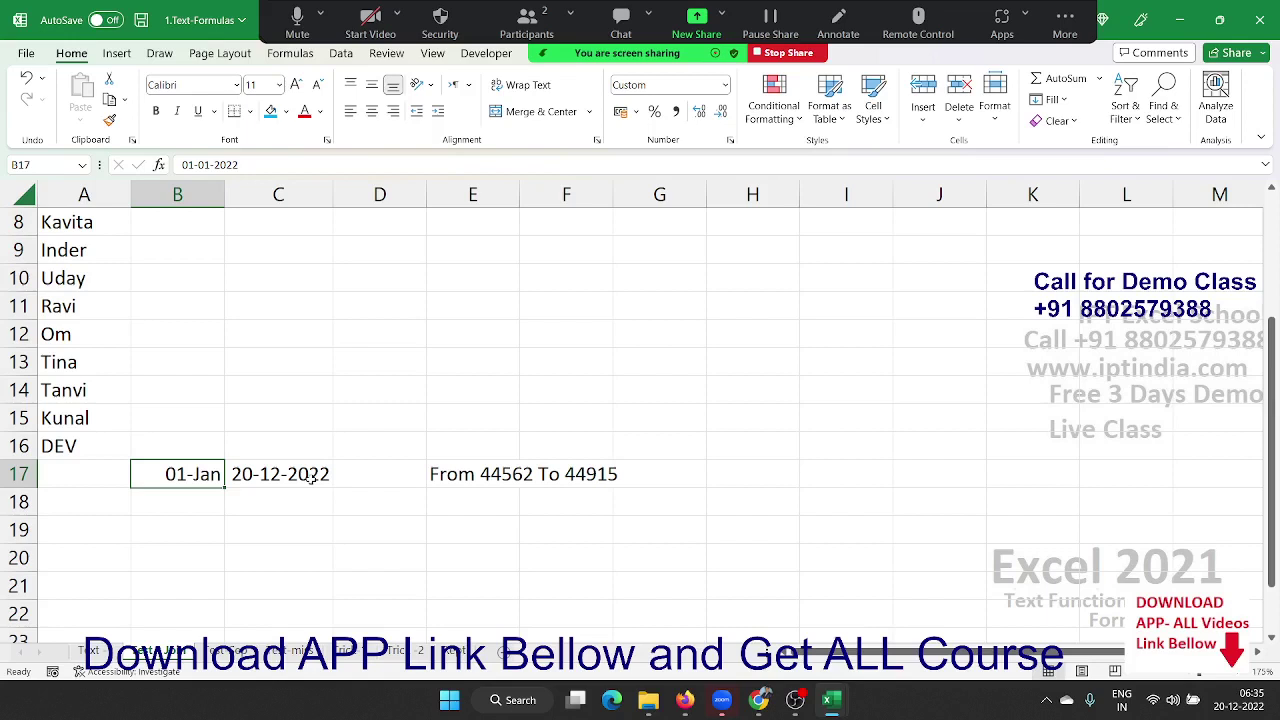
pyautogui.press('Right')
pyautogui.press('Right')
pyautogui.press('Right')
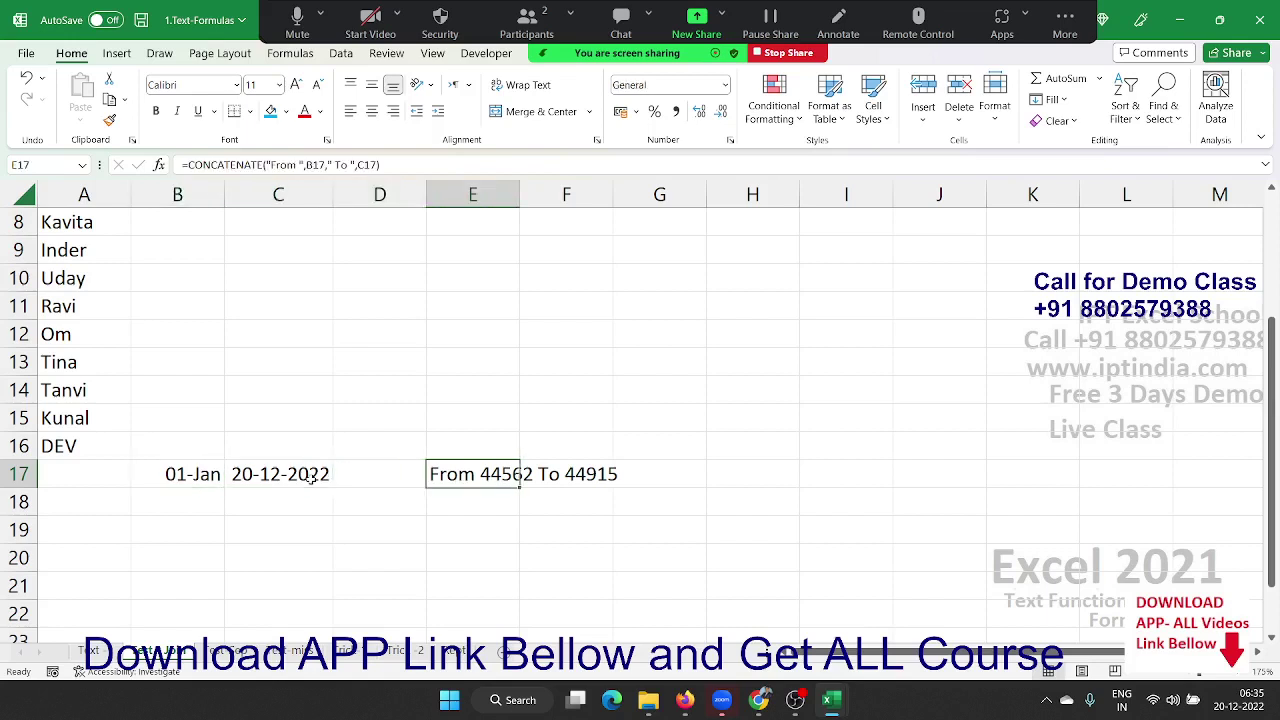
# Edit E17 to wrap B17 in TEXT(B17,"DD-MMM-YY")
pyautogui.press('F2')
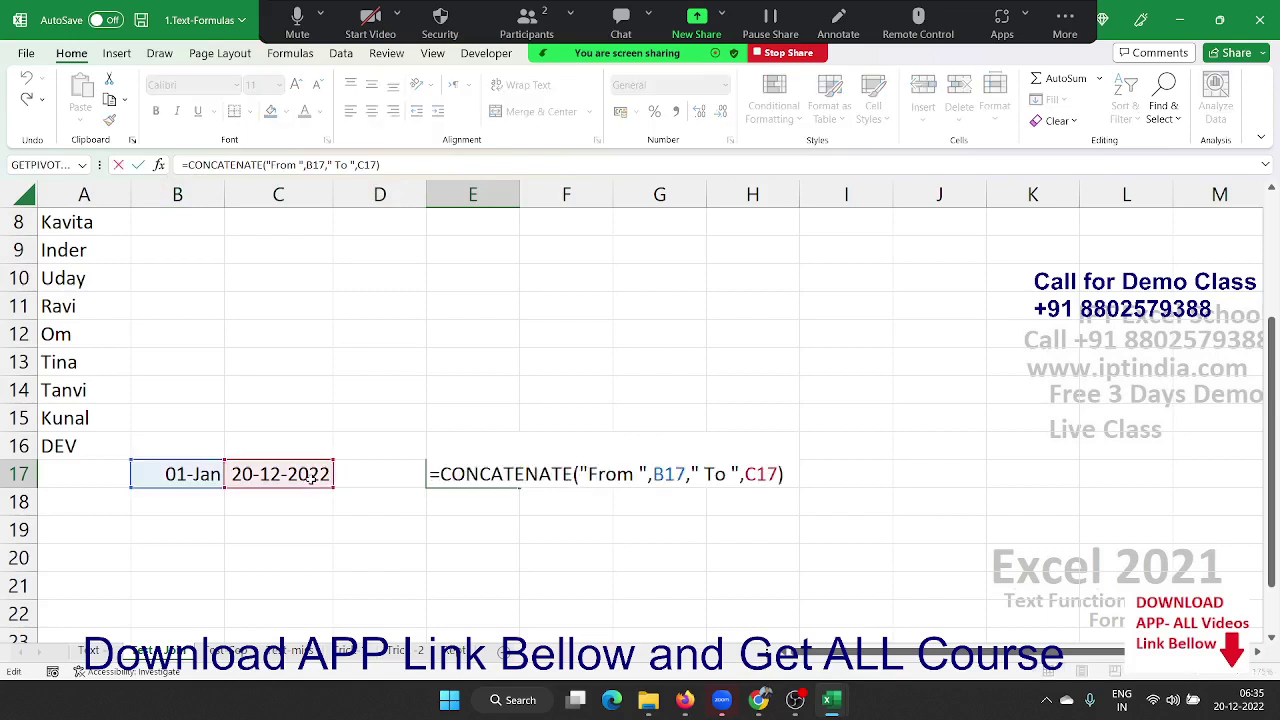
pyautogui.press('Left')
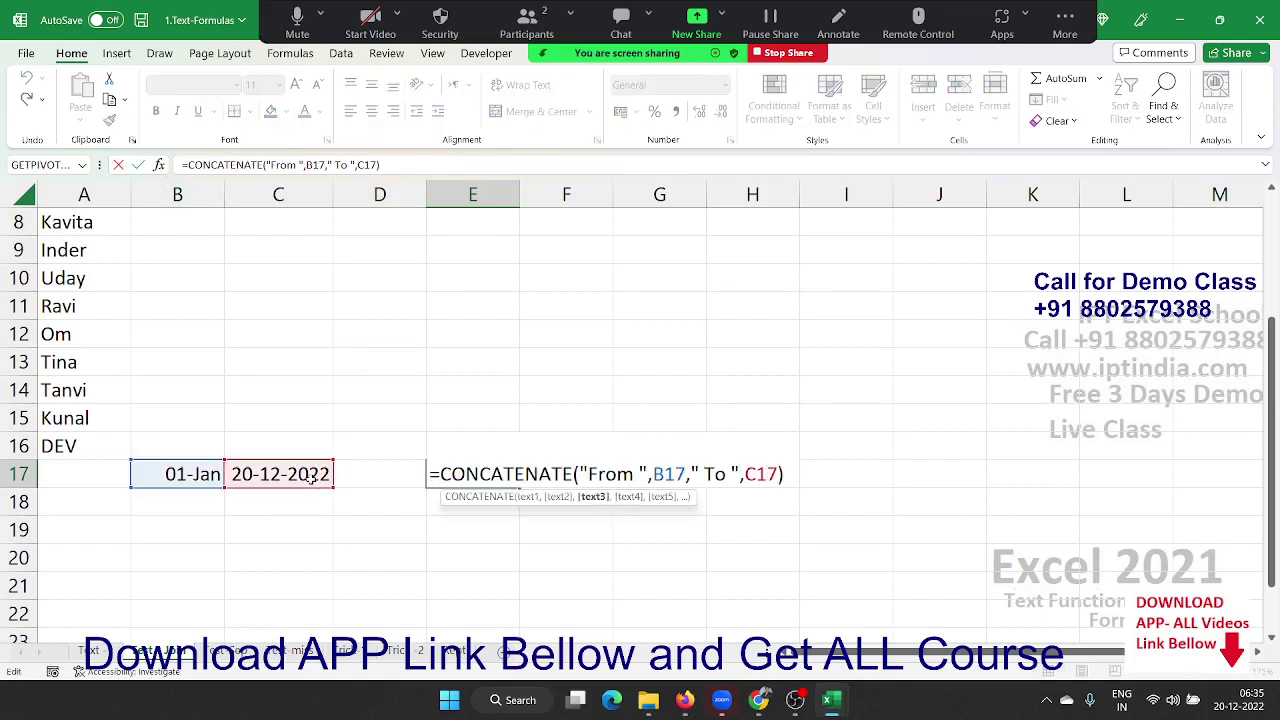
pyautogui.press('Left')
pyautogui.press('Left')
pyautogui.press('Left')
pyautogui.press('Left')
pyautogui.press('Left')
pyautogui.press('Left')
pyautogui.press('Left')
pyautogui.press('Left')
pyautogui.press('Left')
pyautogui.write('t')
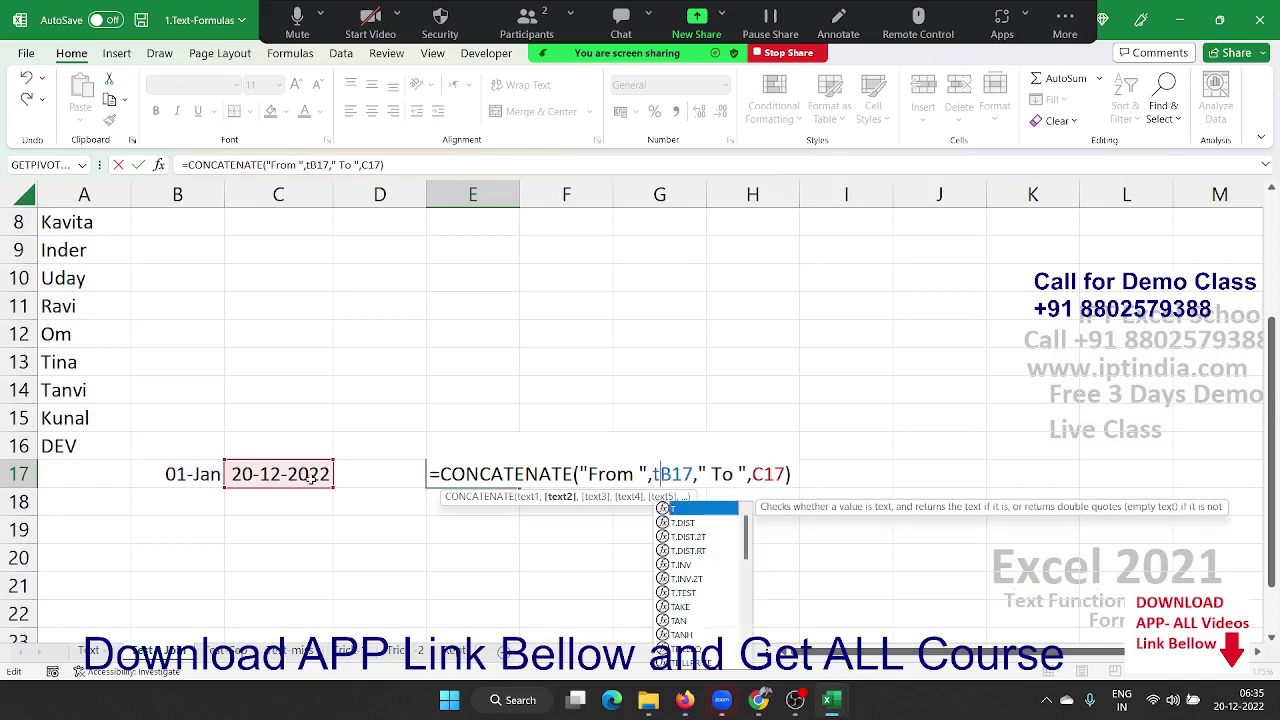
pyautogui.write('ext')
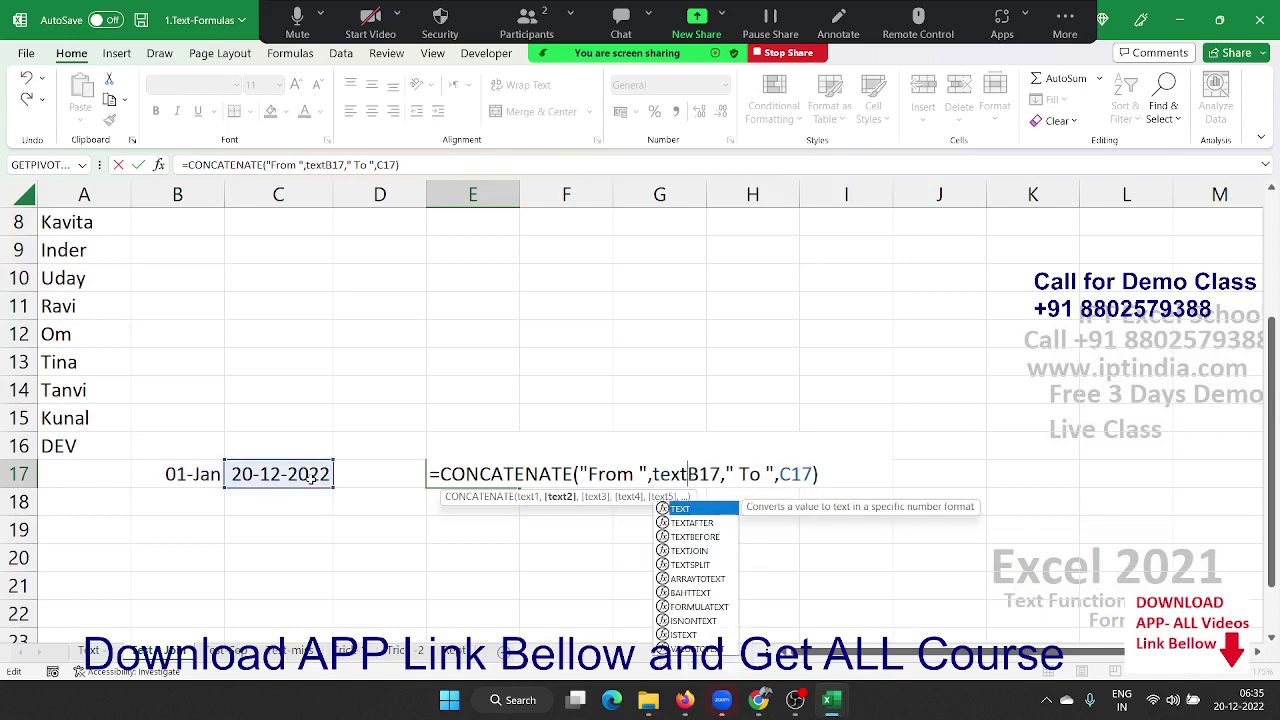
pyautogui.press('Tab')
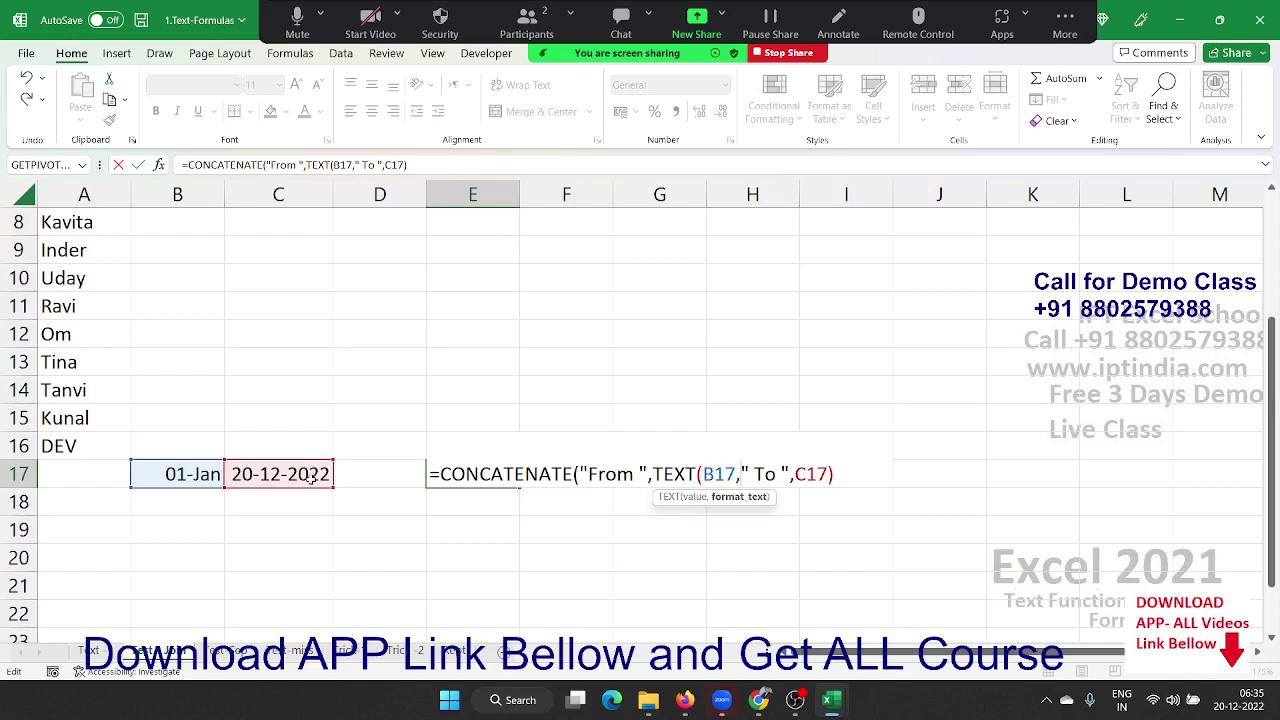
pyautogui.write(',')
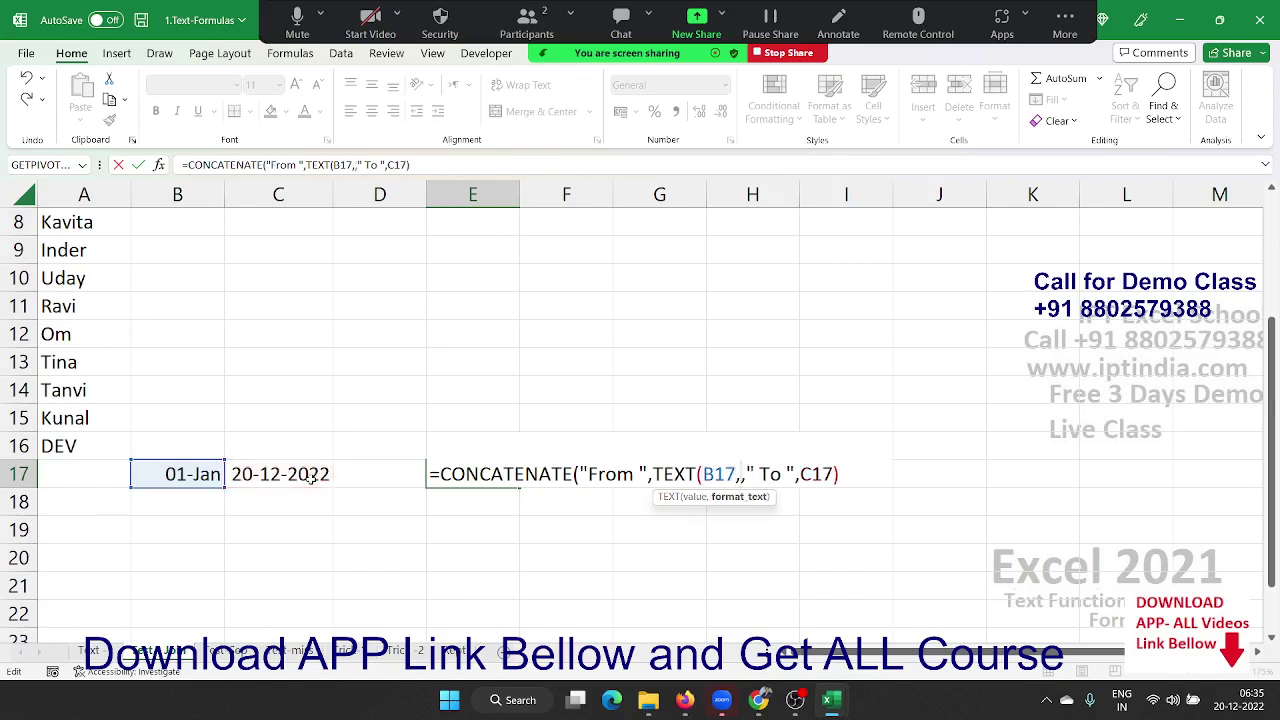
pyautogui.write('","')
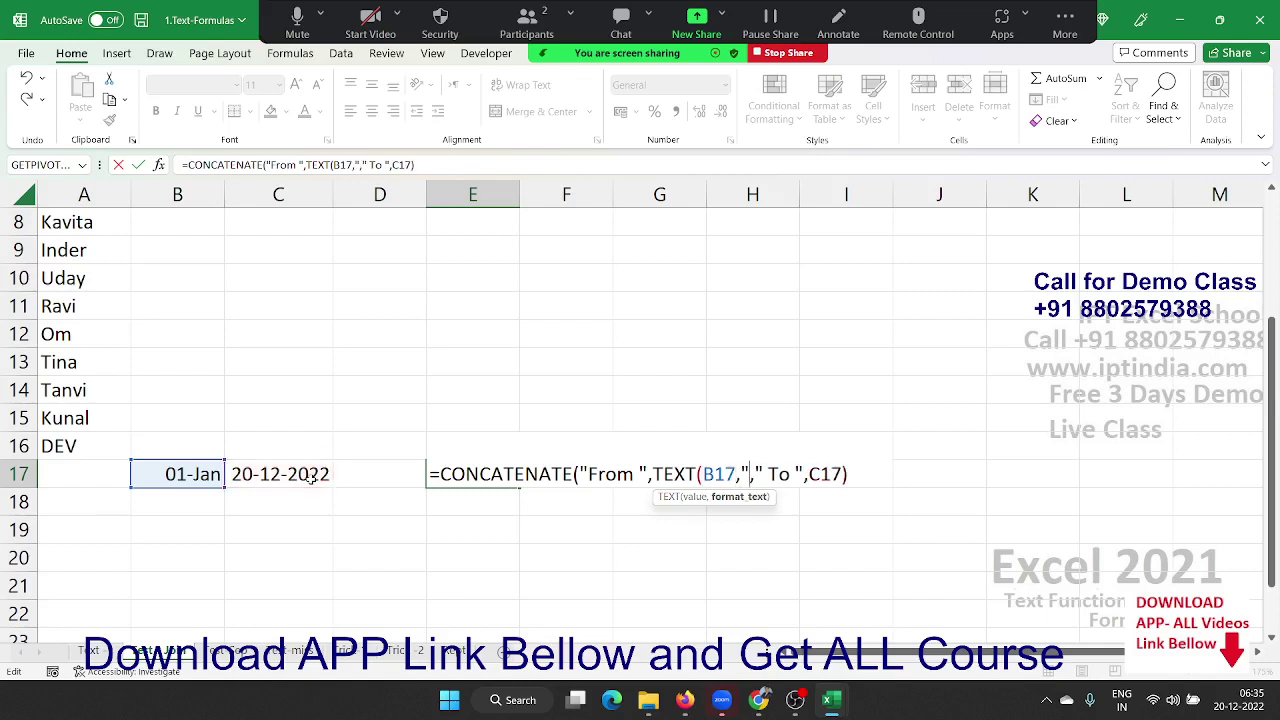
pyautogui.write('DD-')
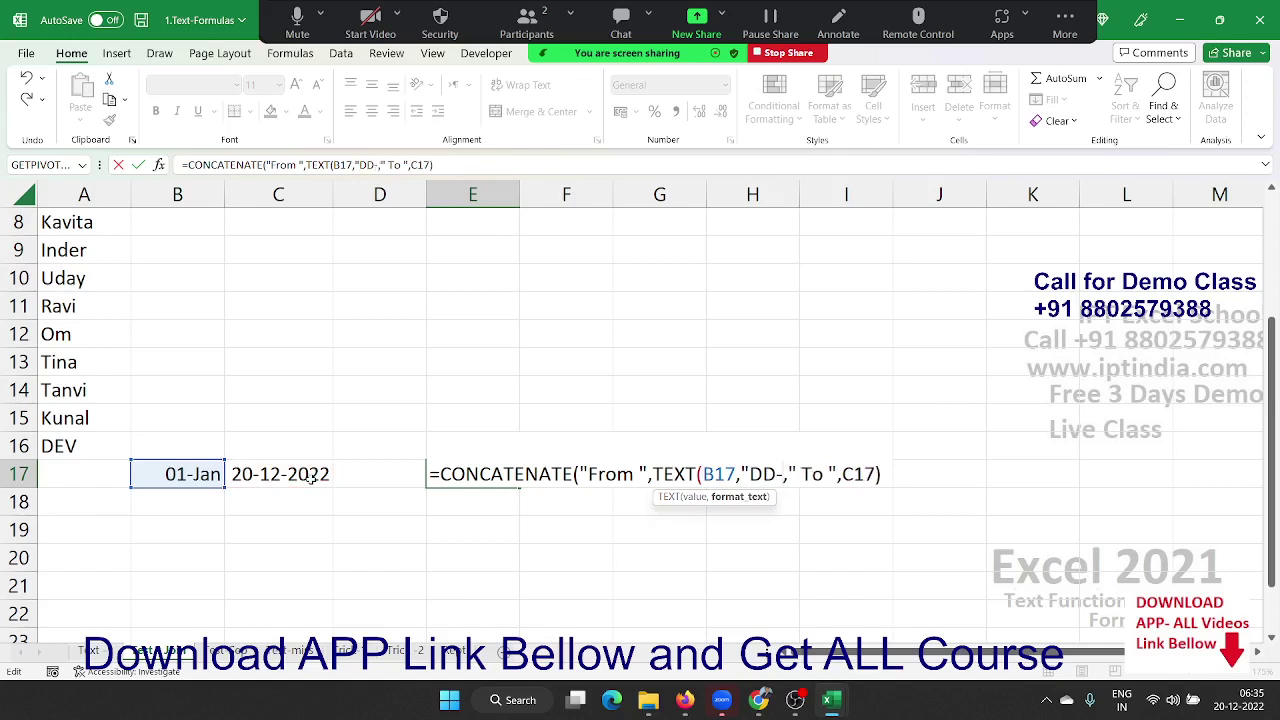
pyautogui.write('M')
pyautogui.write('MM')
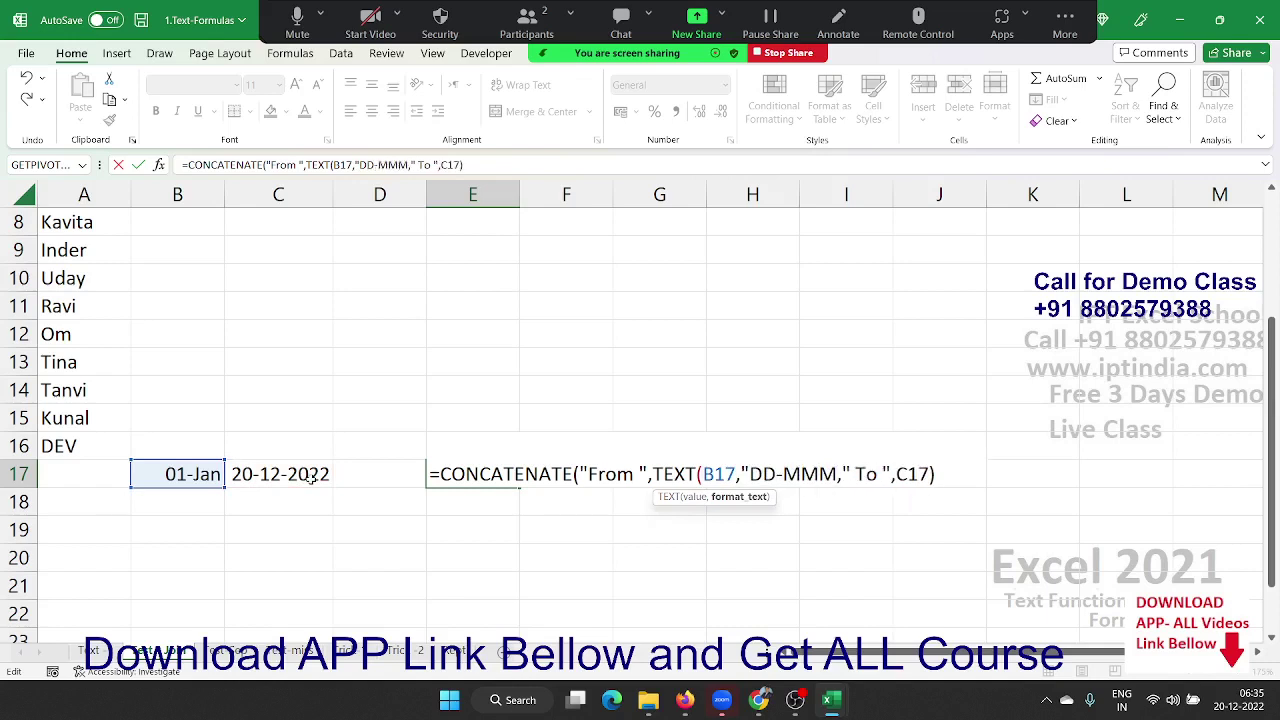
pyautogui.write('-YY')
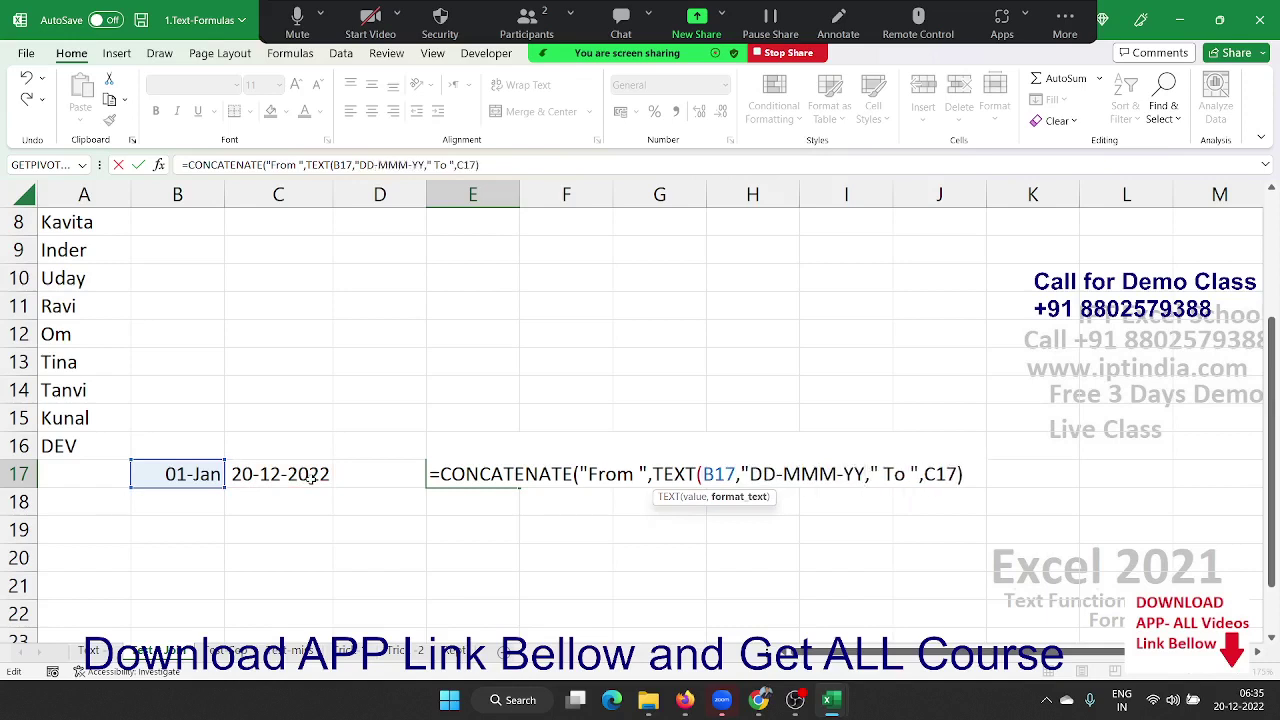
pyautogui.write('")')
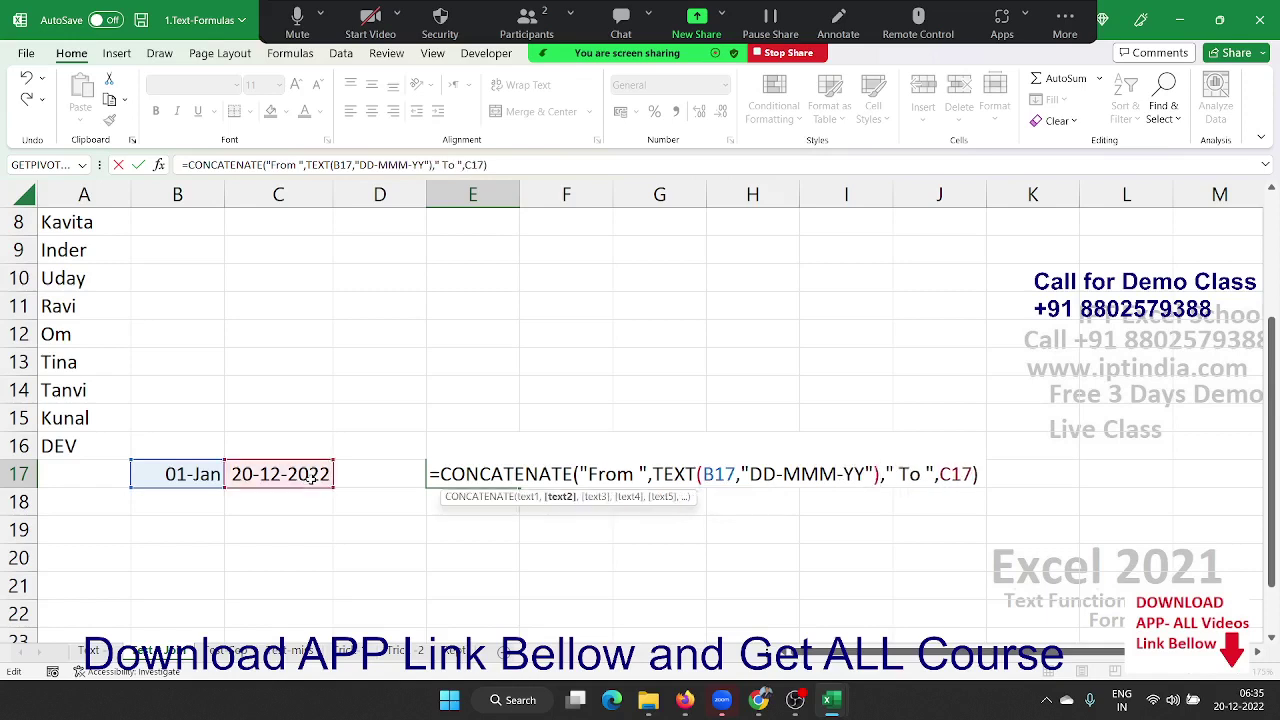
# Wrap C17 in TEXT with "DD-MMM-YY" to show From 01-Jan-22 To 20-Dec-22, and save
pyautogui.click(950, 476)
pyautogui.write('te')
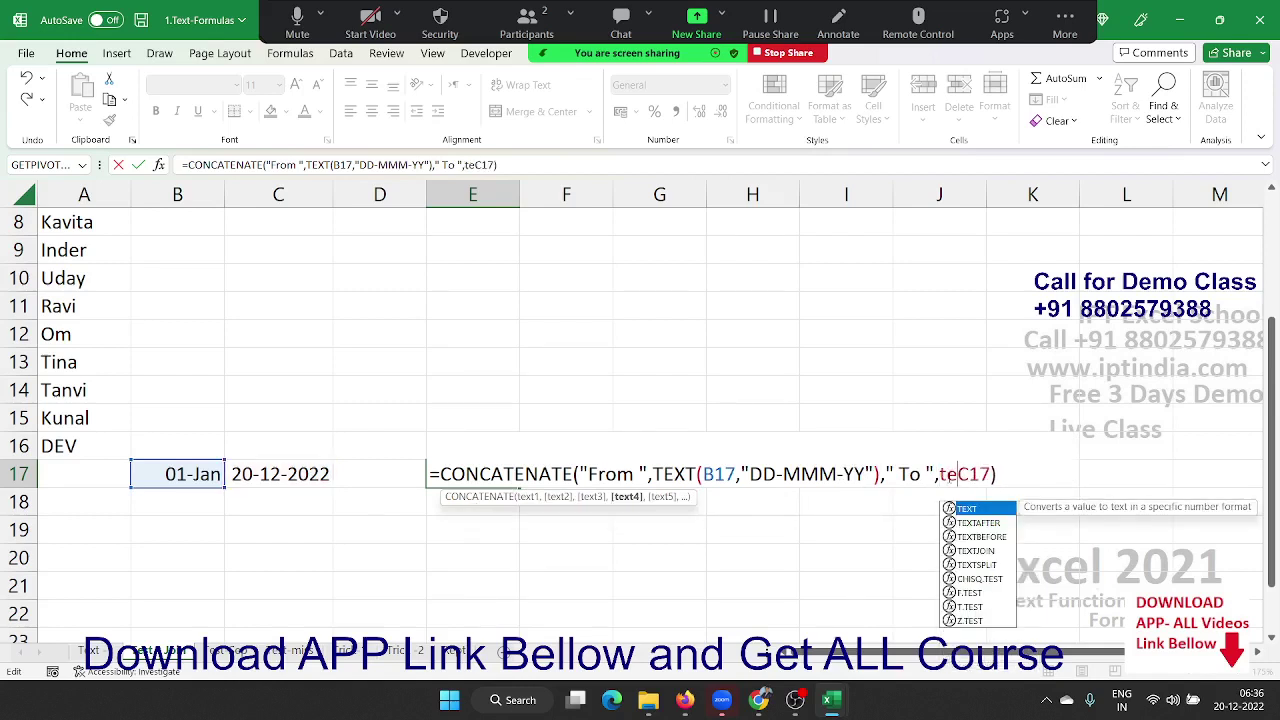
pyautogui.press('Tab')
pyautogui.press('Right')
pyautogui.press('Right')
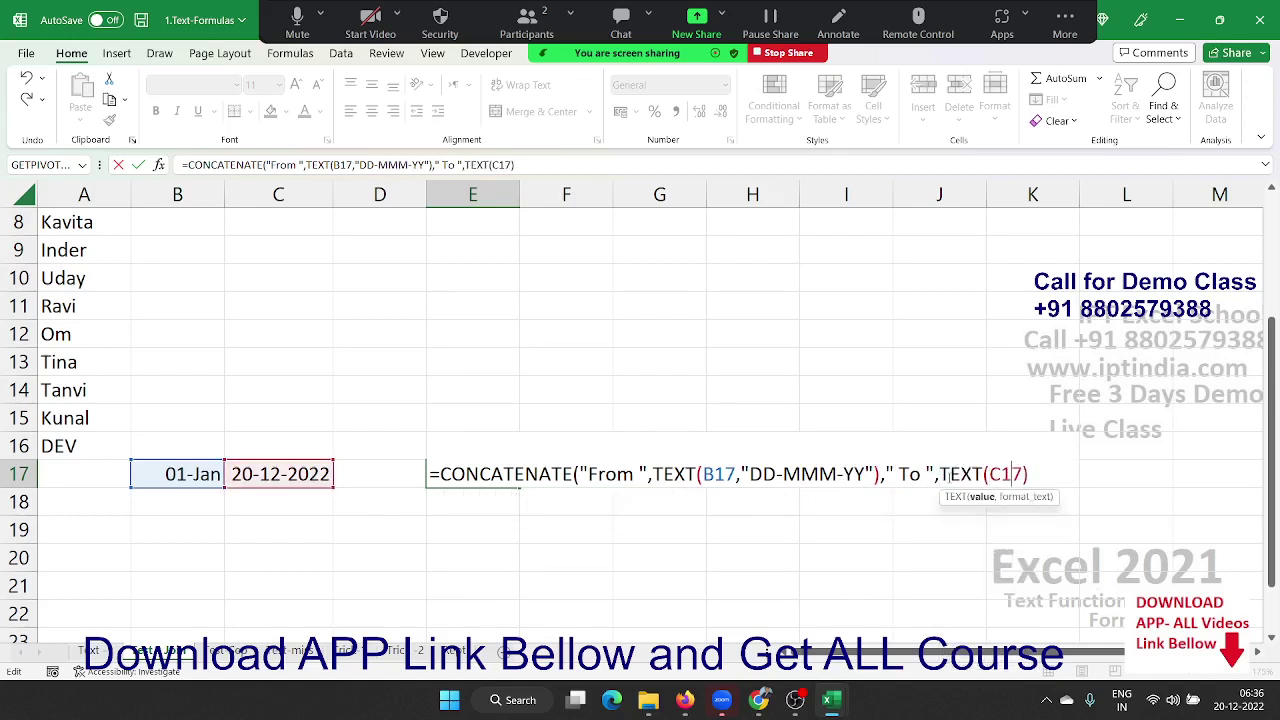
pyautogui.press('Right')
pyautogui.write(',"')
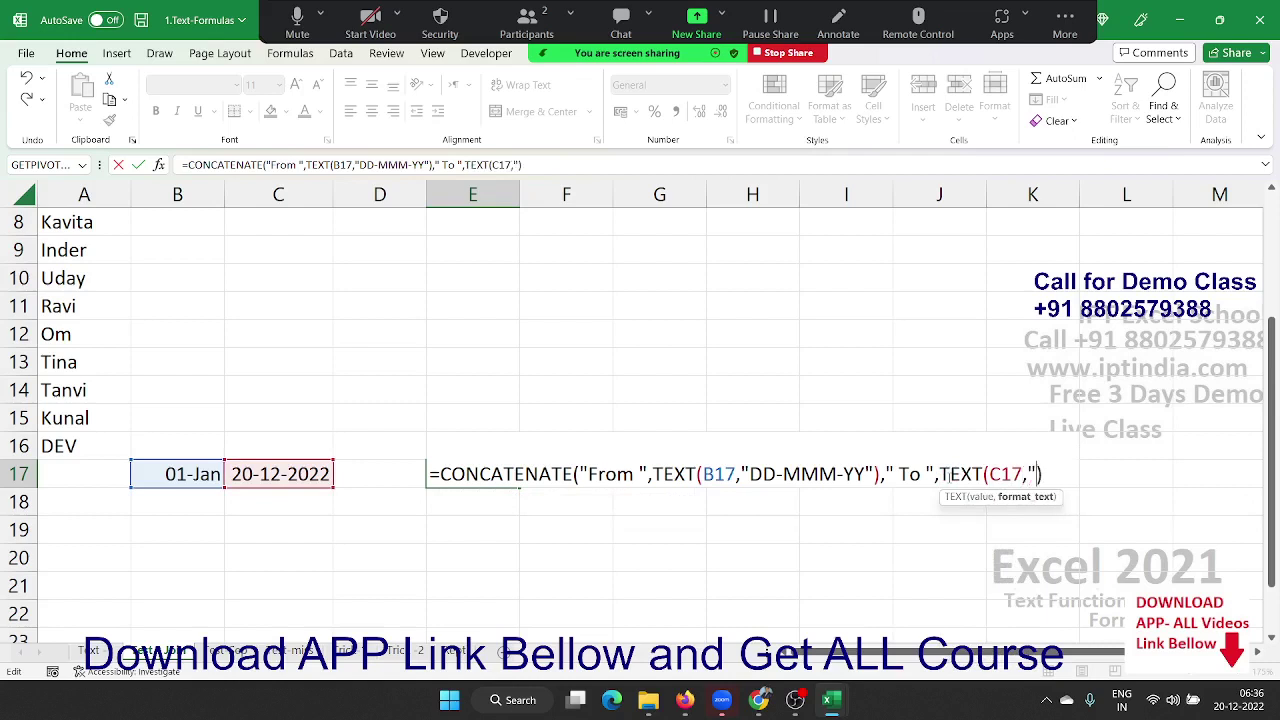
pyautogui.write('DD-')
pyautogui.write('MMM')
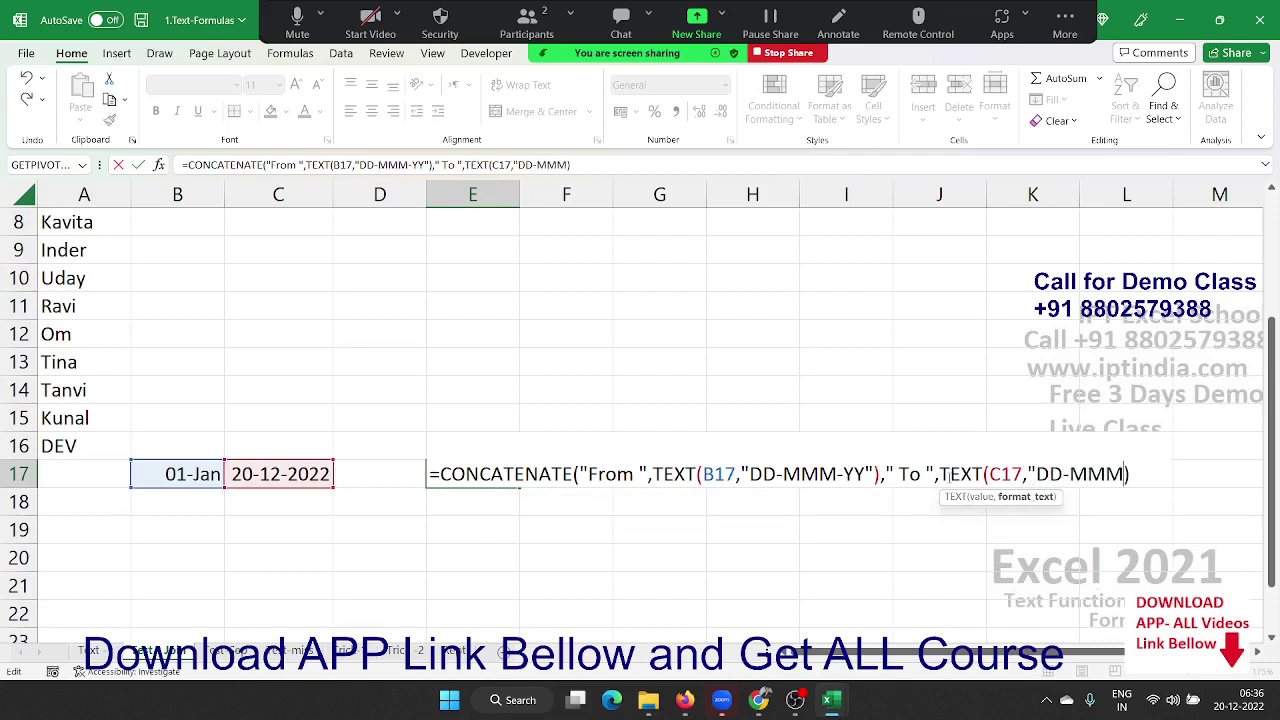
pyautogui.write('-YY')
pyautogui.write('")')
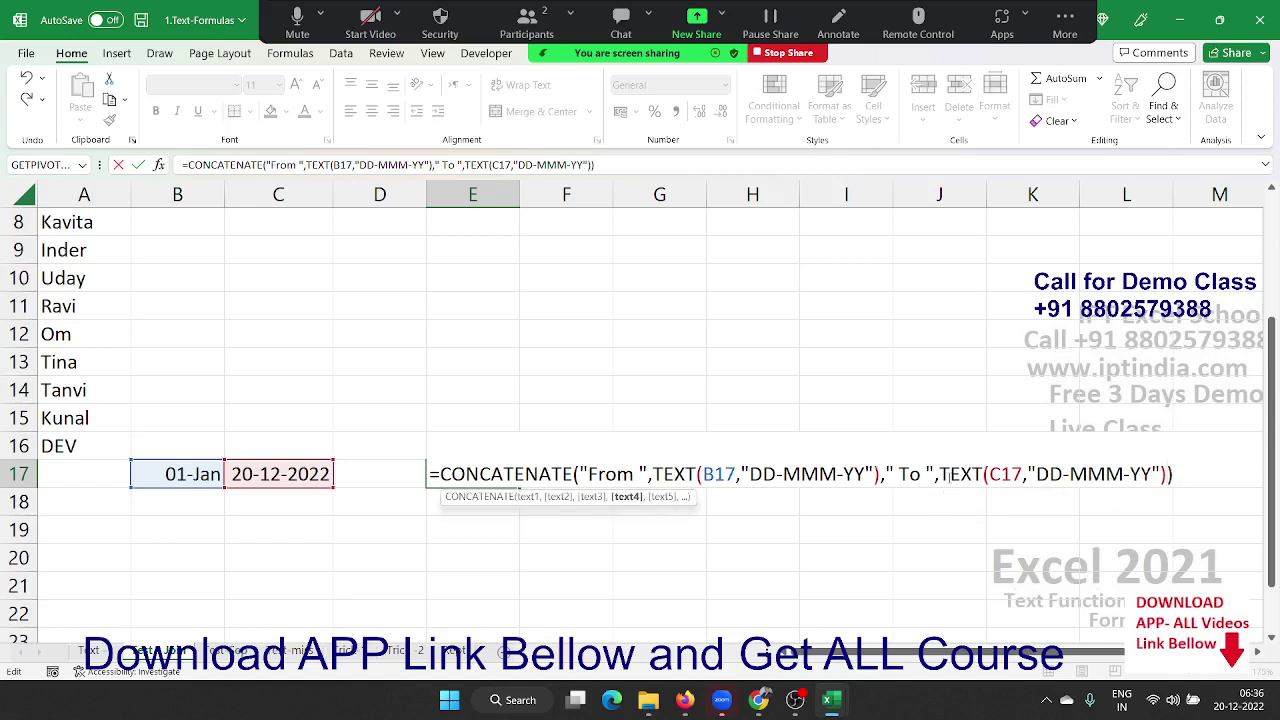
pyautogui.press('Return')
pyautogui.press('Up')
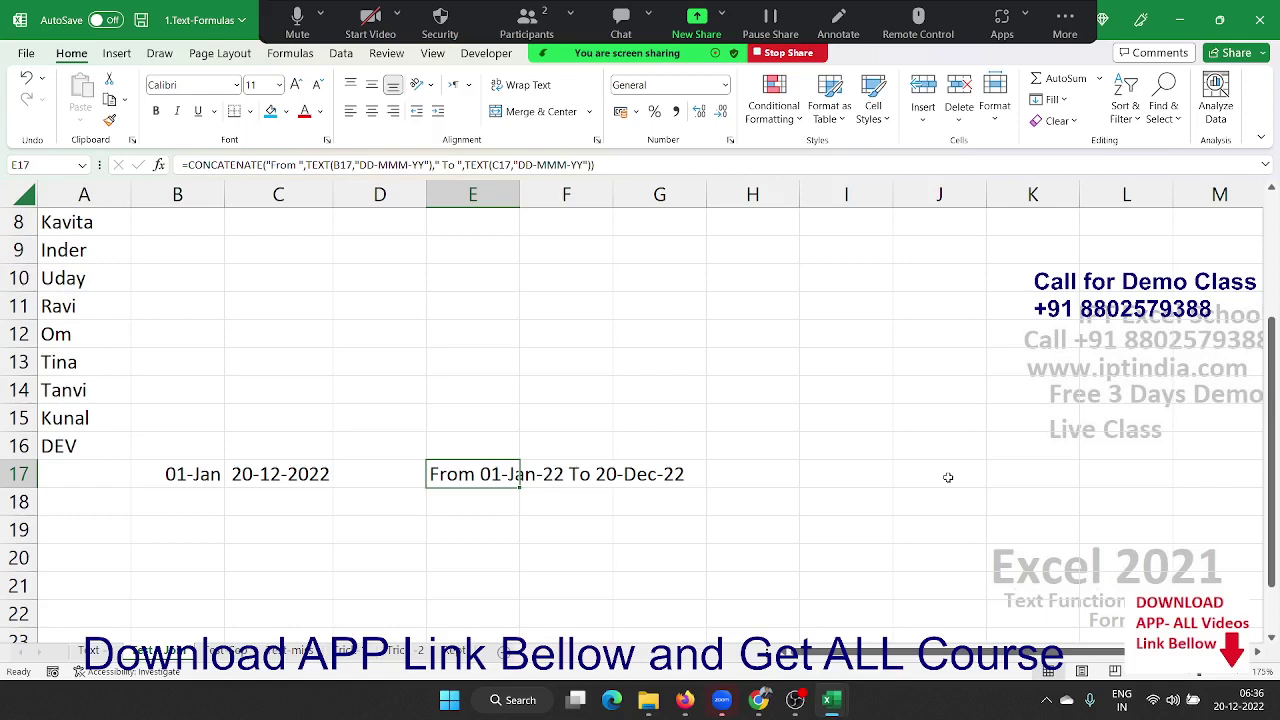
pyautogui.hotkey('ctrl', 's')
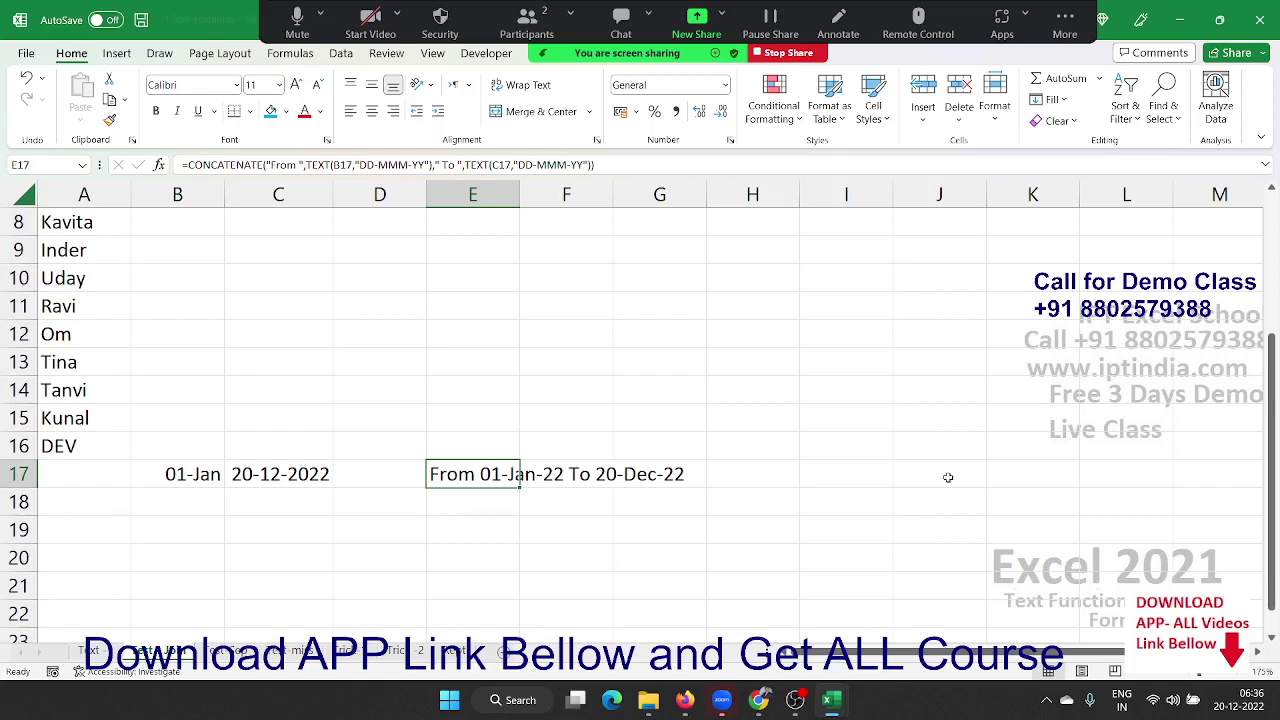